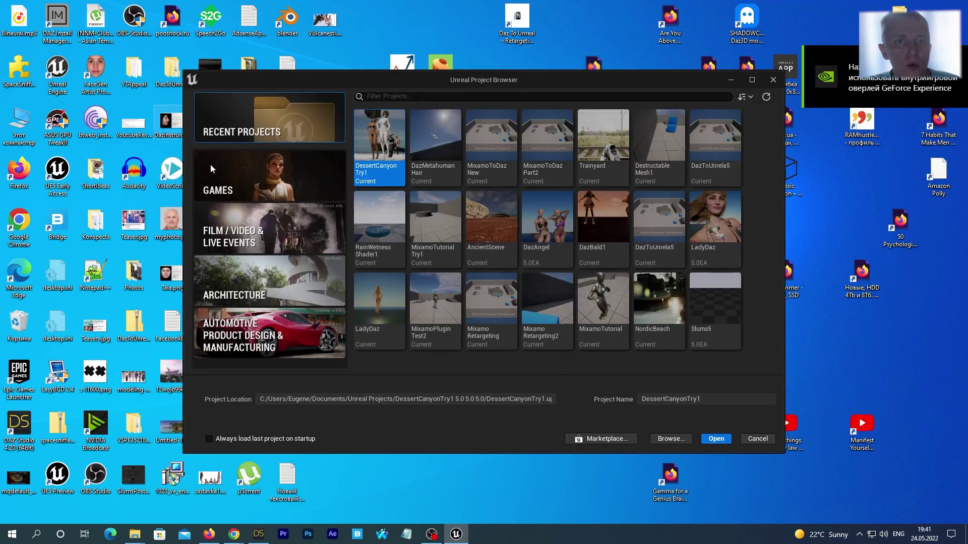
- Create a Third Person game project from the Games templates, named MixamoAnimToDaz
click(211, 166)
click(509, 145)
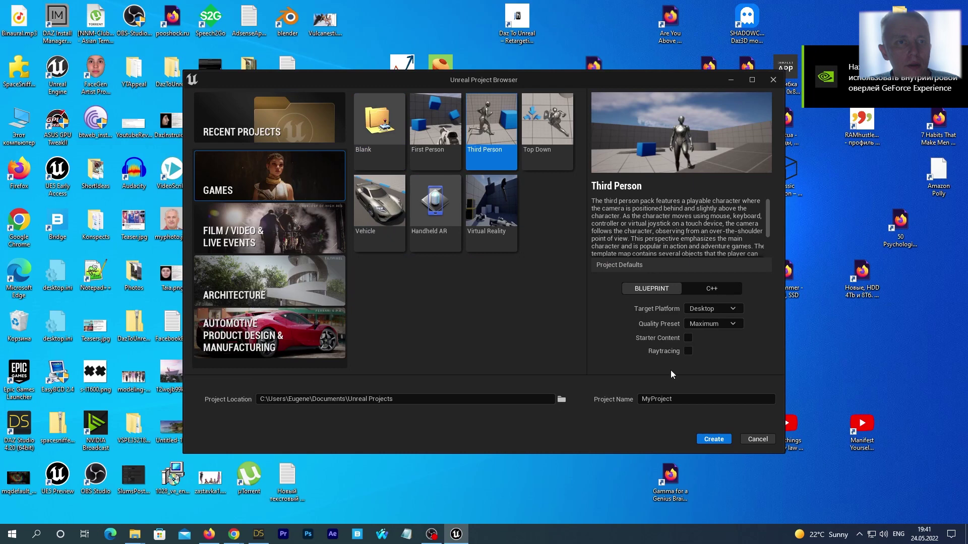
drag(673, 399, 449, 391)
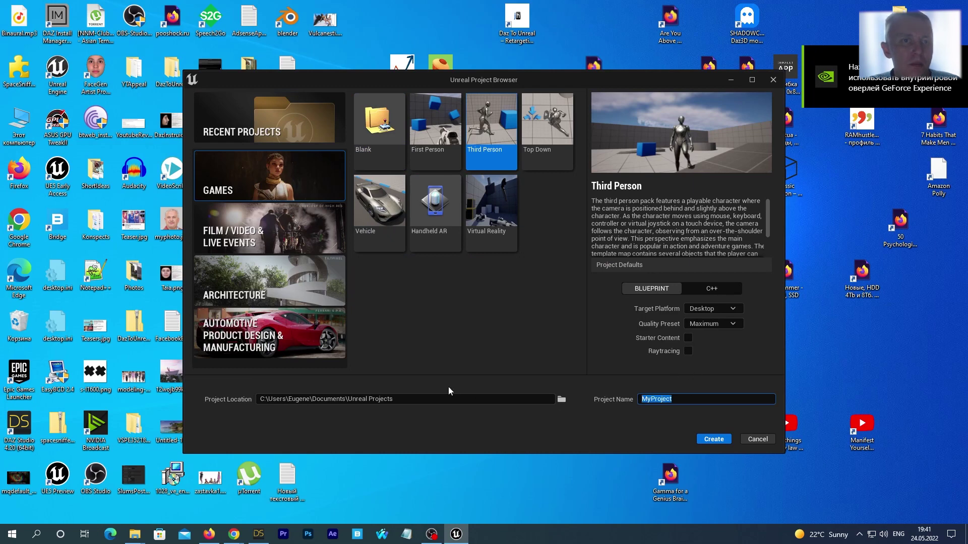
text(MixamoAnim)
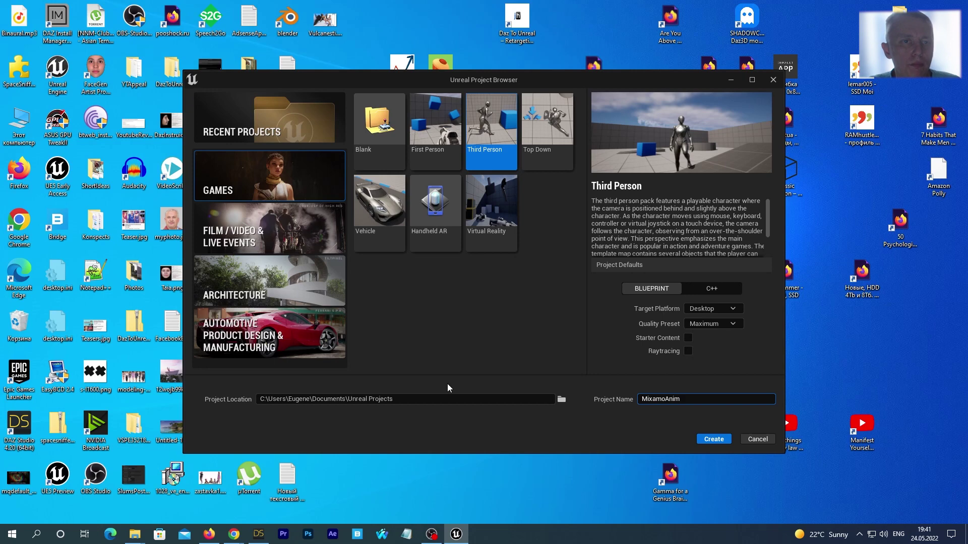
text(ToDaz)
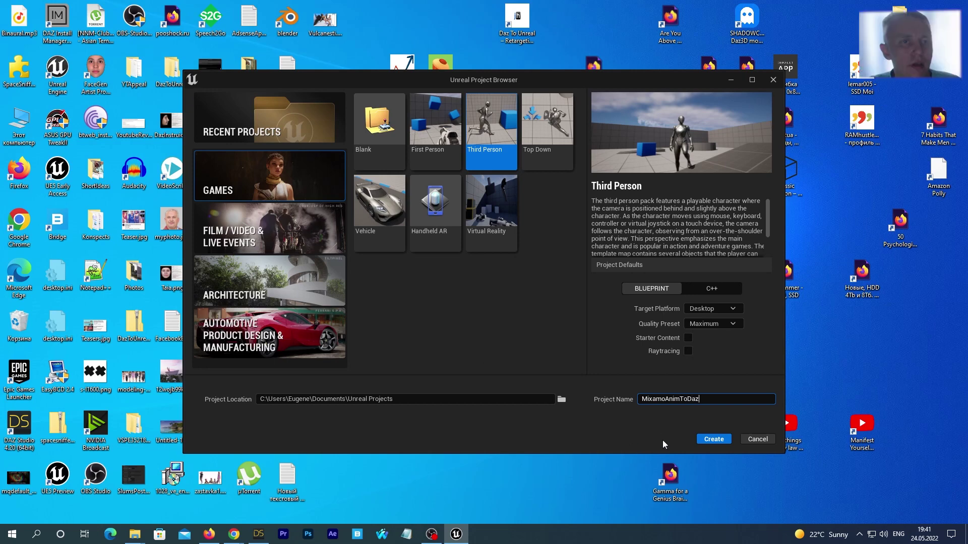
click(707, 436)
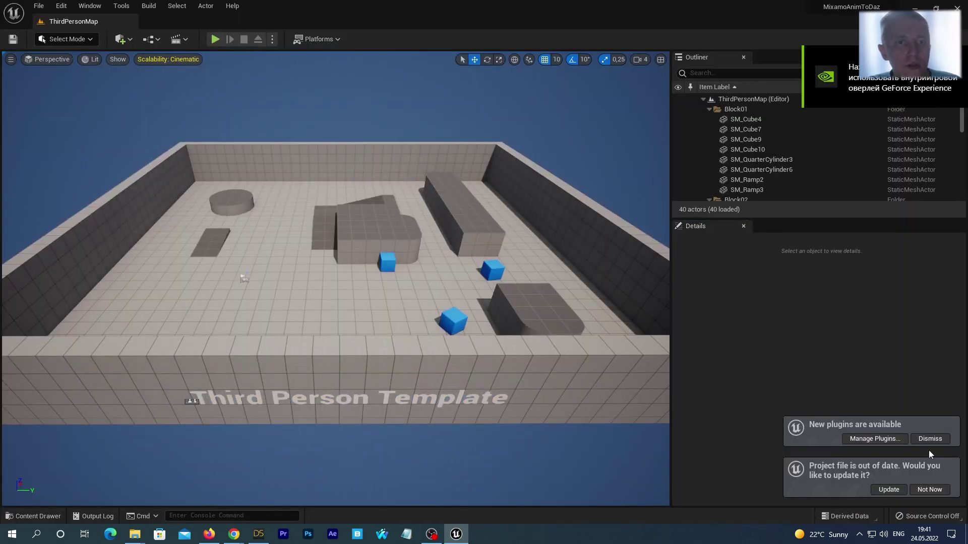
- Update the out-of-date project file, enable the DazToUnreal plugin, and restart the editor
click(890, 489)
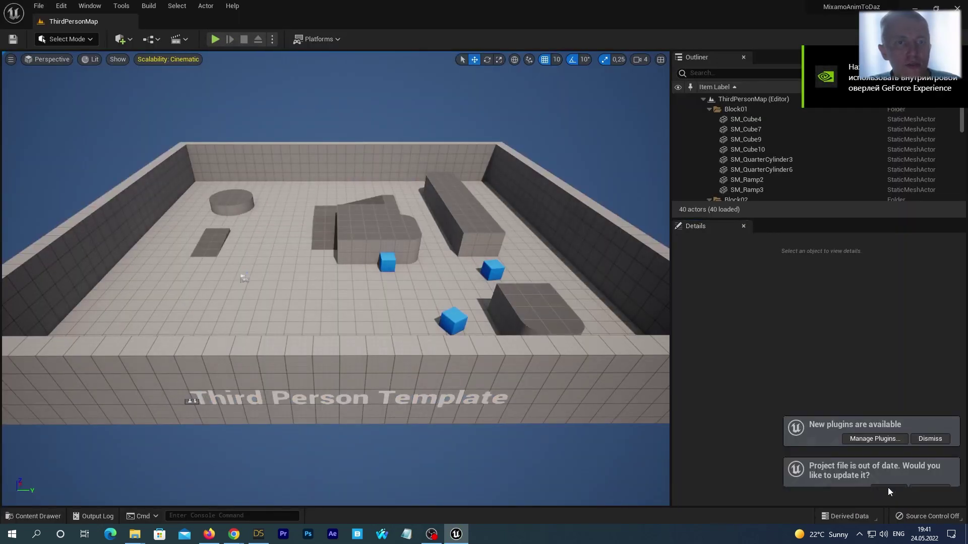
click(63, 12)
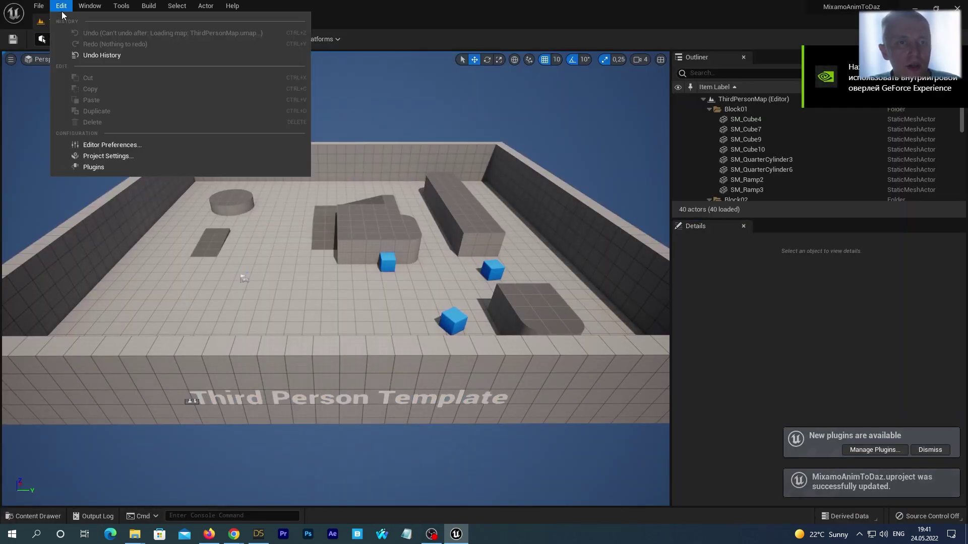
click(94, 167)
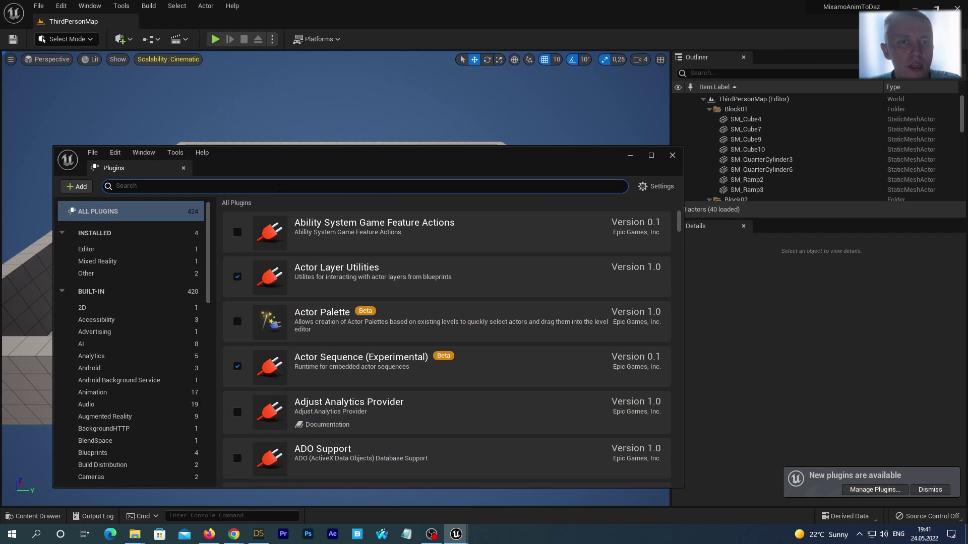
text(daz)
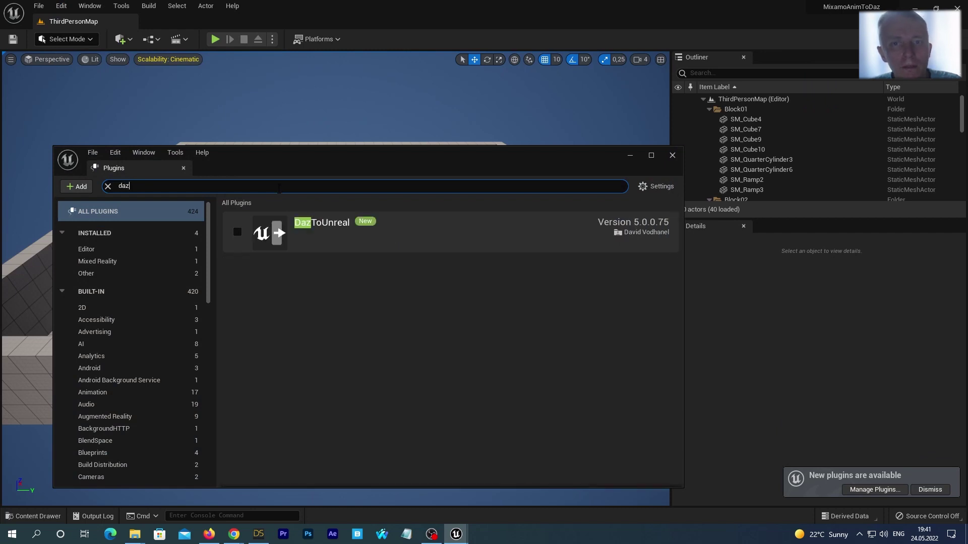
click(238, 229)
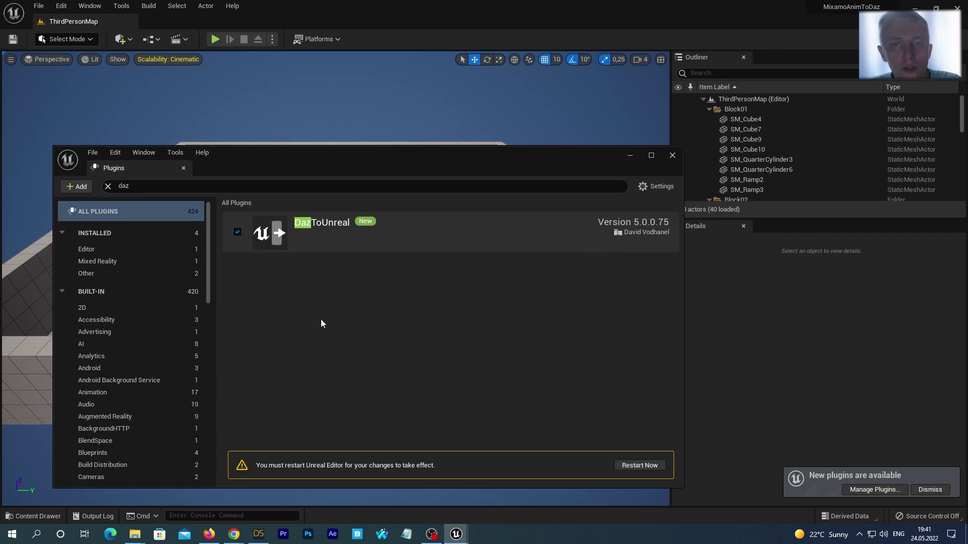
click(640, 465)
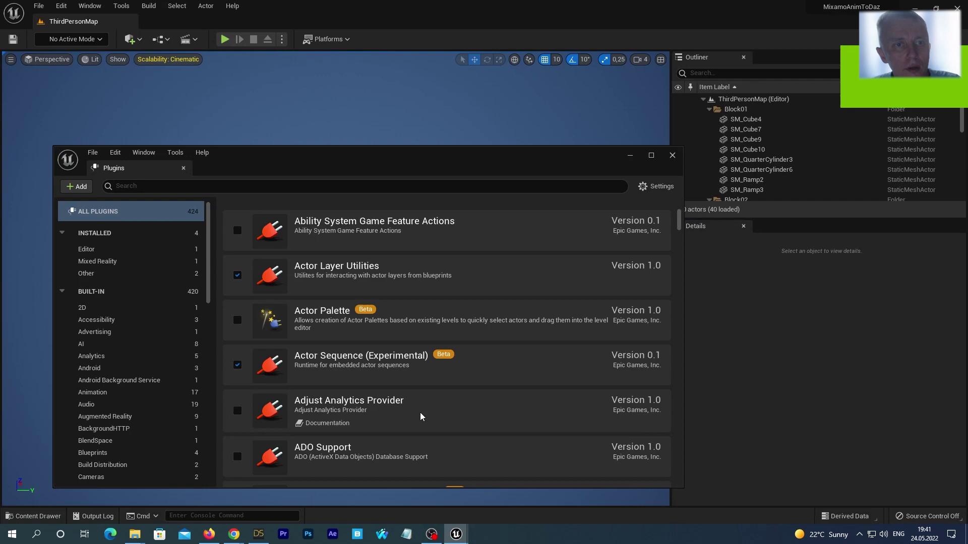
- Close Plugins and scroll Project Settings down to the Plugins section
click(672, 156)
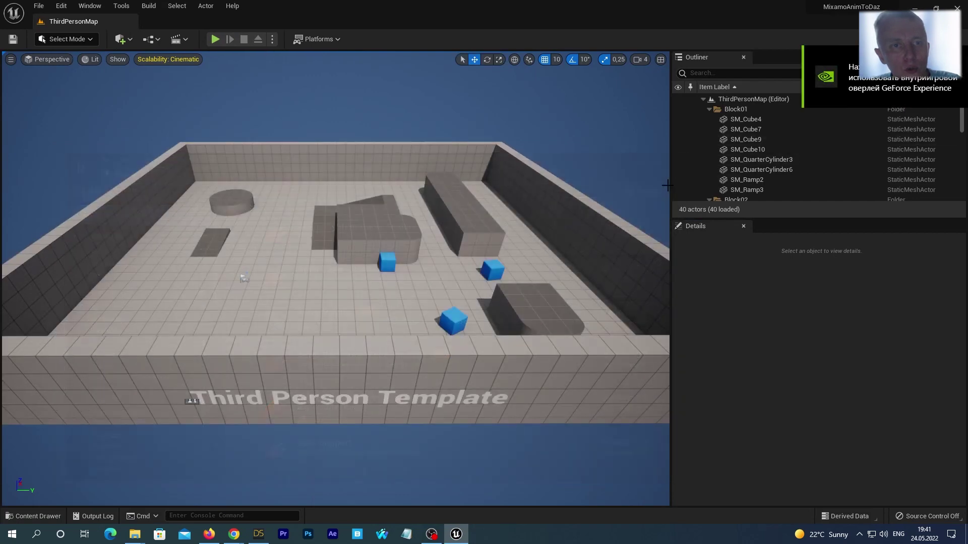
click(65, 6)
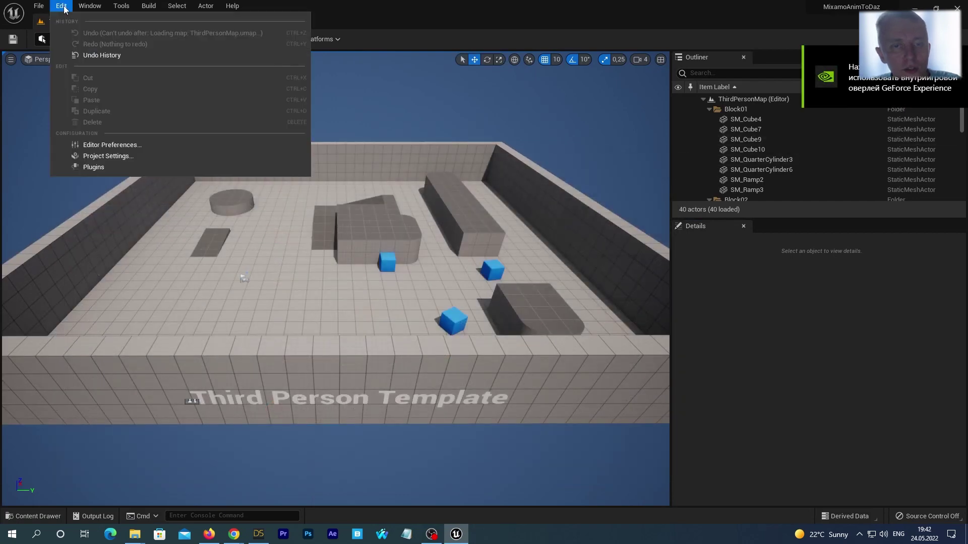
click(116, 155)
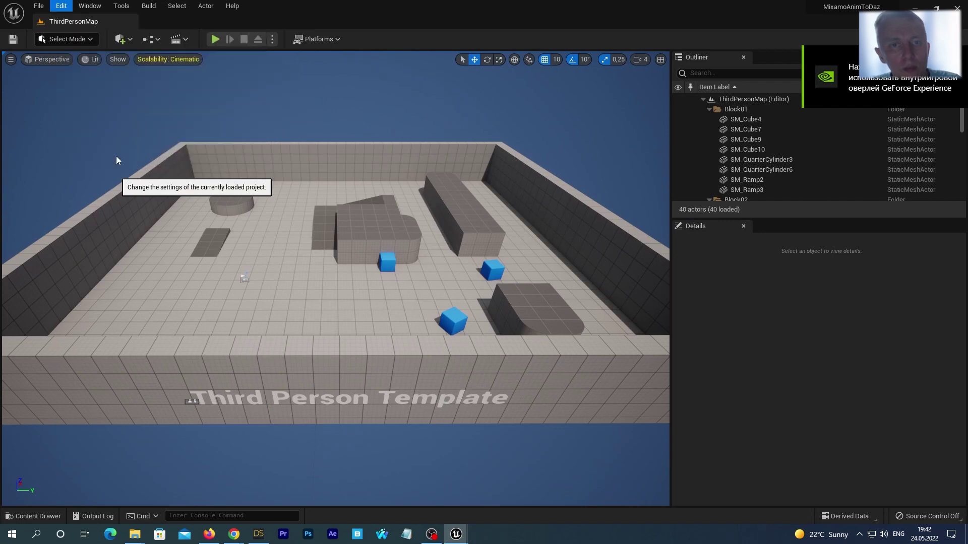
scroll(148, 318, down, 5)
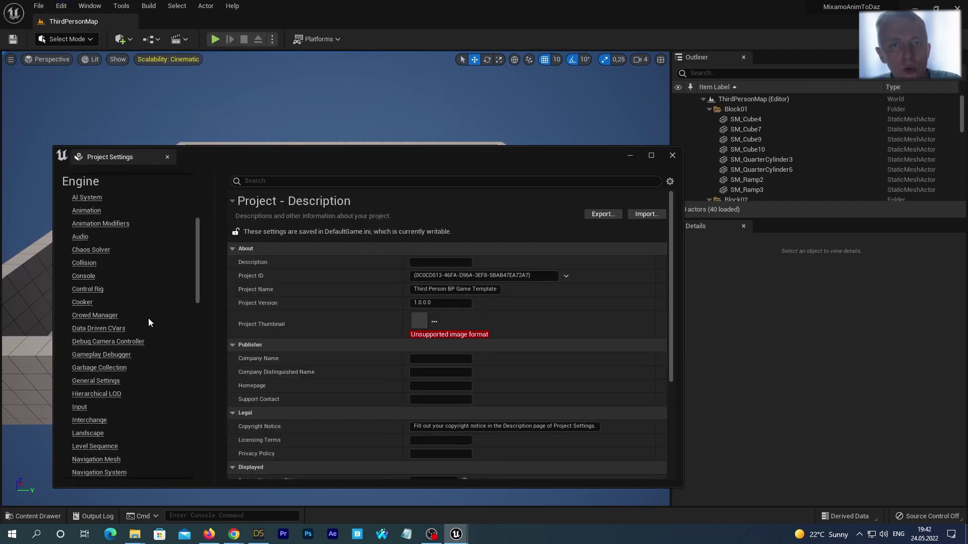
scroll(147, 315, down, 3)
scroll(146, 317, down, 3)
scroll(146, 316, down, 2)
scroll(145, 314, down, 3)
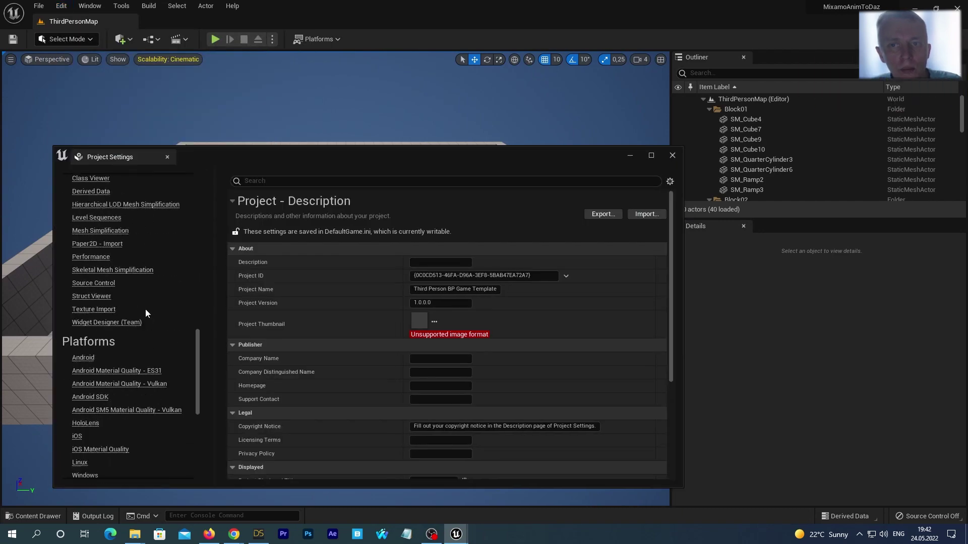
scroll(145, 313, down, 3)
scroll(146, 311, down, 3)
scroll(146, 311, down, 3)
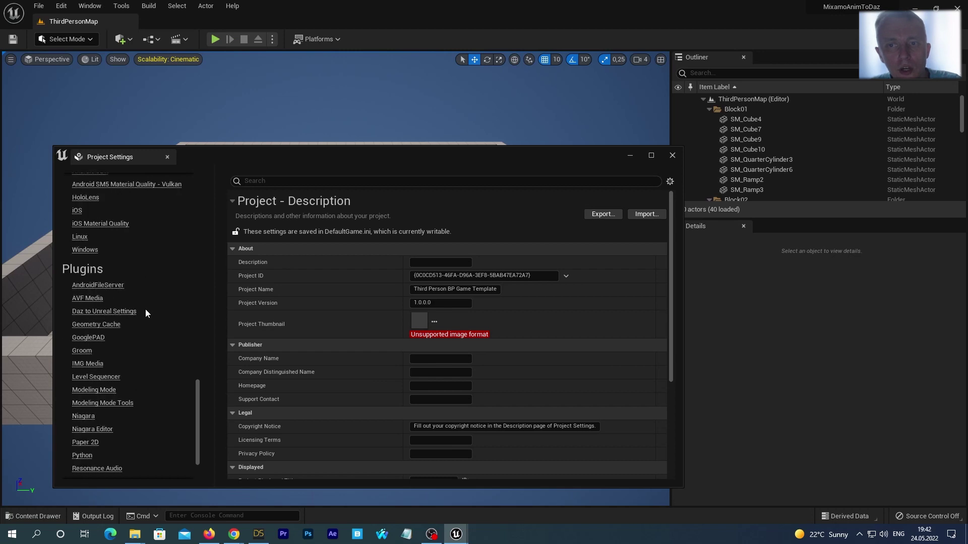
scroll(145, 311, down, 2)
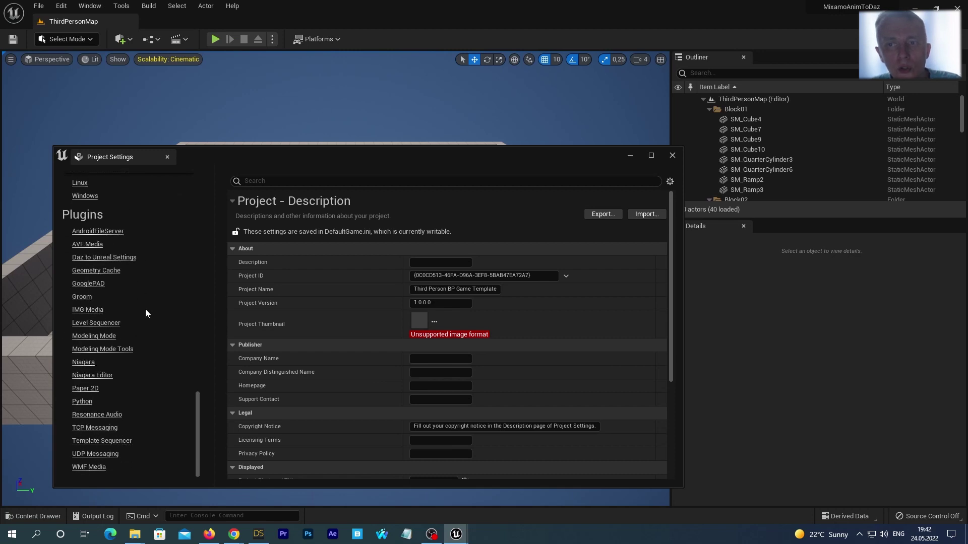
- Check Fix Bone Rotations on Import under Daz to Unreal Settings, then close the settings
click(114, 258)
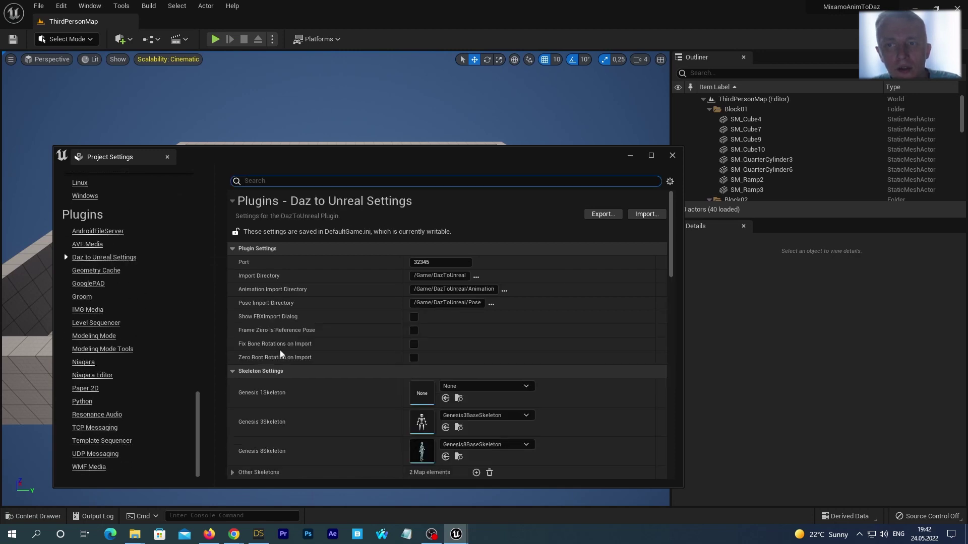
click(414, 344)
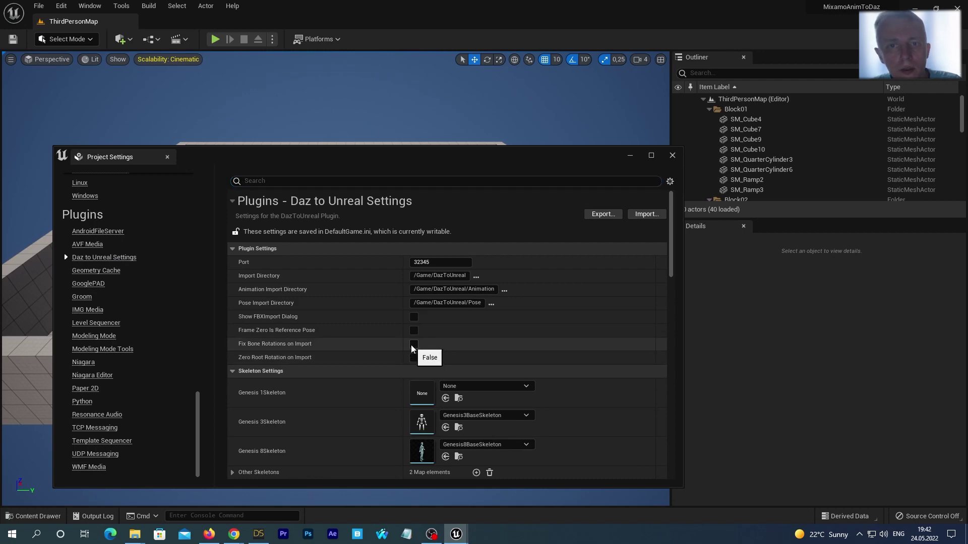
click(672, 156)
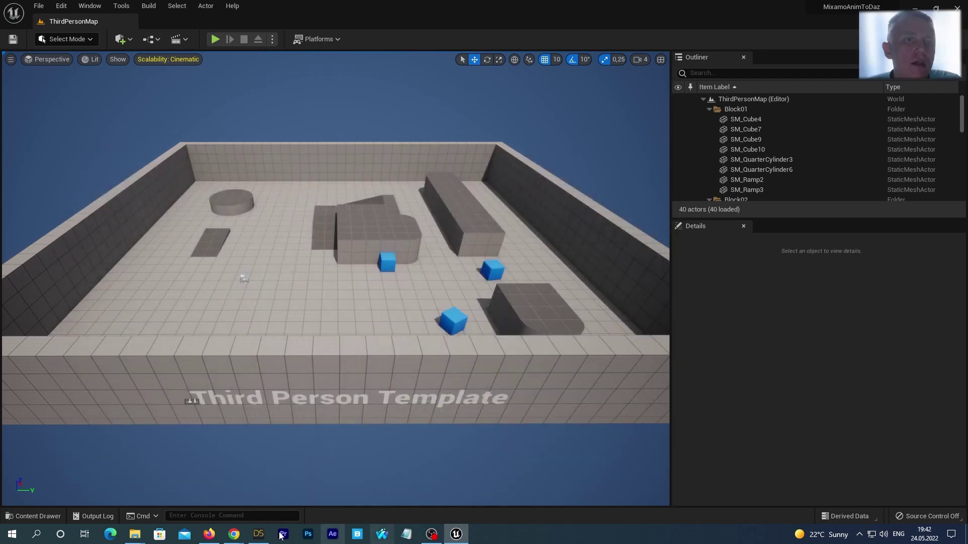
- In DAZ Studio, send DazGirl to Unreal, accepting the export and FBX options
click(258, 534)
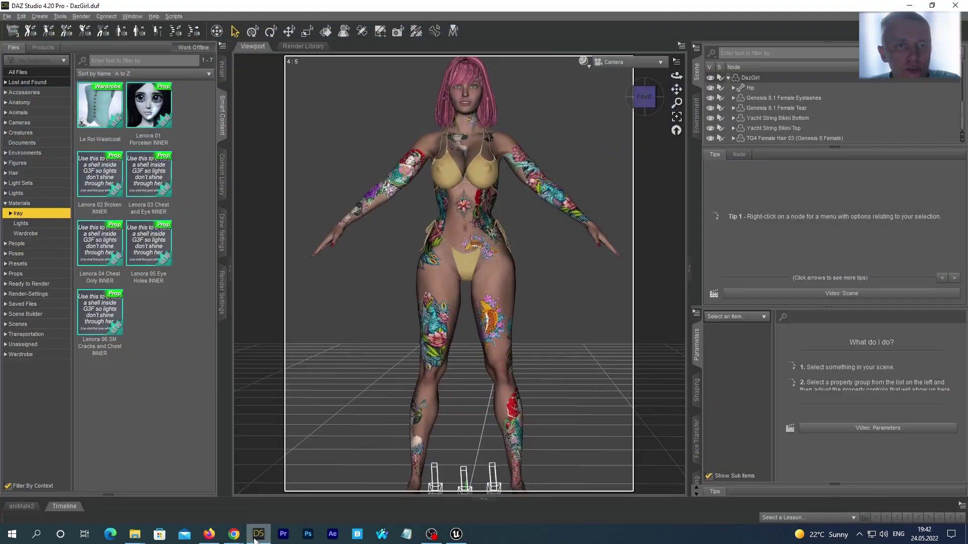
drag(676, 76, 681, 103)
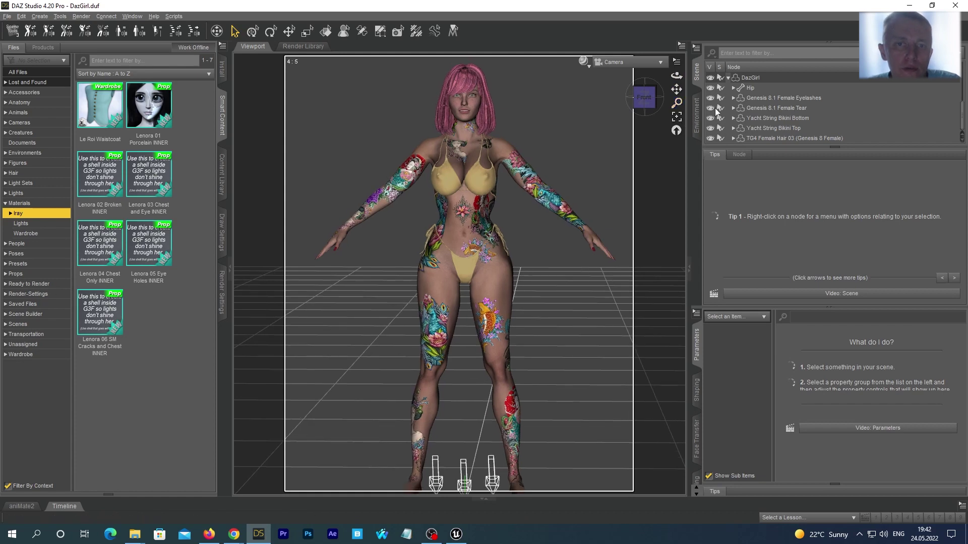
click(751, 78)
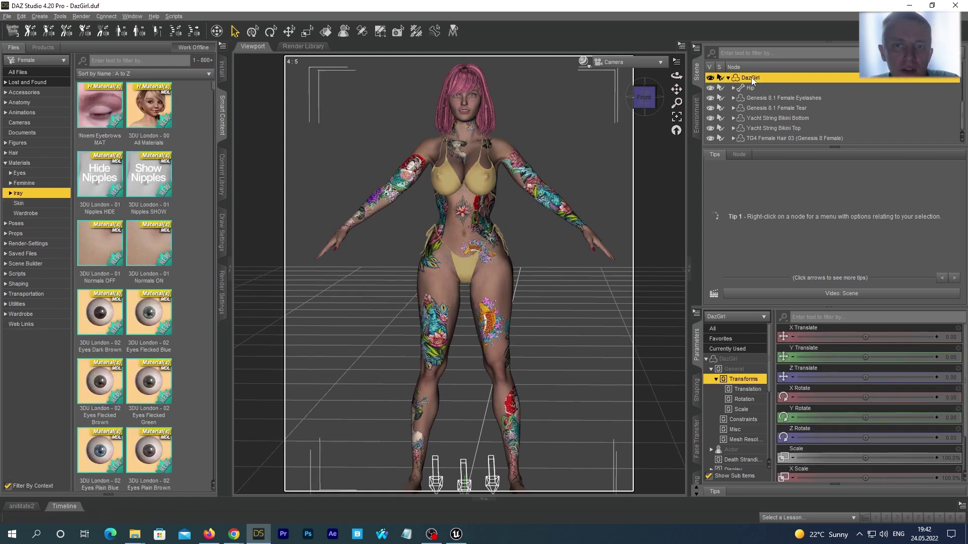
click(6, 16)
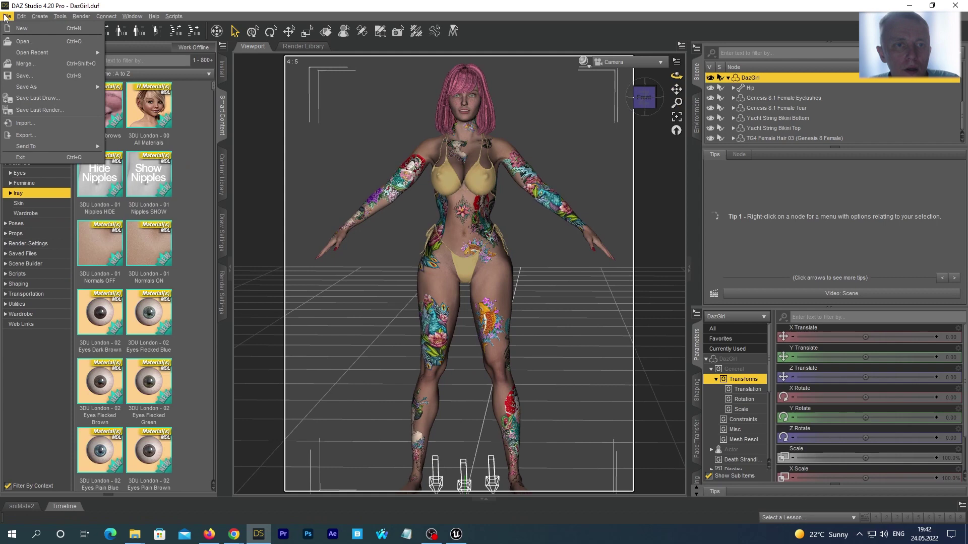
mouse_move(25, 146)
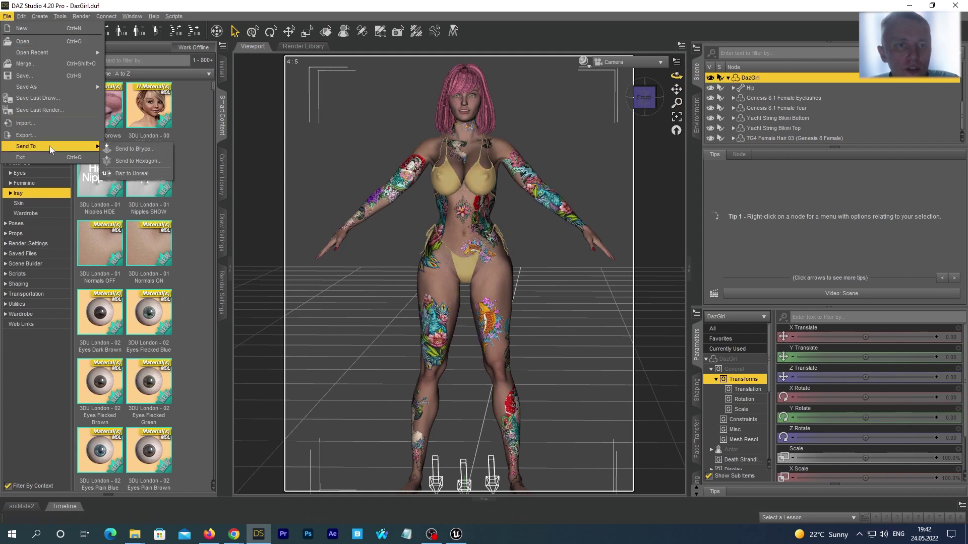
click(129, 172)
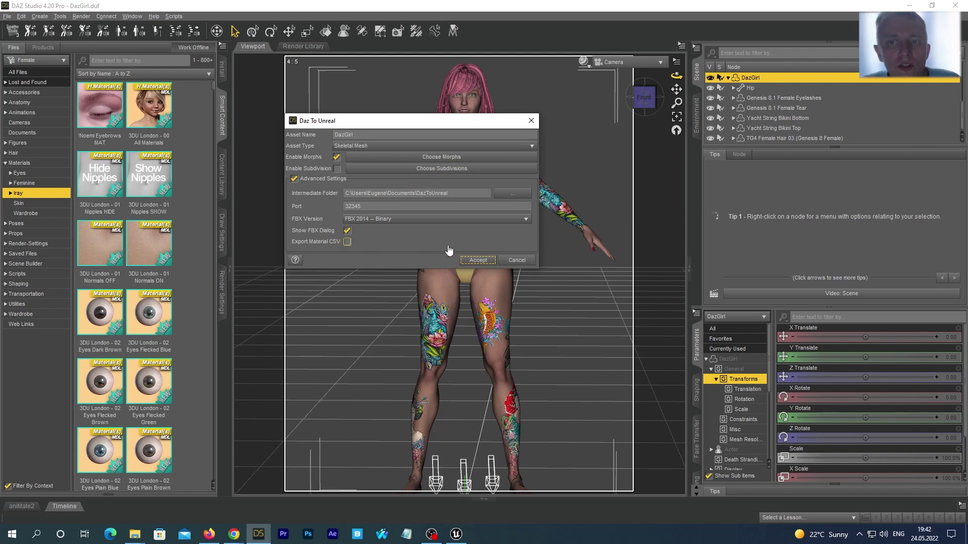
click(473, 261)
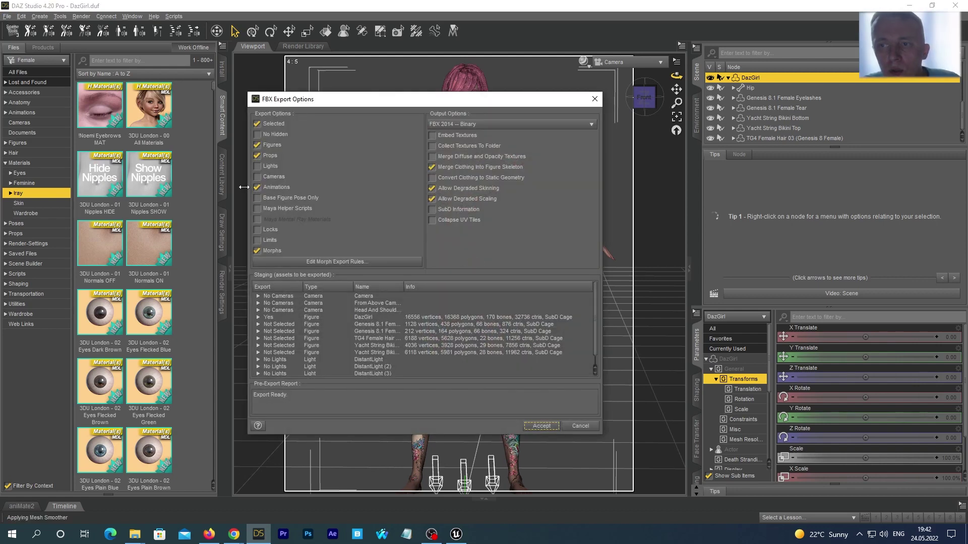
click(541, 426)
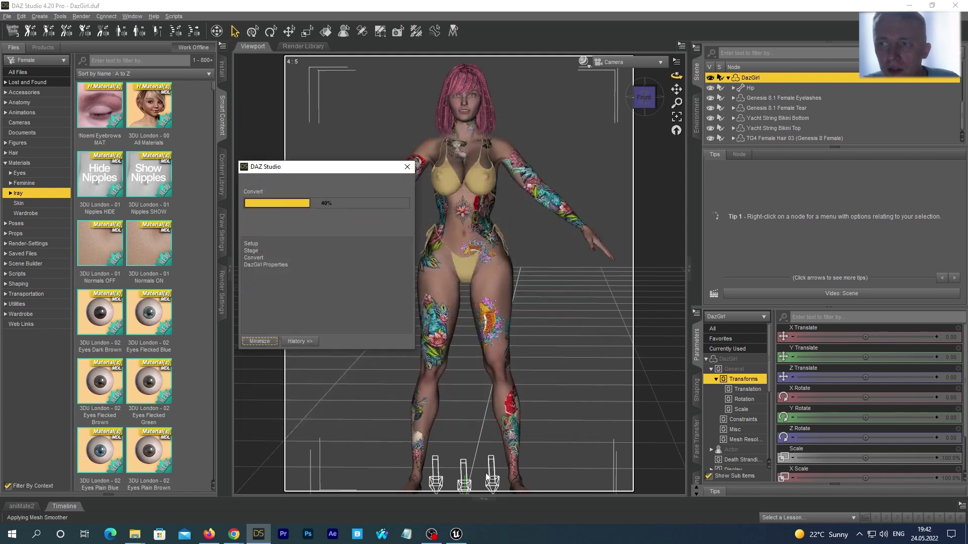
- Delete the imported DazGirl_Anim asset and close the floating Content Browser window
click(456, 537)
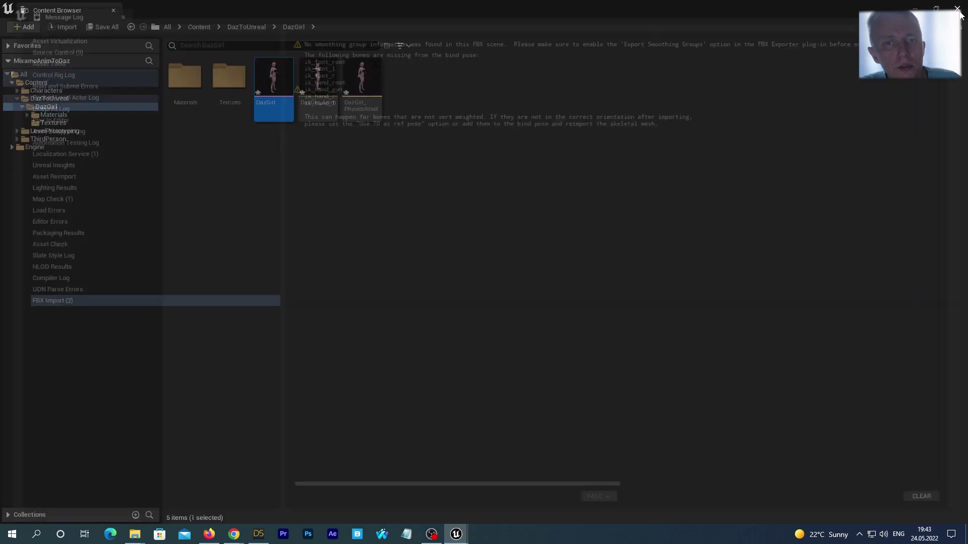
click(308, 84)
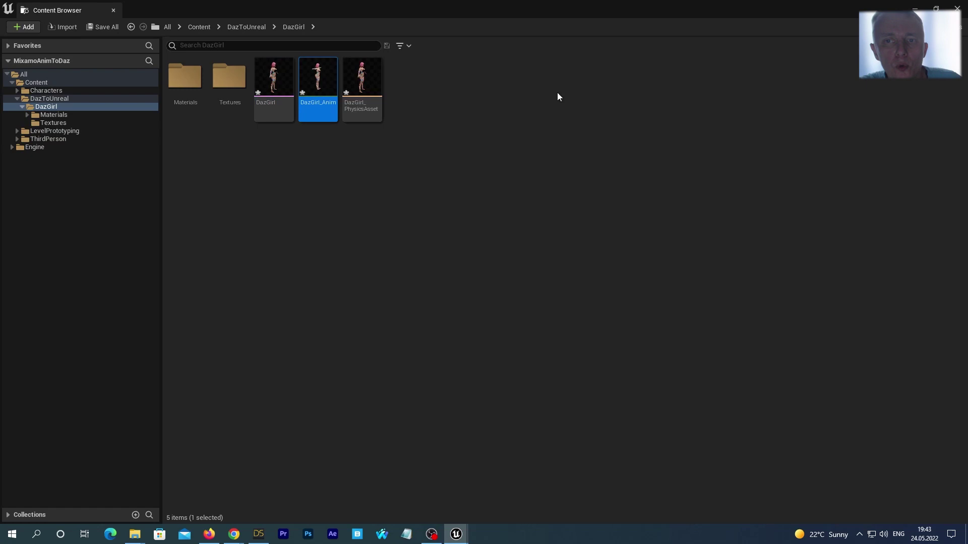
right_click(319, 79)
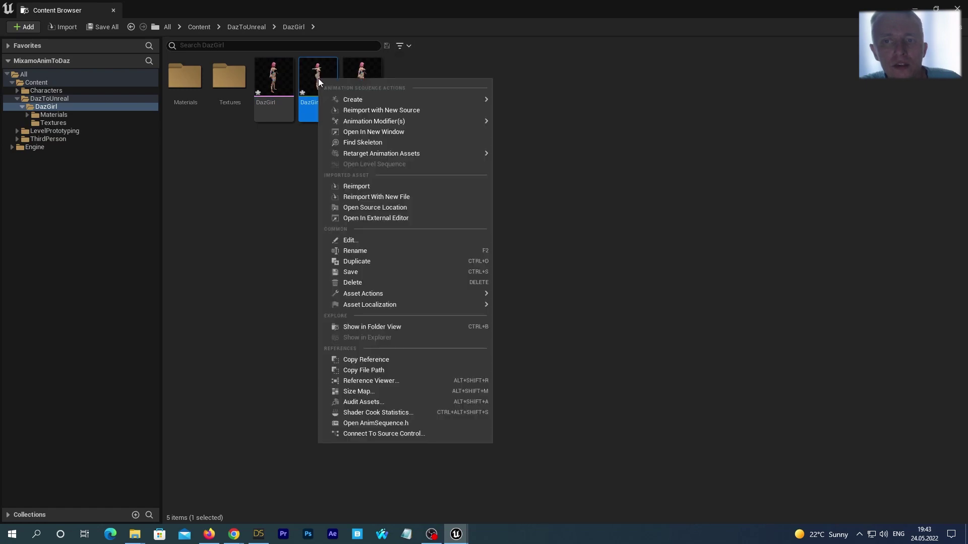
click(354, 284)
click(407, 428)
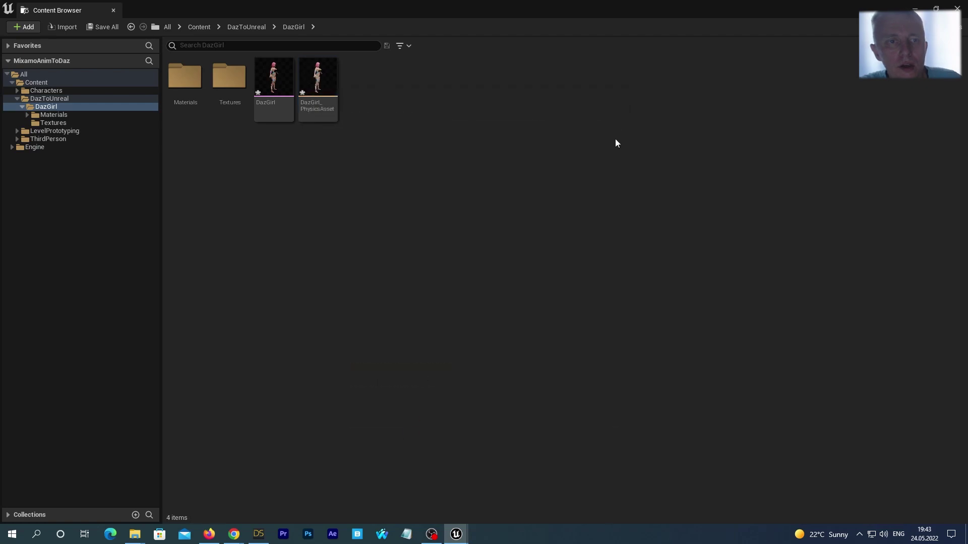
click(963, 10)
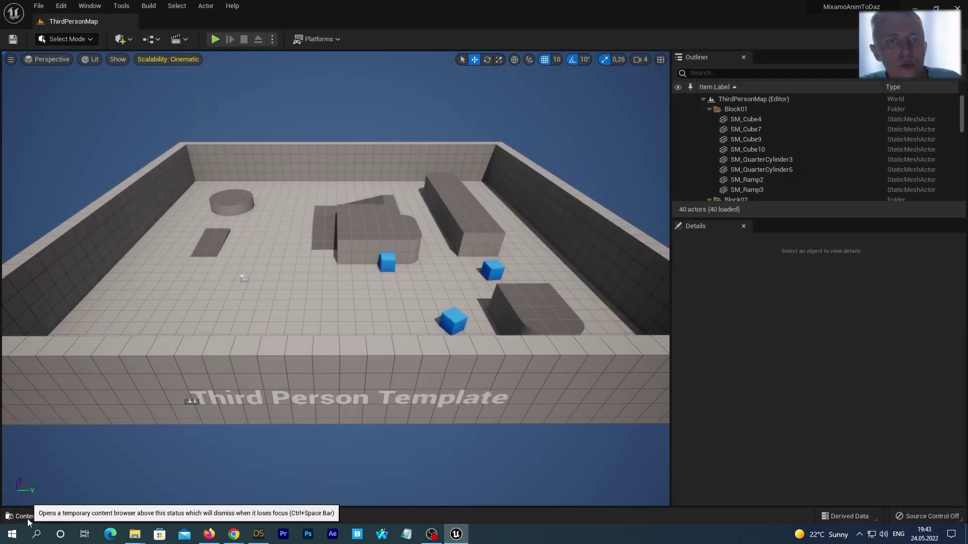
- Open the DazGirl skeletal mesh from DazToUnreal > DazGirl and inspect the character
click(27, 516)
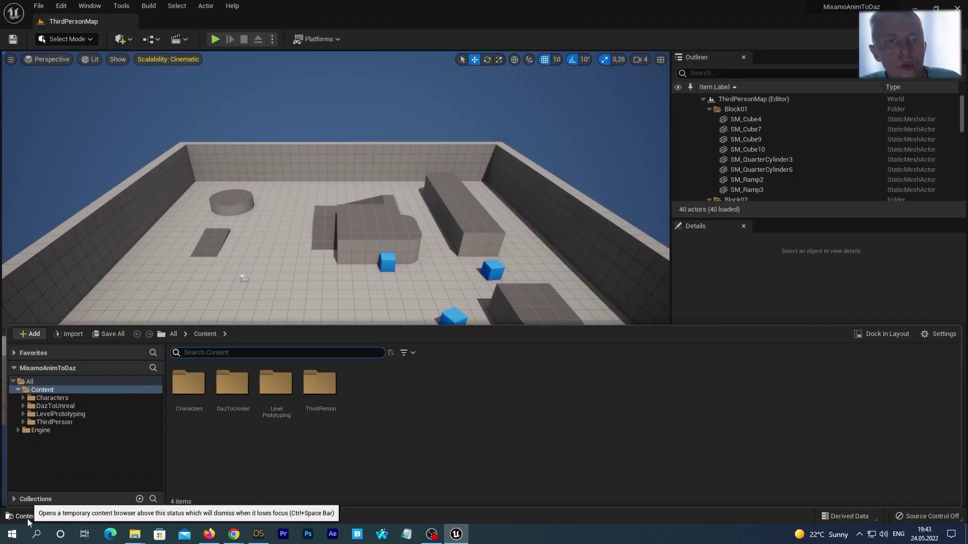
click(23, 405)
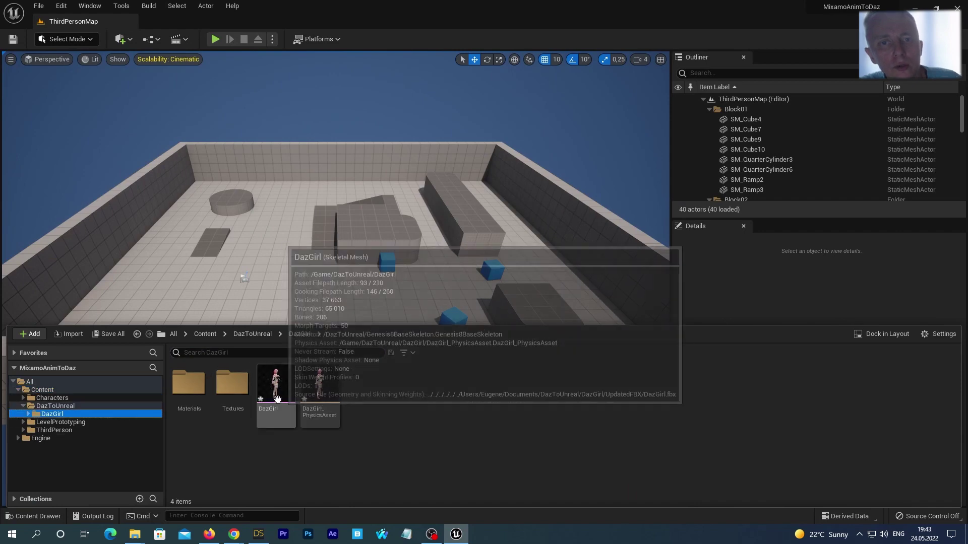
double_click(277, 399)
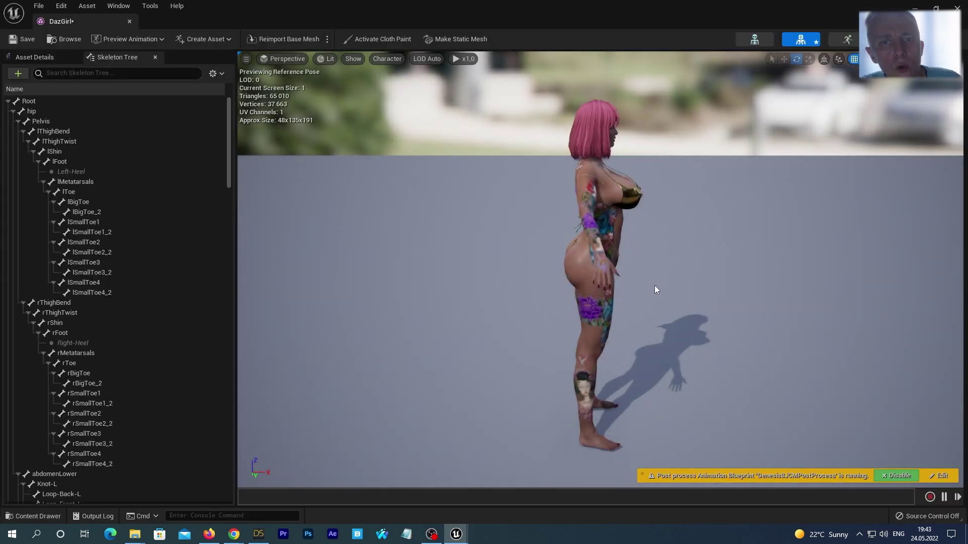
drag(658, 281, 658, 281)
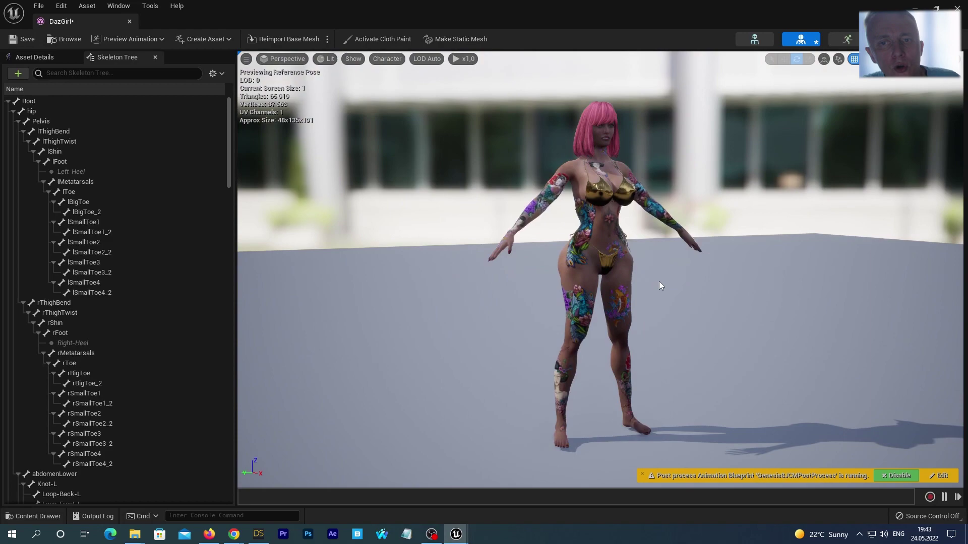
scroll(658, 284, up, 5)
scroll(657, 289, down, 5)
scroll(657, 288, down, 2)
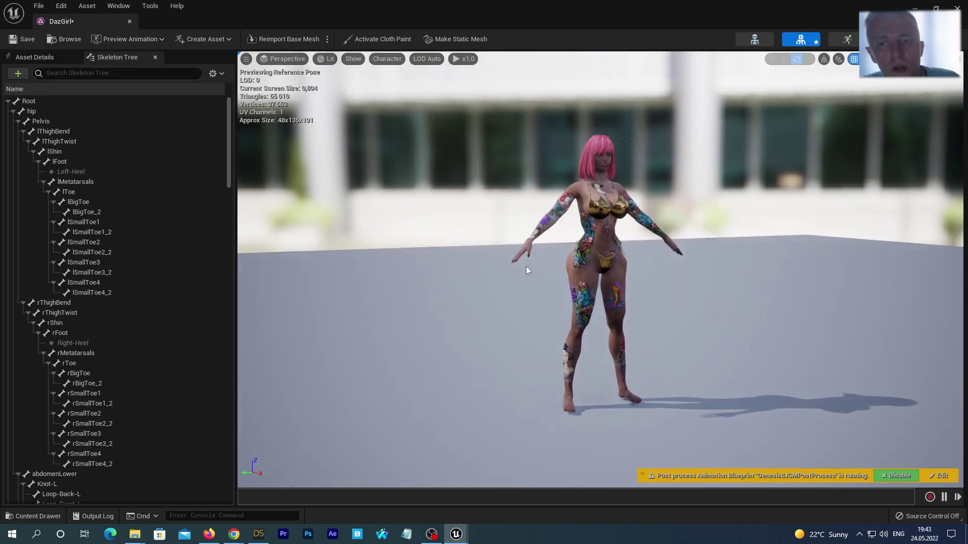
drag(525, 266, 525, 266)
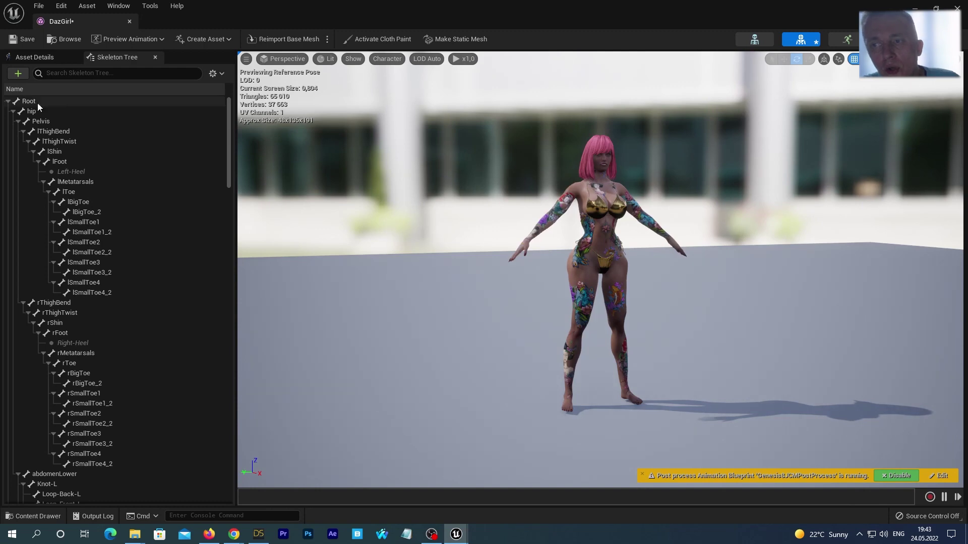
- Enable Show Retargeting Options in the Skeleton Tree settings
click(222, 74)
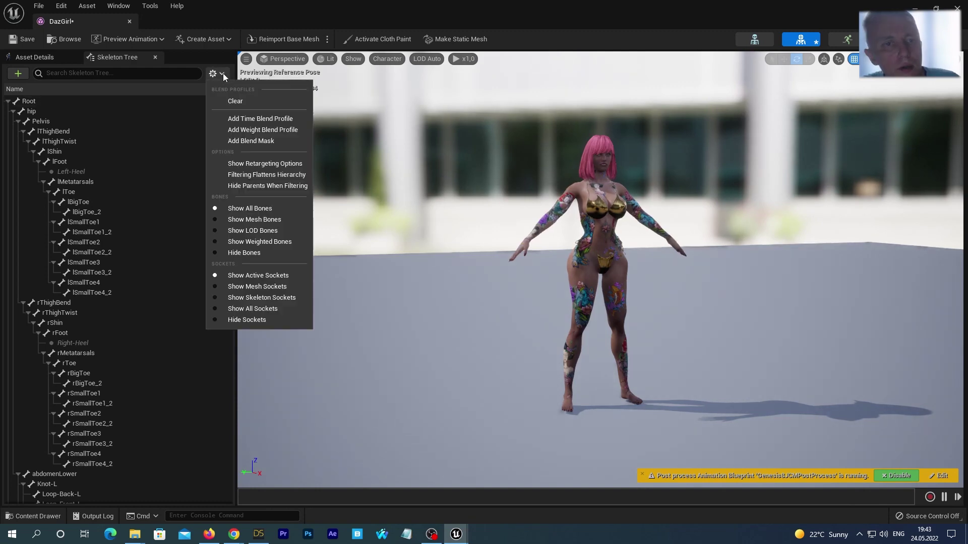
click(222, 74)
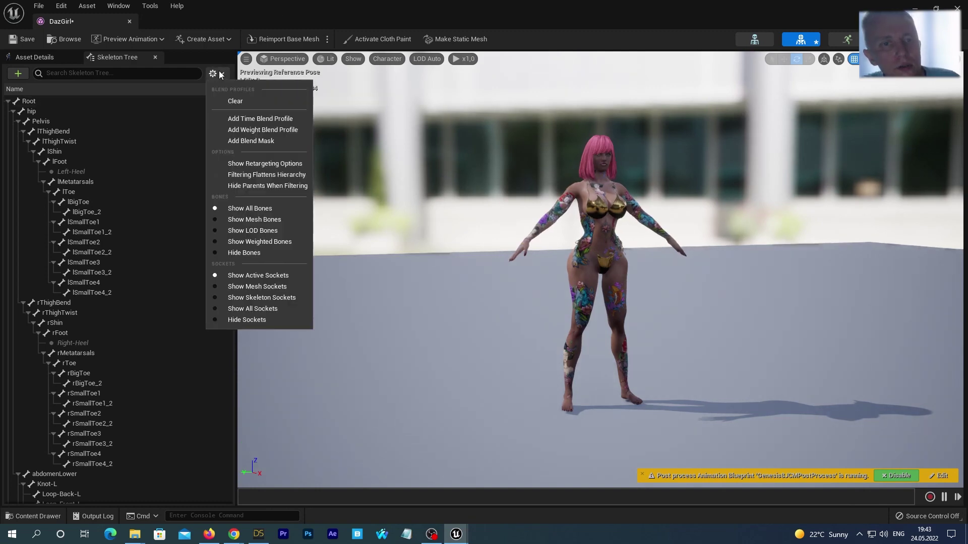
click(233, 160)
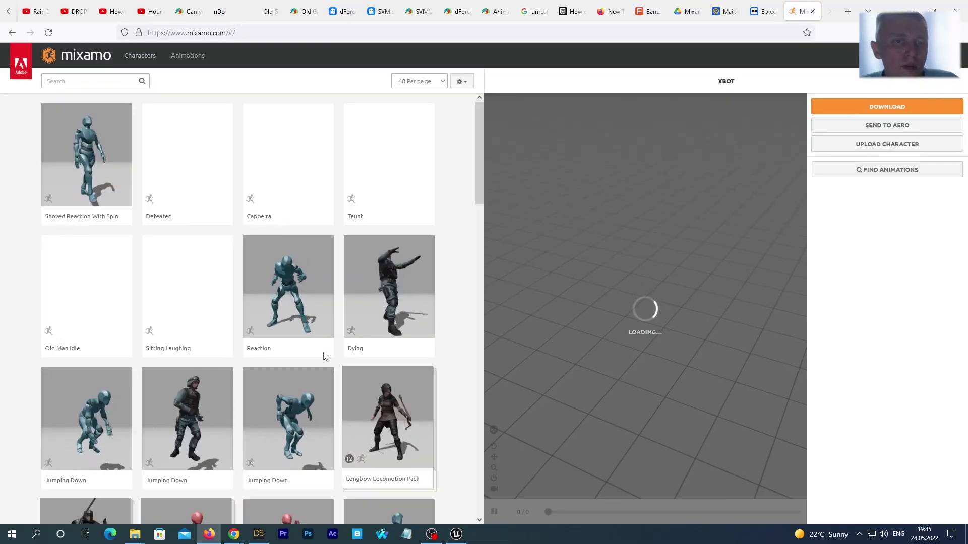
- Find the X Bot character under Characters and download it as FBX in T-pose
click(77, 83)
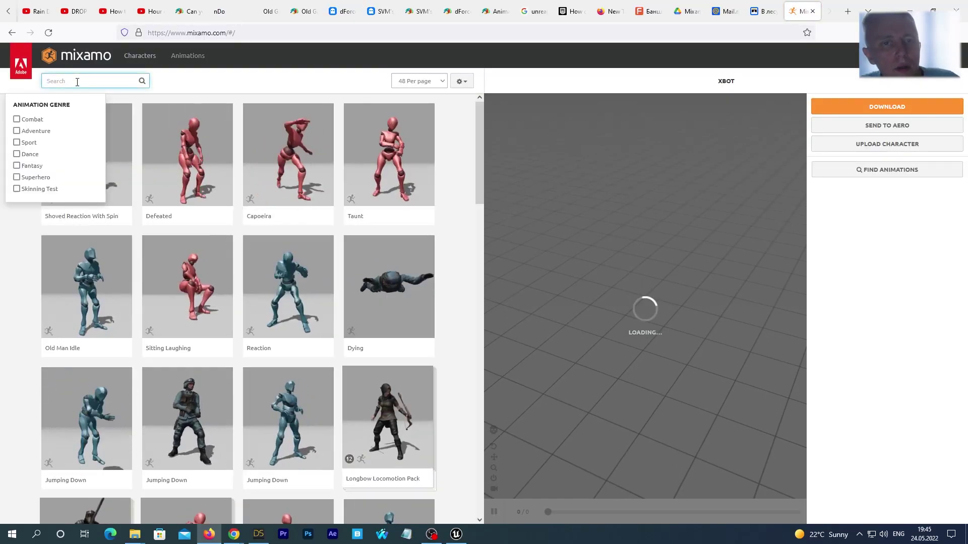
text(xbot)
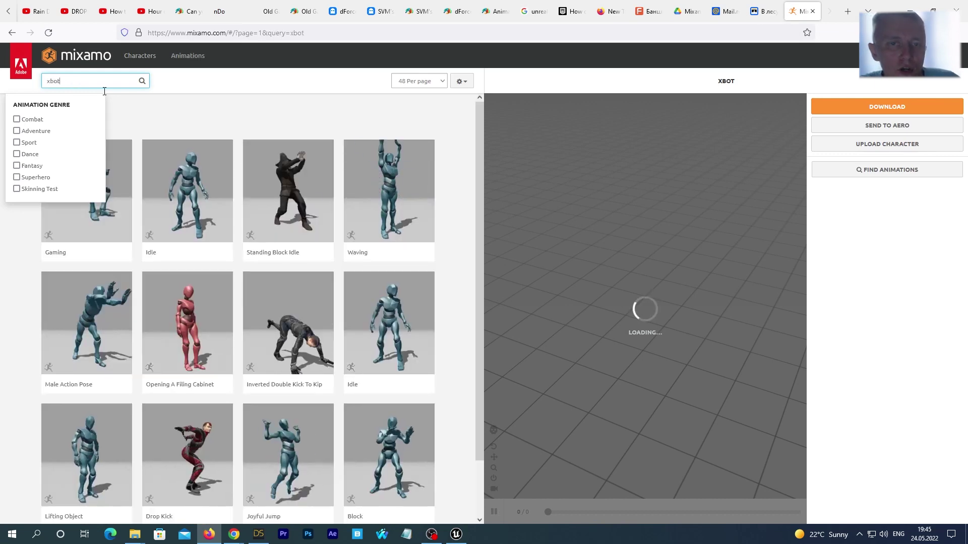
click(121, 58)
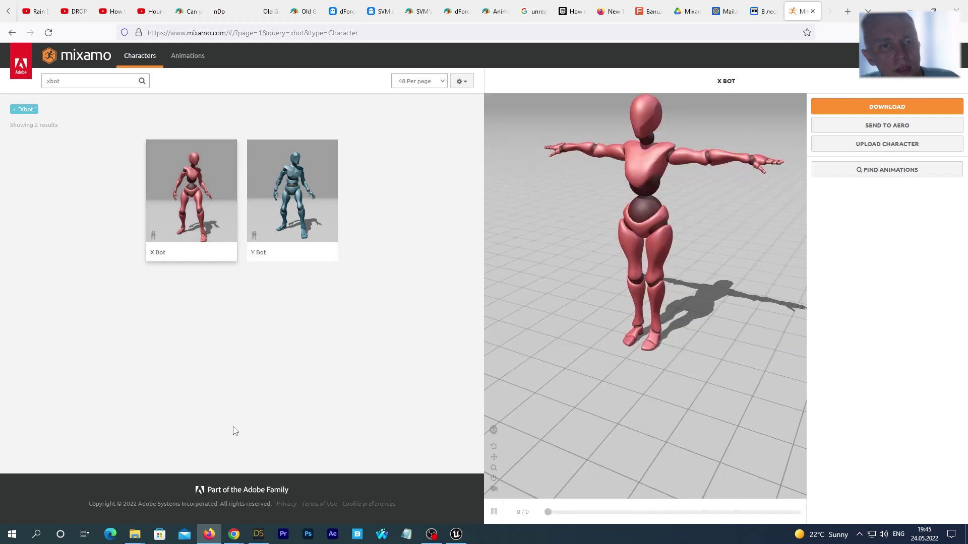
click(899, 106)
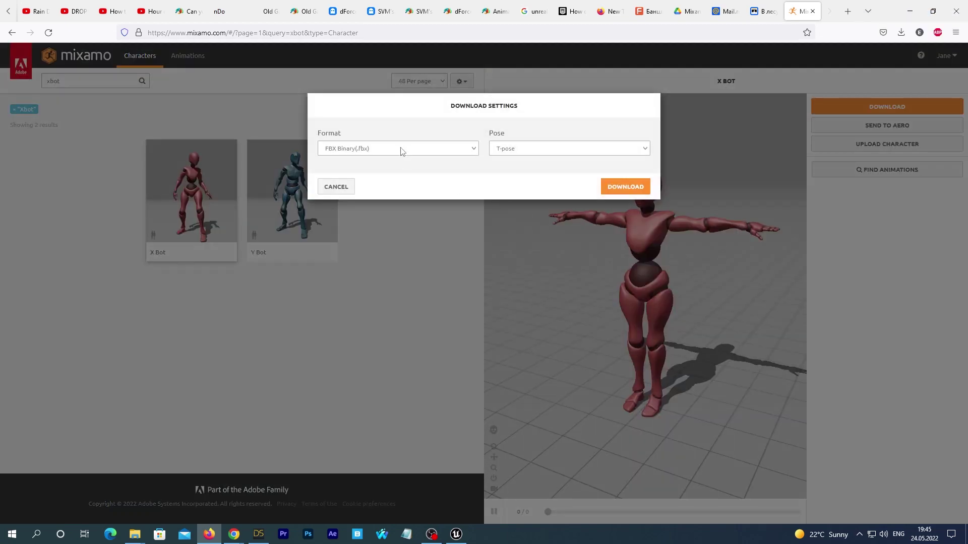
click(568, 150)
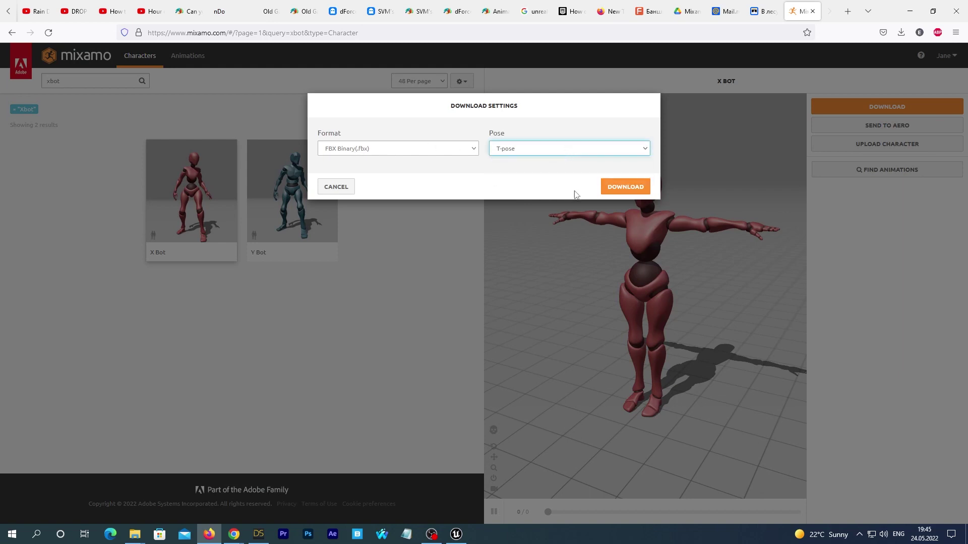
click(612, 191)
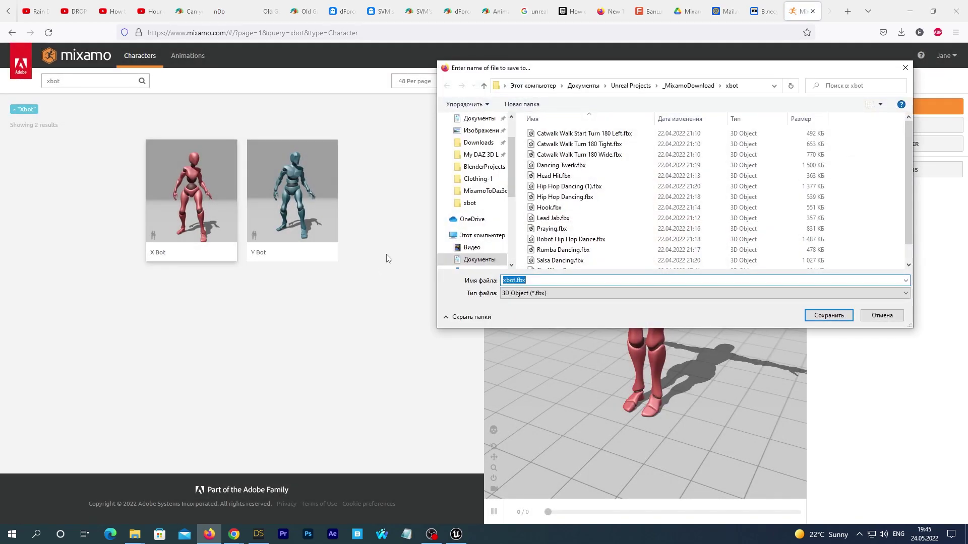
- Save xbot.fbx into a new FromMixamo folder inside Downloads
scroll(511, 164, up, 2)
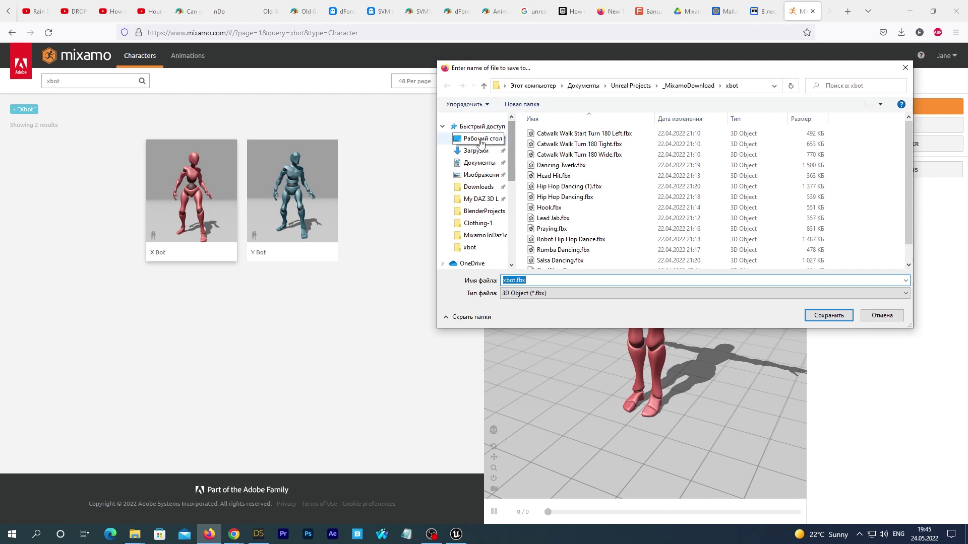
click(473, 163)
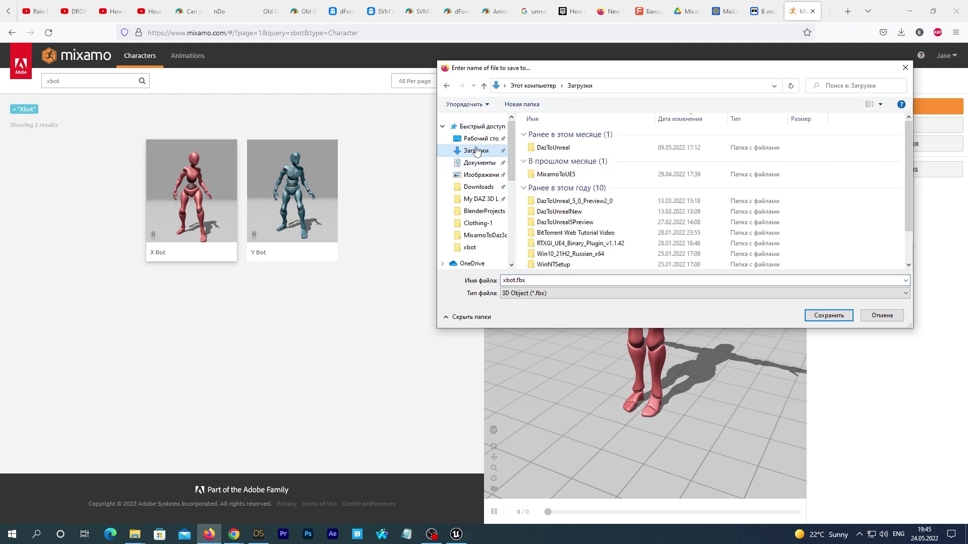
right_click(878, 228)
mouse_move(846, 343)
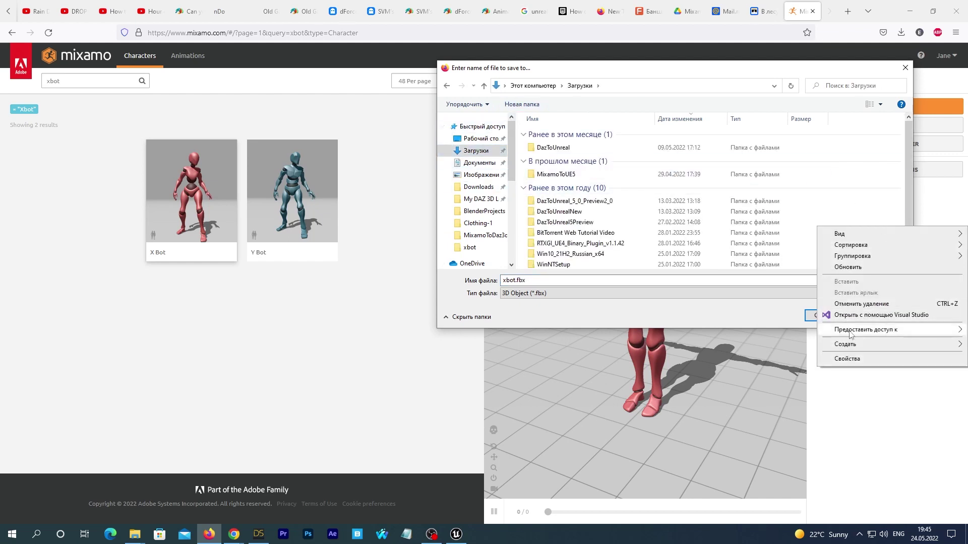
click(759, 346)
text(FromMixamo)
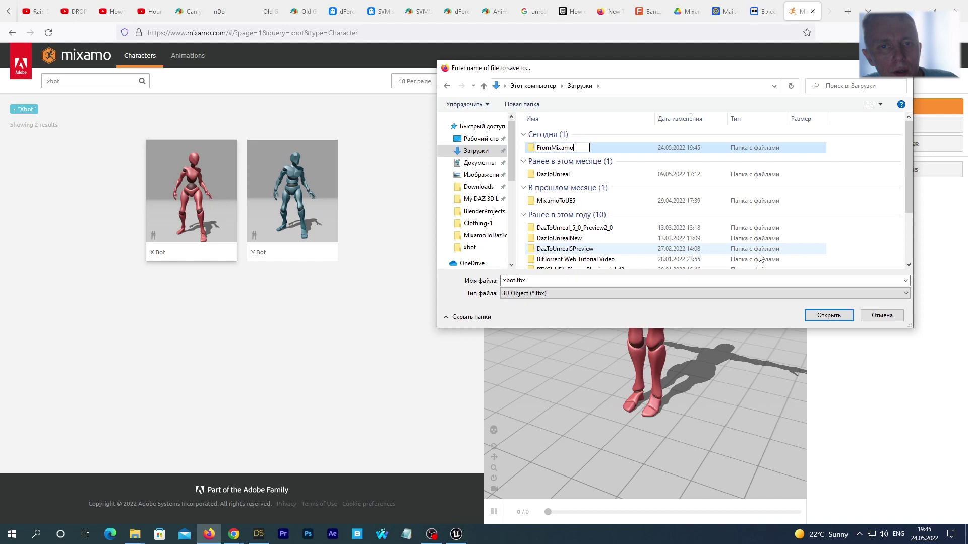
key(Return)
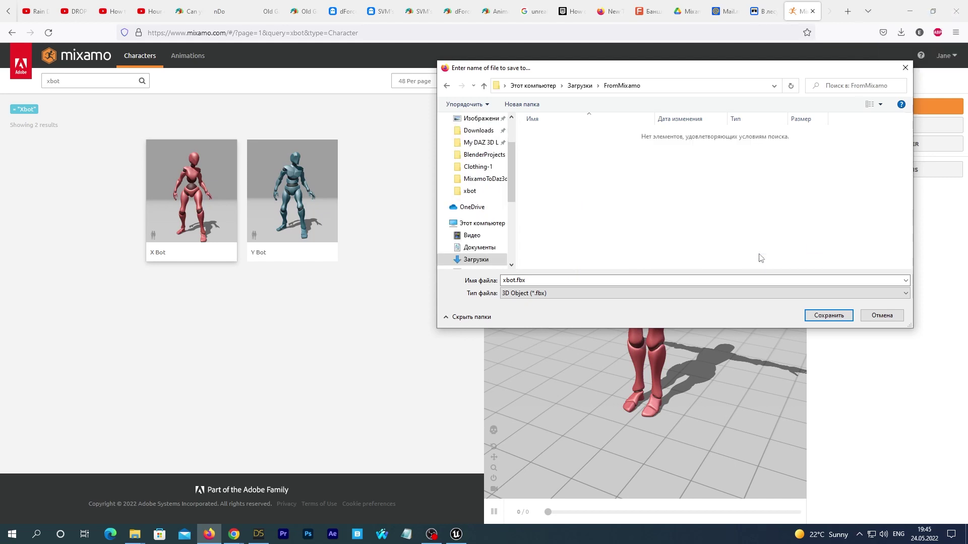
click(820, 316)
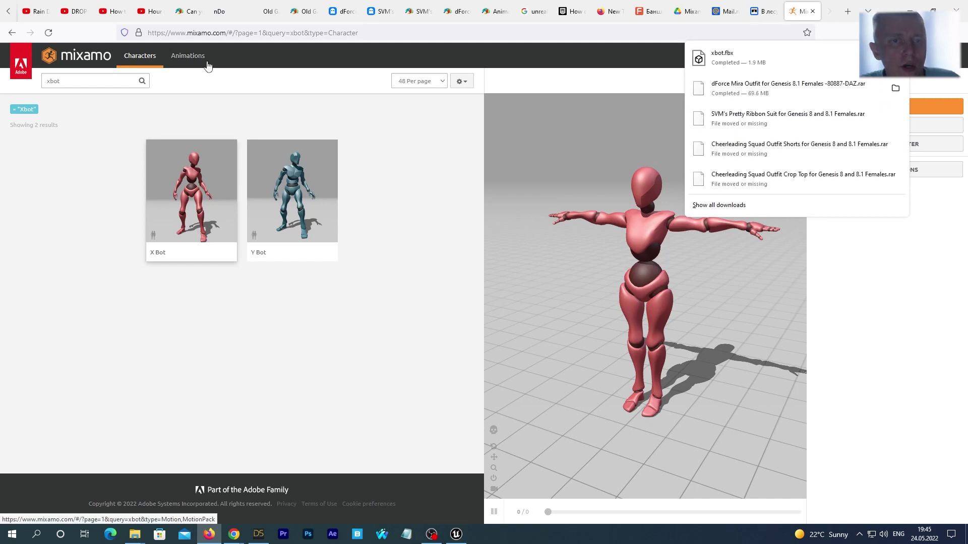
- Search animations for 'rumba' and preview Rumba Dancing on X Bot
click(188, 57)
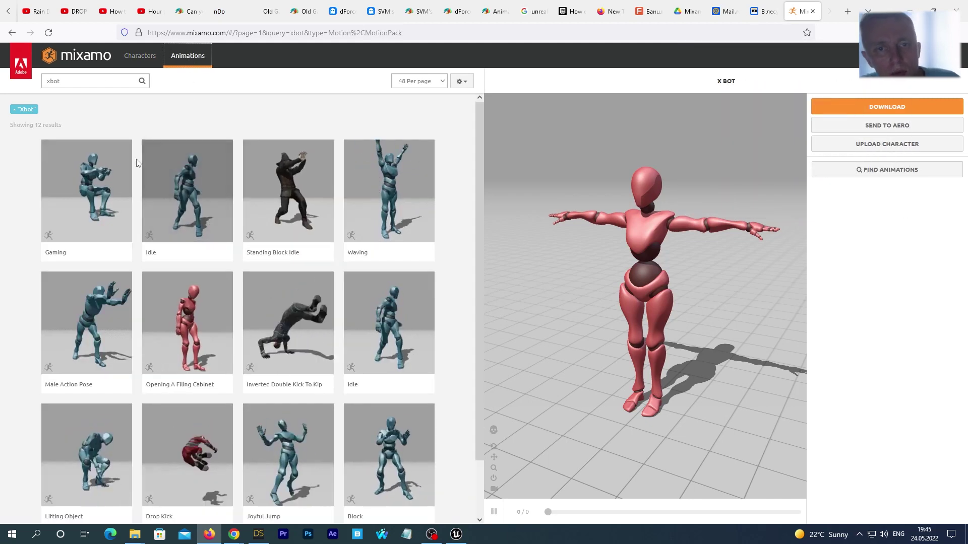
click(77, 80)
double_click(119, 81)
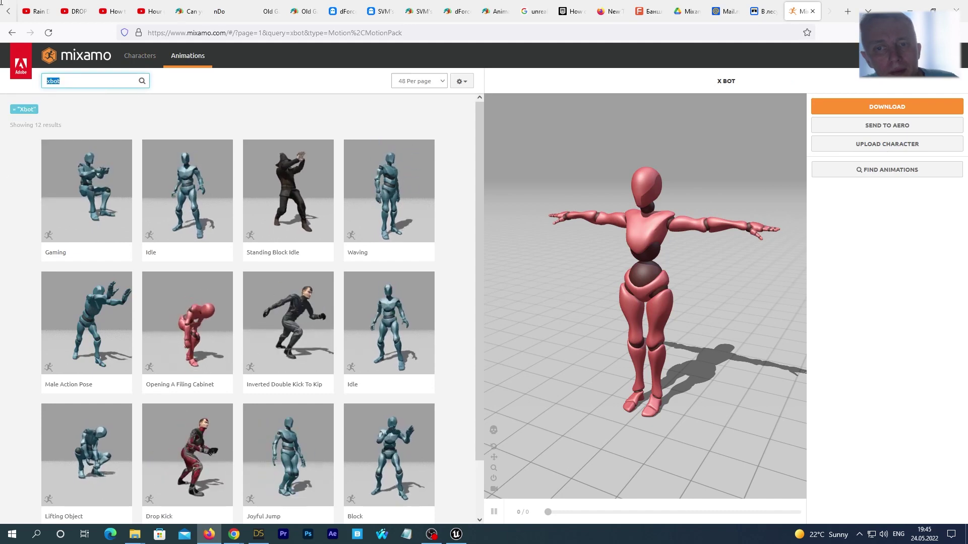
text(rumb)
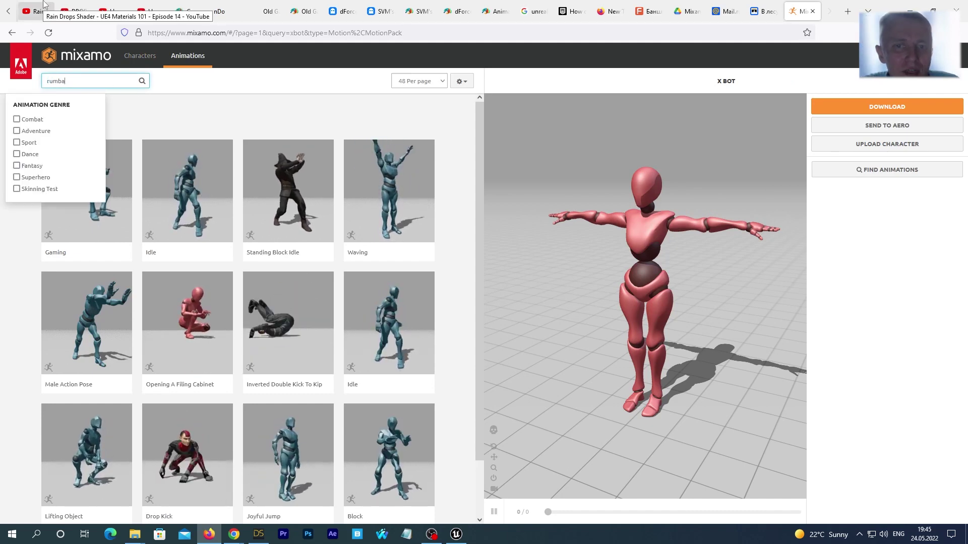
text(a)
key(Return)
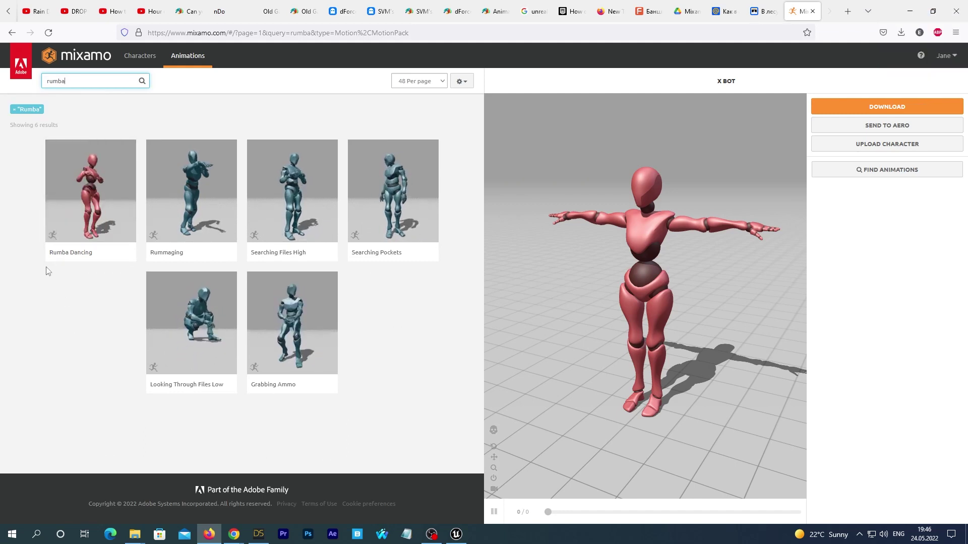
click(94, 207)
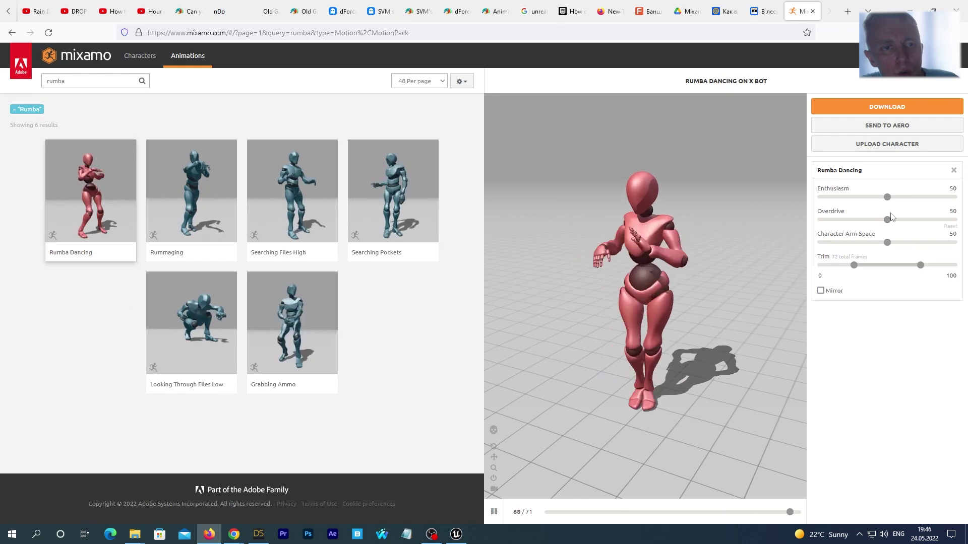
- Adjust the sliders to Overdrive 53 and Character Arm-Space 54
mouse_move(887, 198)
mouse_down()
mouse_move(902, 198)
mouse_move(893, 200)
mouse_up()
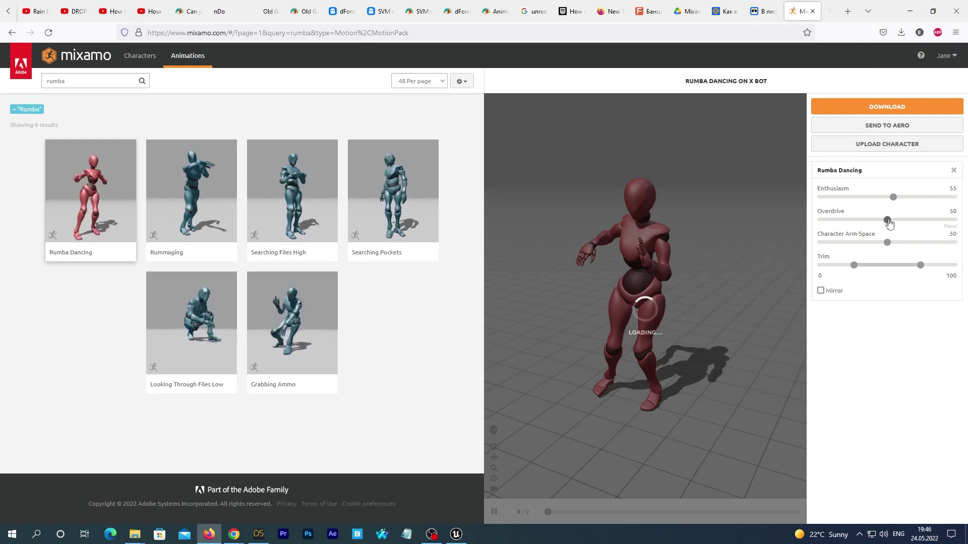
mouse_move(889, 223)
mouse_down()
mouse_move(898, 223)
mouse_move(891, 220)
mouse_up()
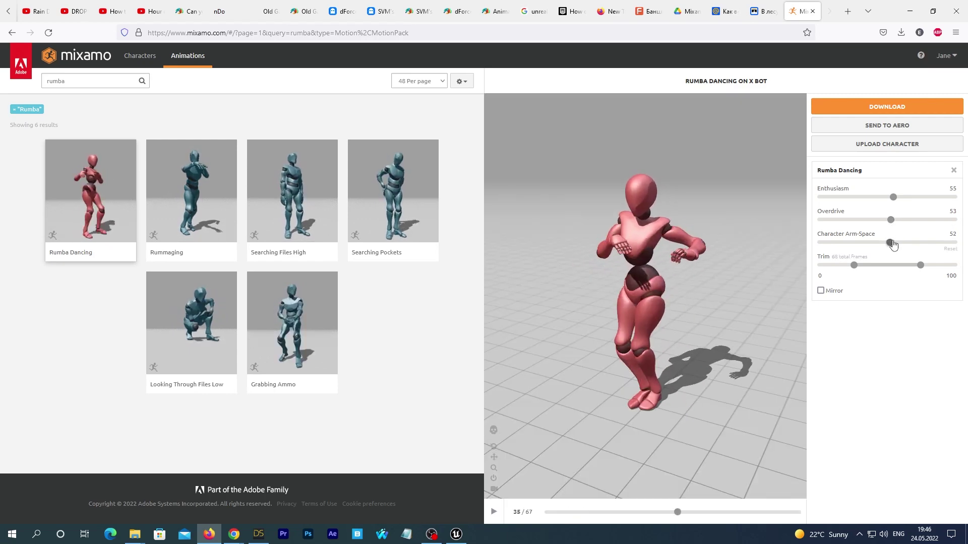
drag(893, 244, 908, 245)
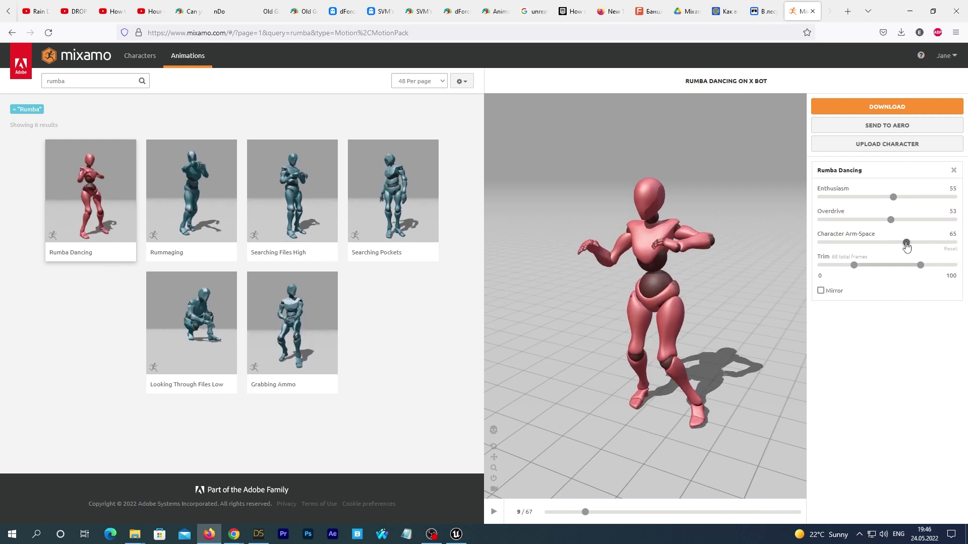
drag(908, 246, 835, 248)
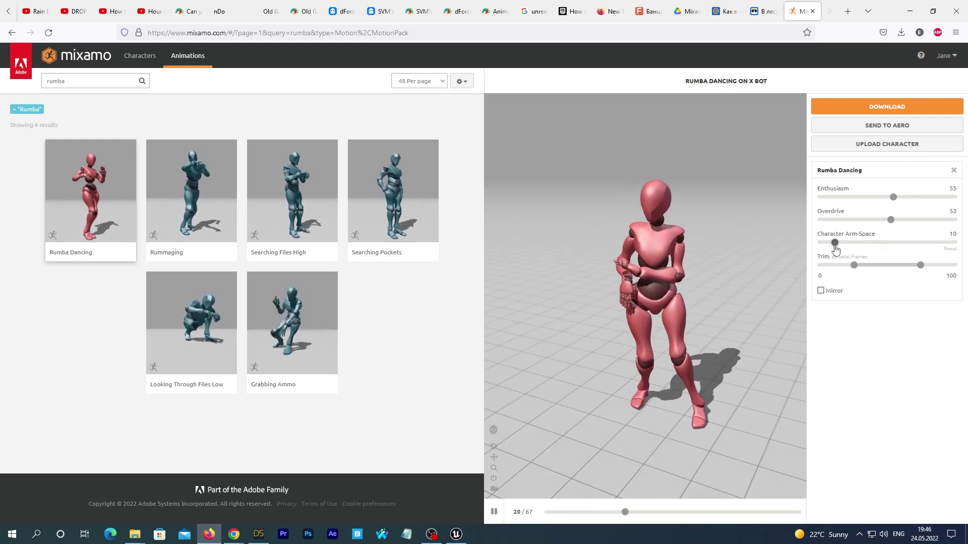
drag(967, 247, 964, 243)
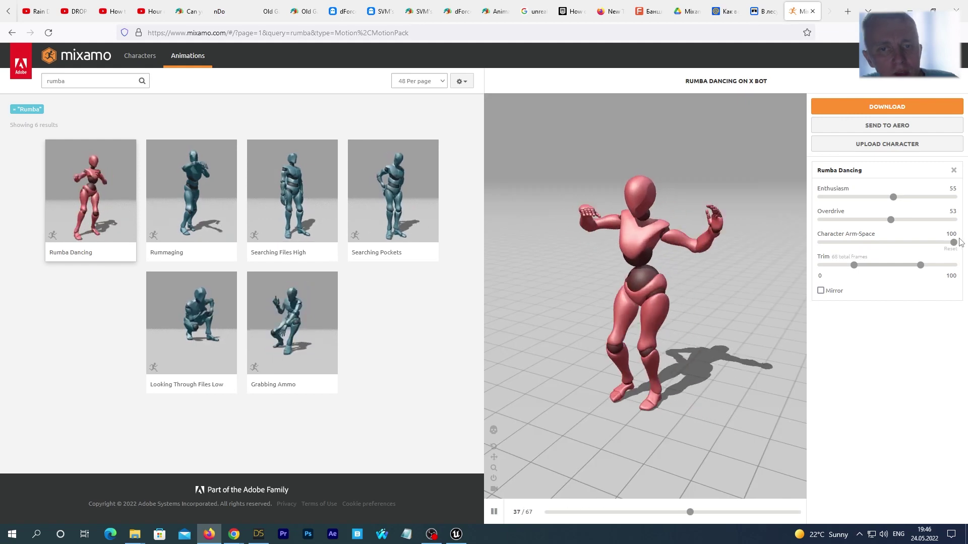
key(space)
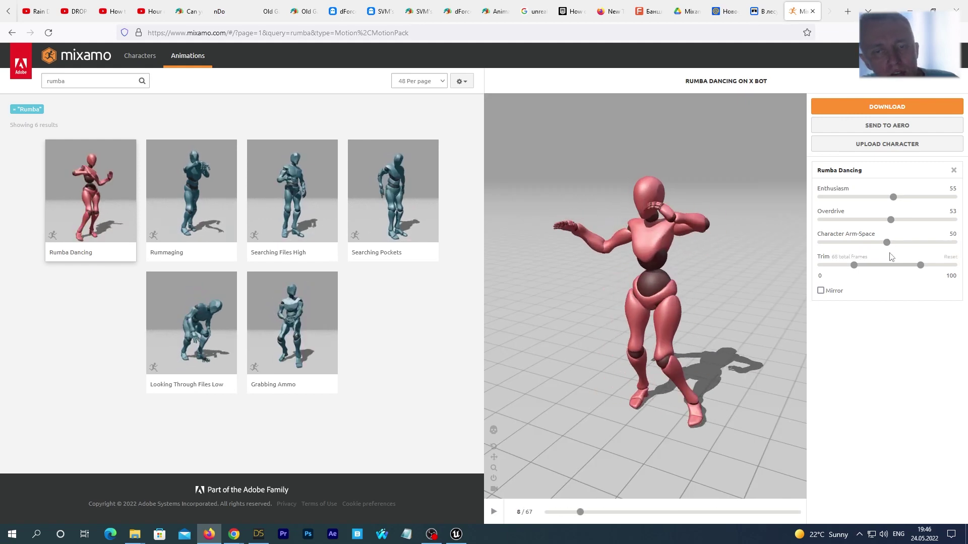
click(893, 242)
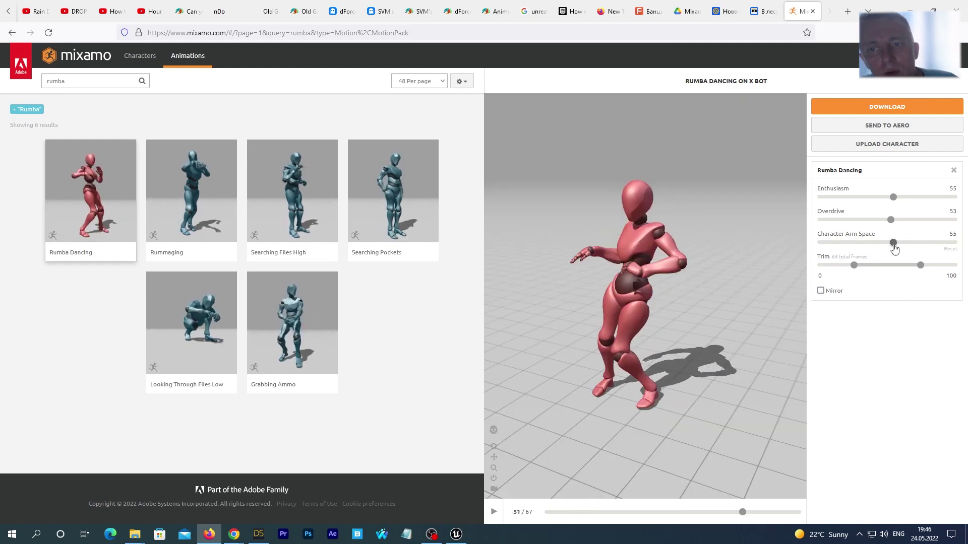
click(892, 243)
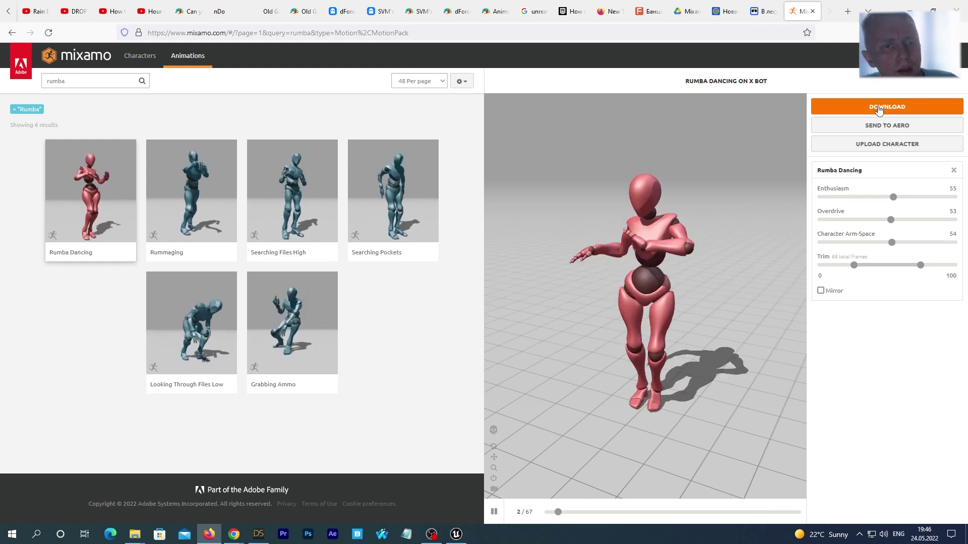
- Download Rumba Dancing as FBX Without Skin, saving it to the FromMixamo folder
click(879, 107)
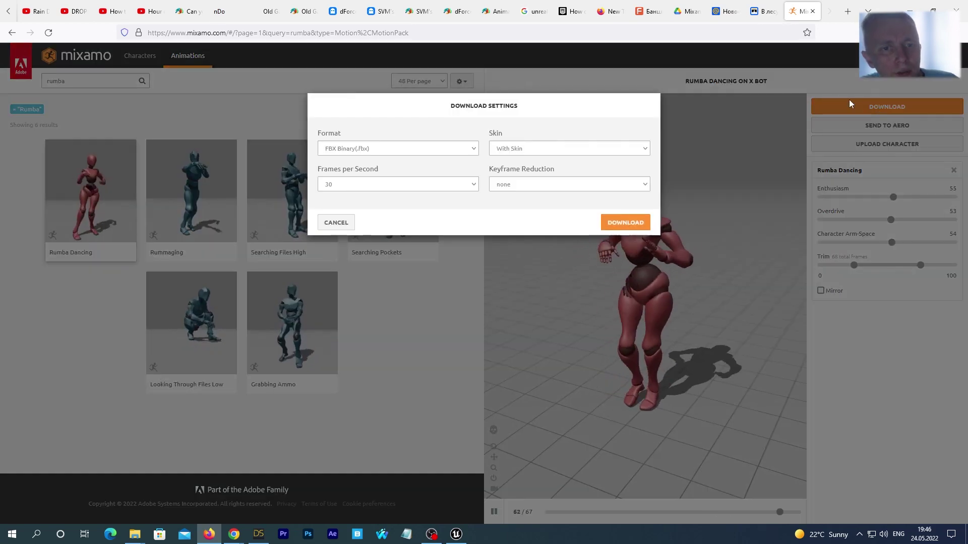
click(526, 148)
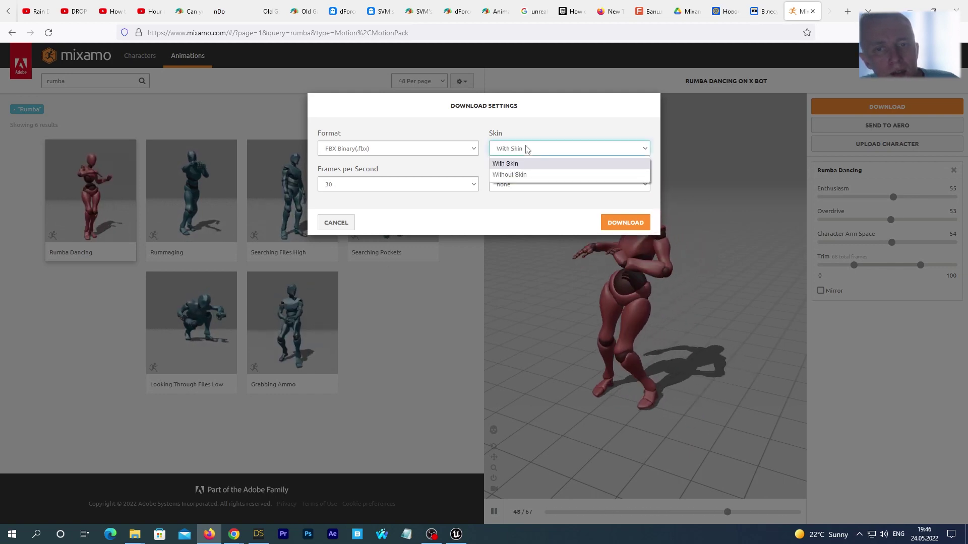
click(515, 173)
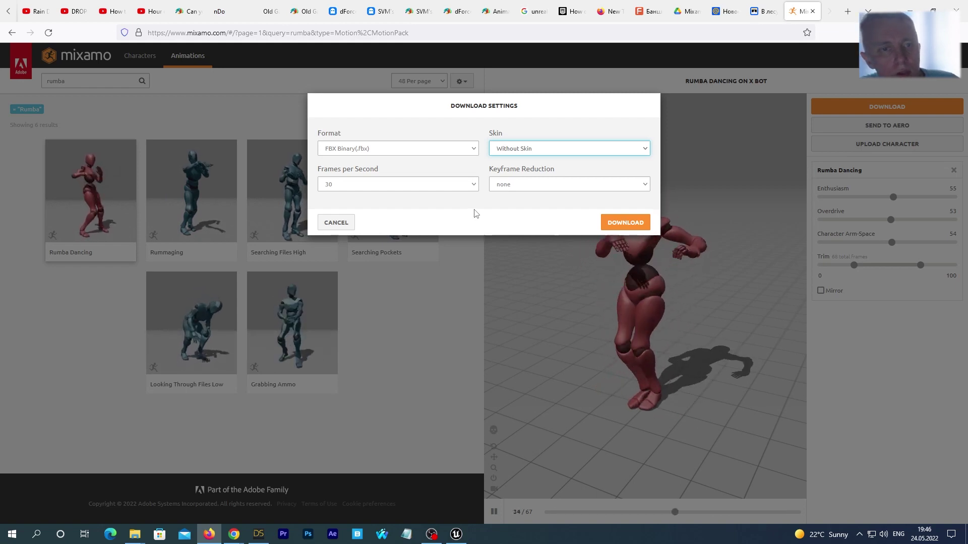
click(613, 225)
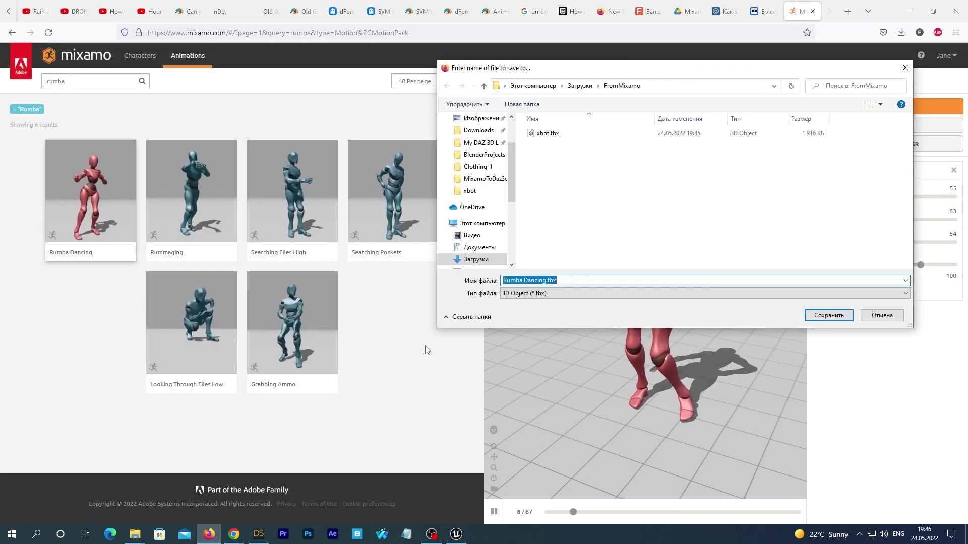
click(828, 315)
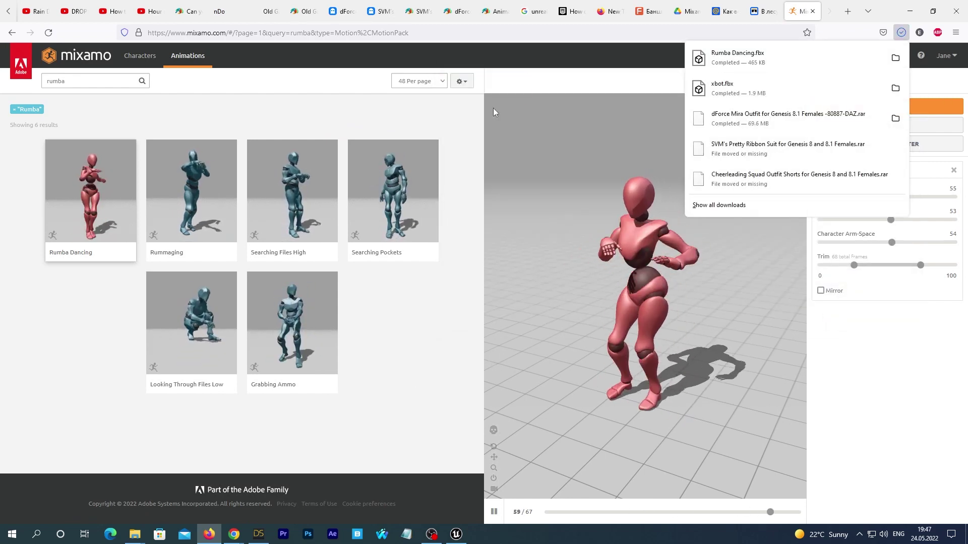
- In Unreal's Content Drawer, create a Mixamo folder under Content
click(910, 11)
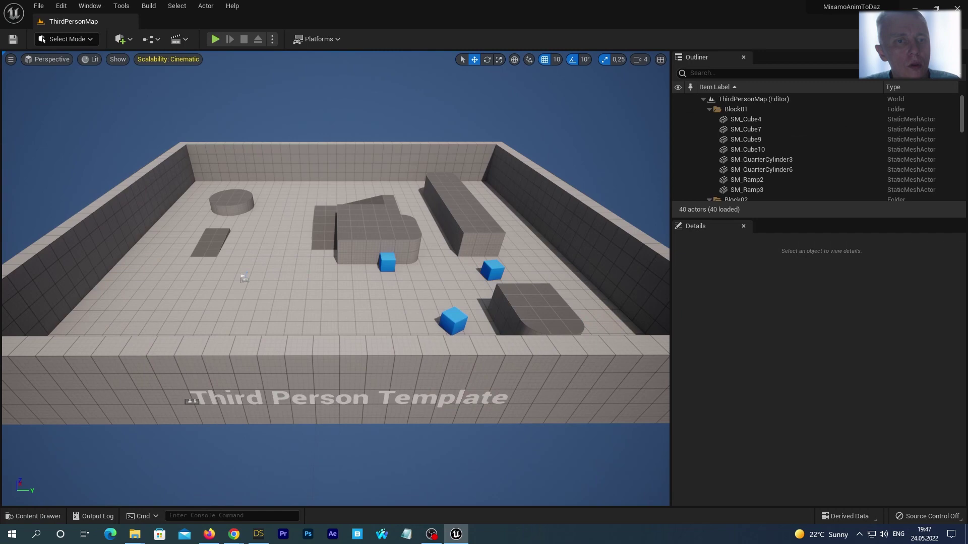
click(40, 517)
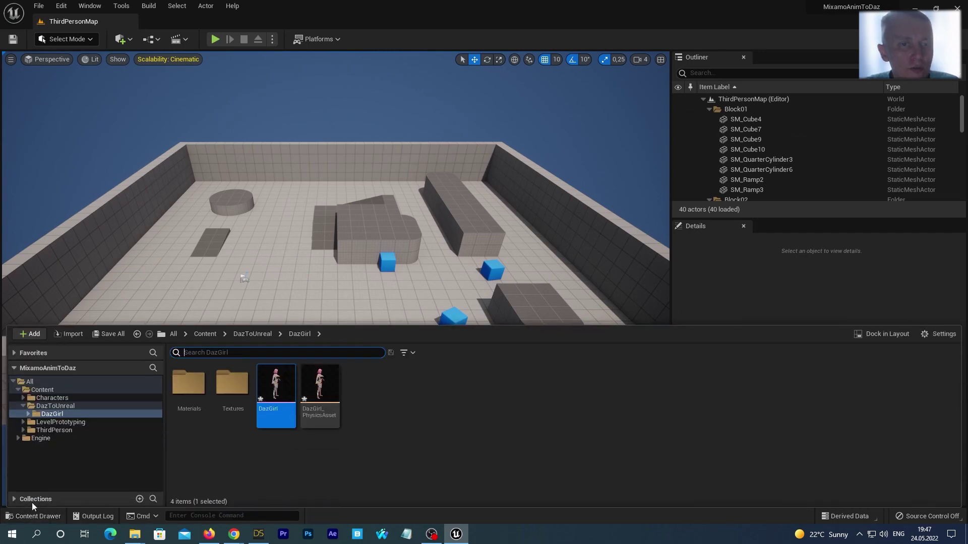
double_click(28, 406)
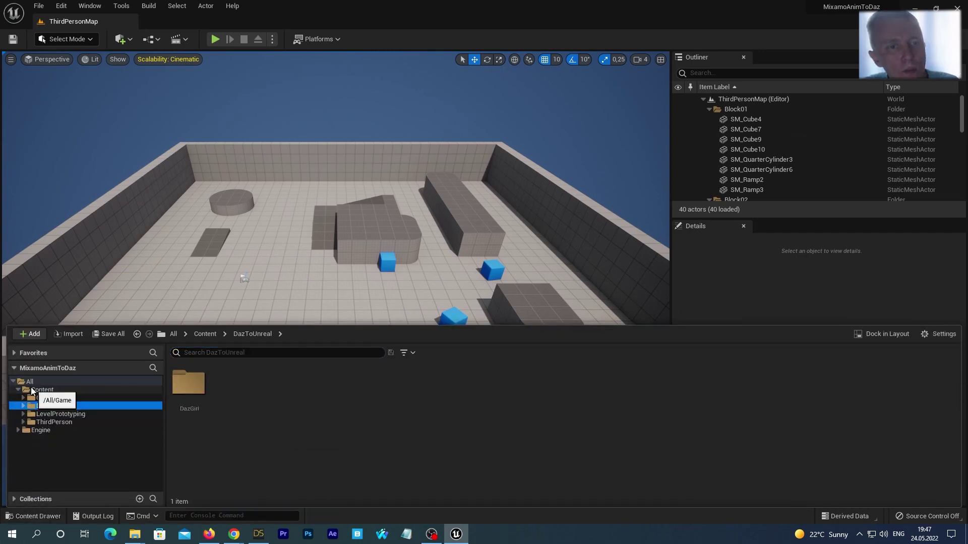
right_click(33, 391)
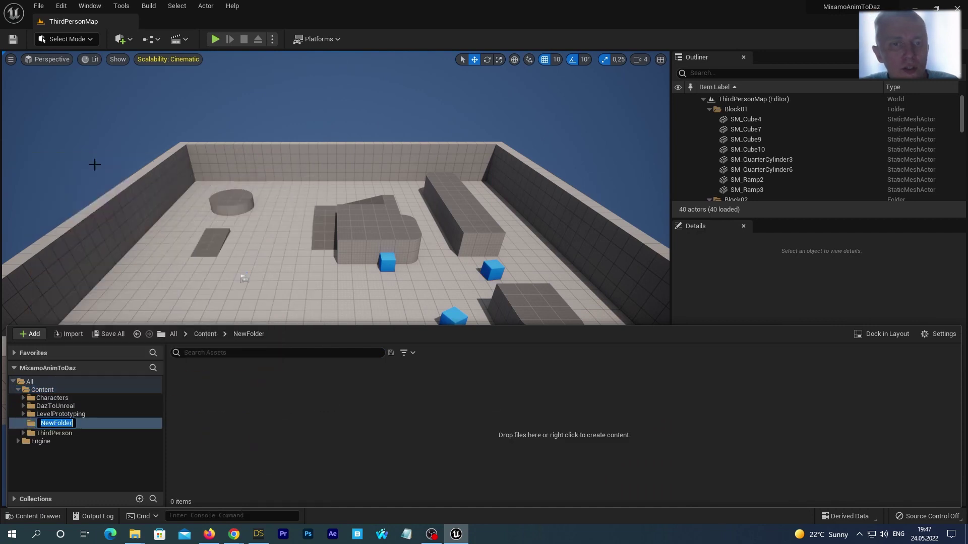
click(95, 165)
text(Mixamo)
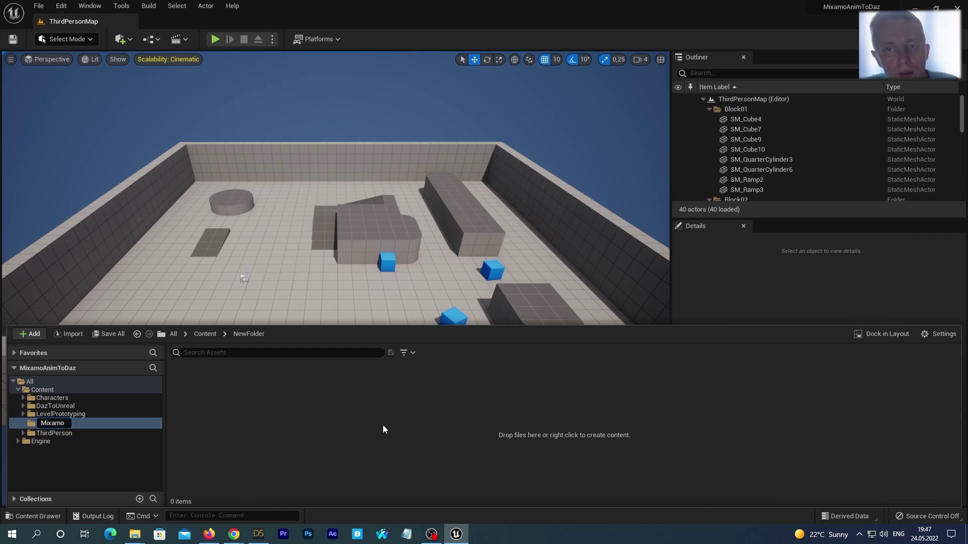
key(Return)
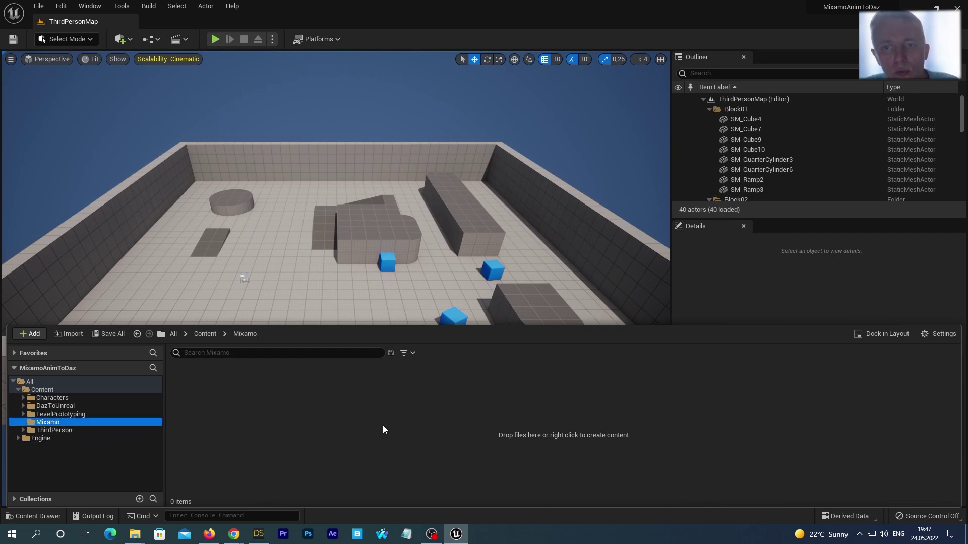
- Add an Animation subfolder inside the Mixamo folder
right_click(52, 426)
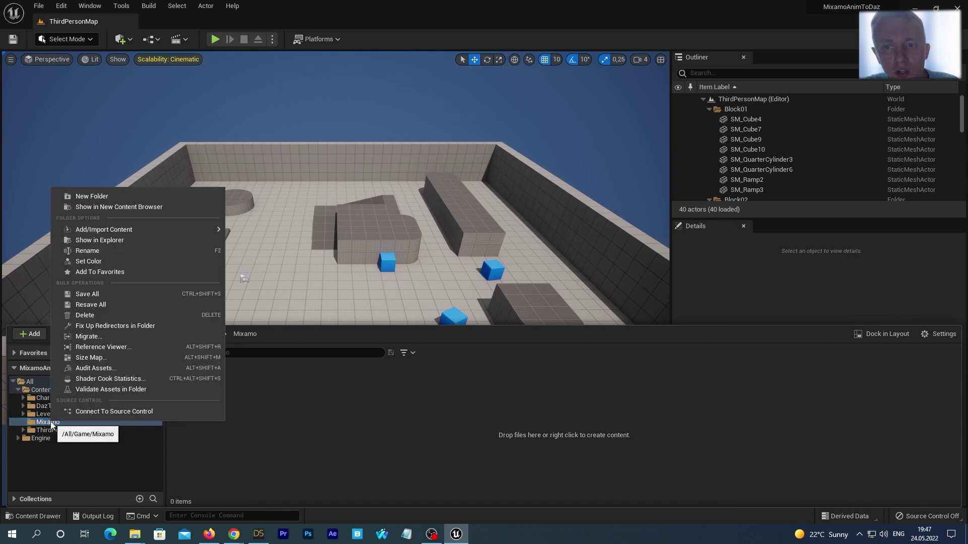
click(91, 196)
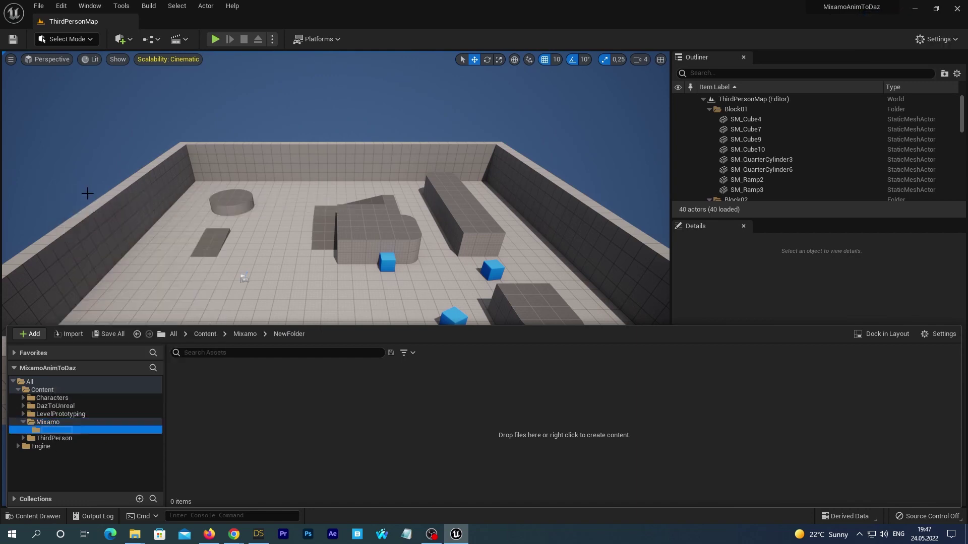
text(Animation)
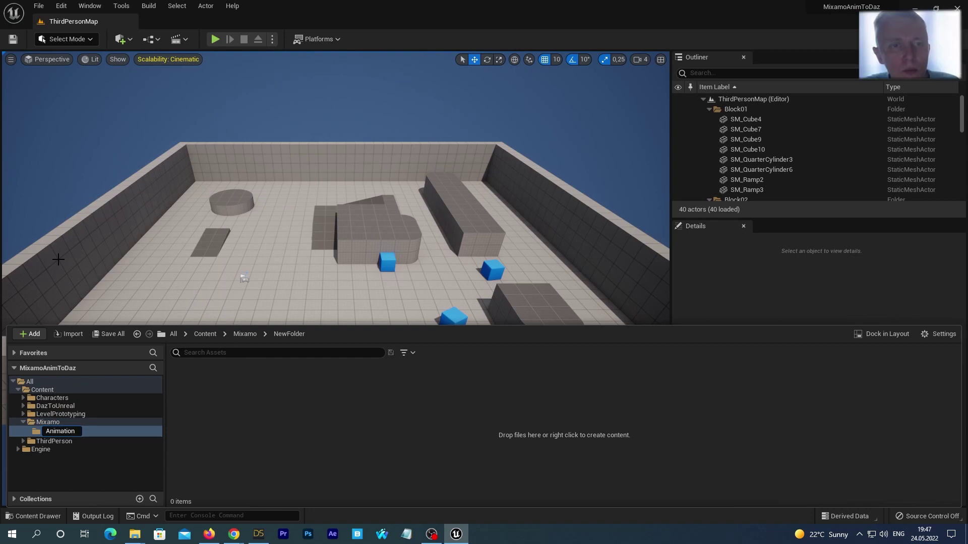
key(Return)
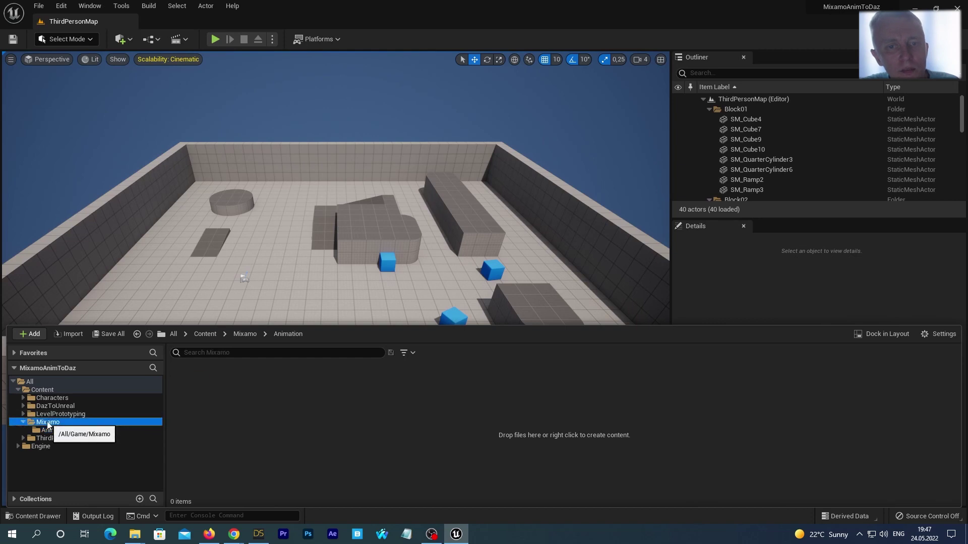
click(49, 422)
right_click(305, 406)
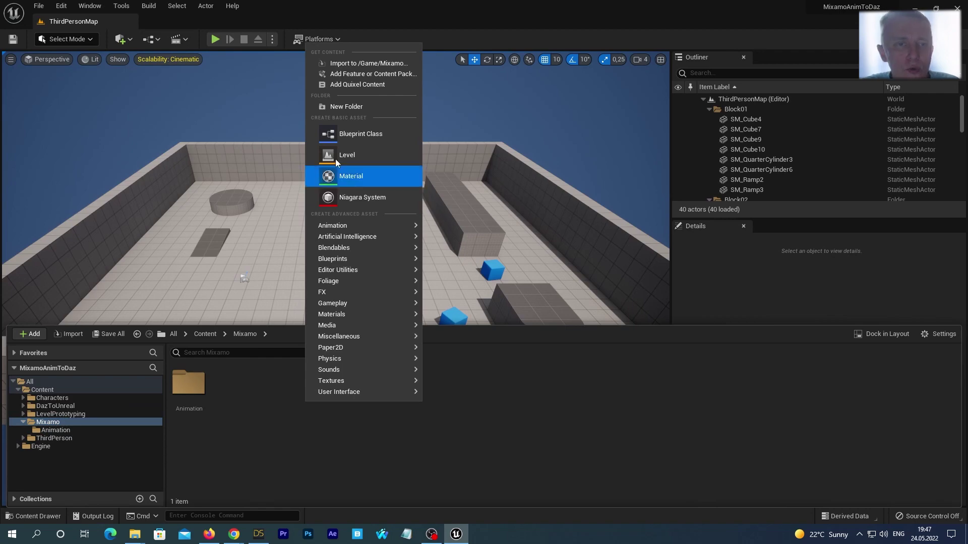
- Choose xbot.fbx from Downloads/FromMixamo to import into the Mixamo folder
click(355, 64)
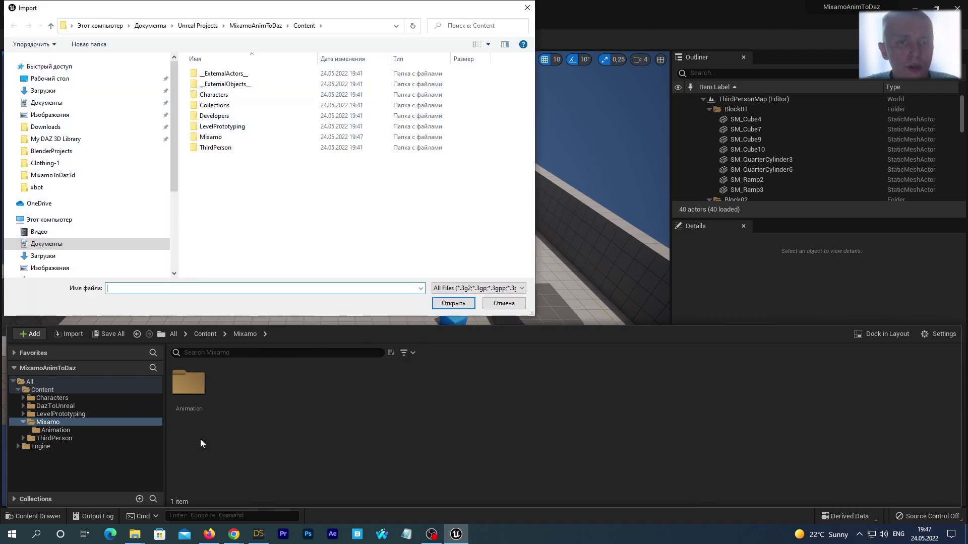
click(101, 26)
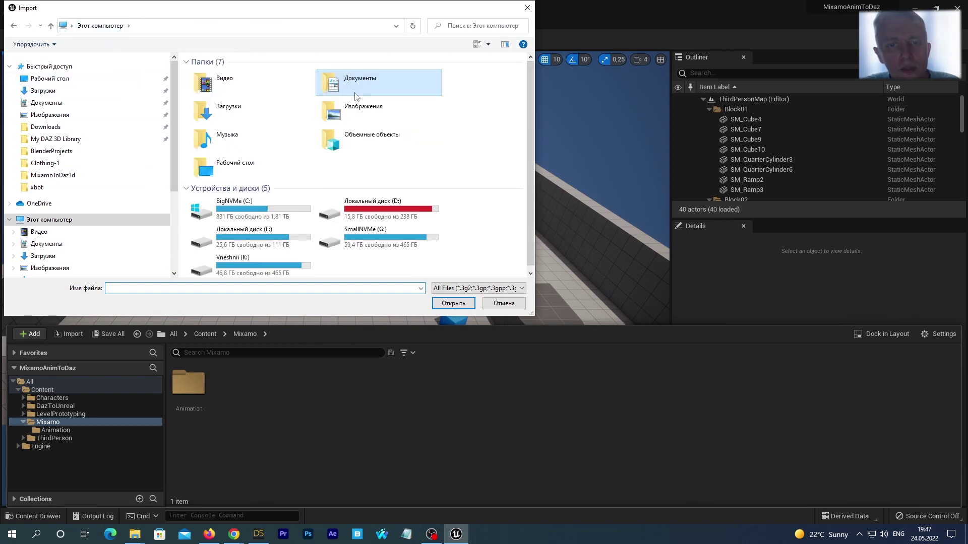
double_click(249, 119)
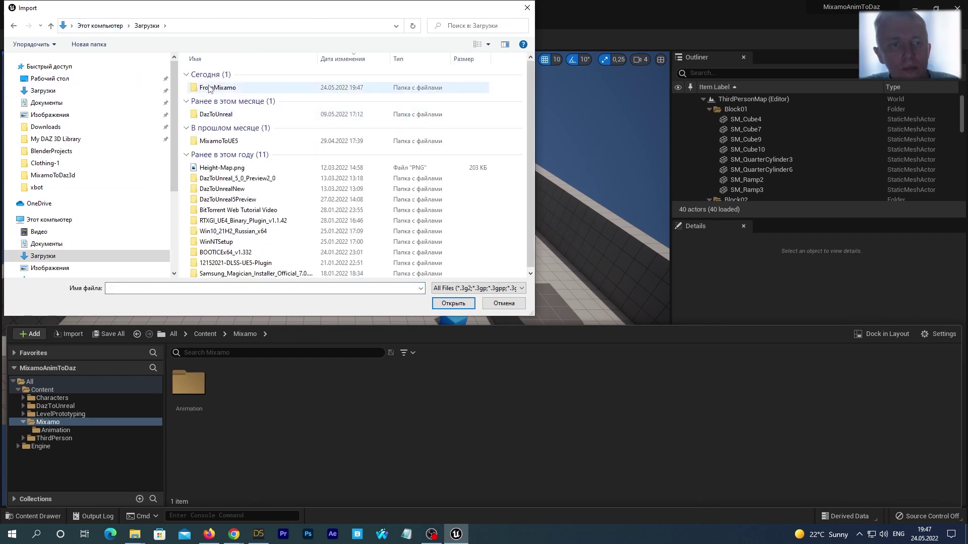
double_click(212, 87)
click(211, 85)
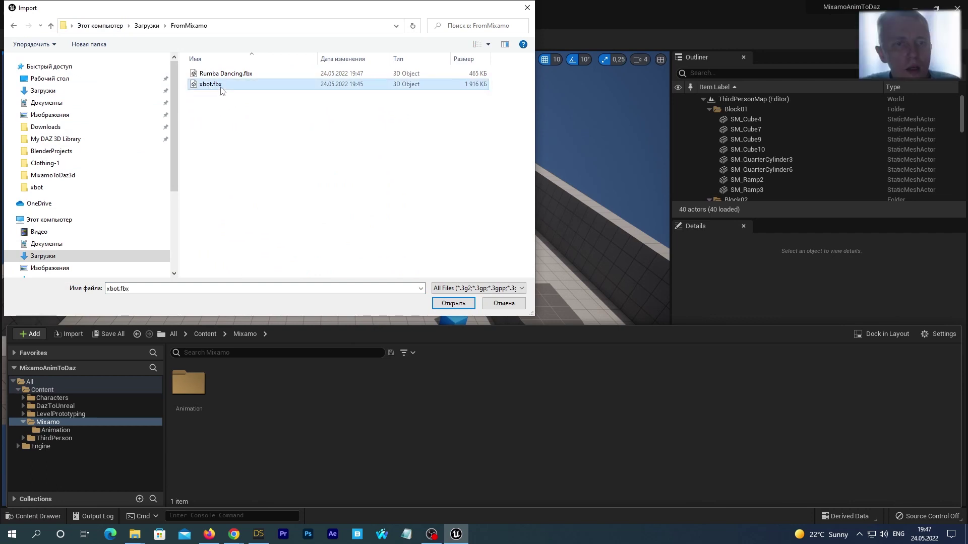
click(453, 304)
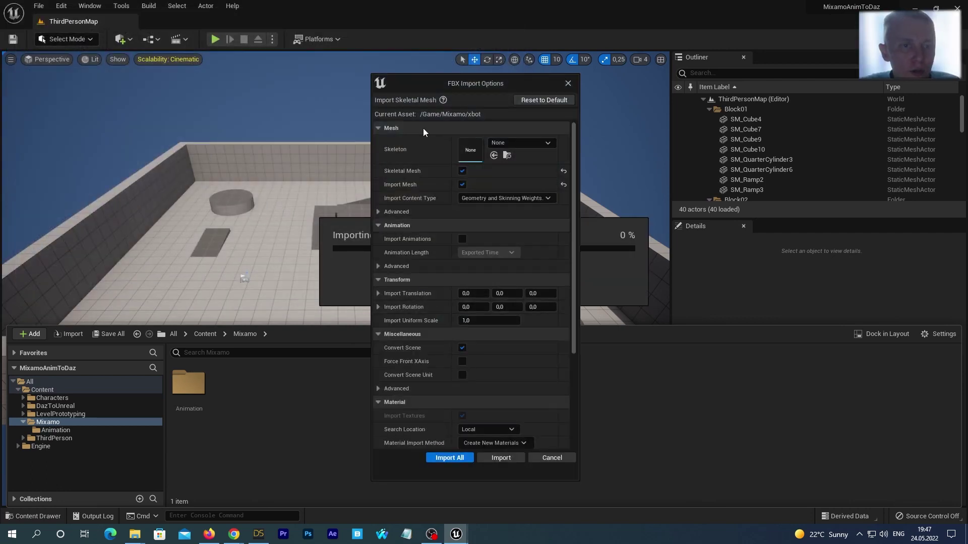
- Import xbot with Use T0 As Ref Pose enabled, then dismiss the message log
click(377, 213)
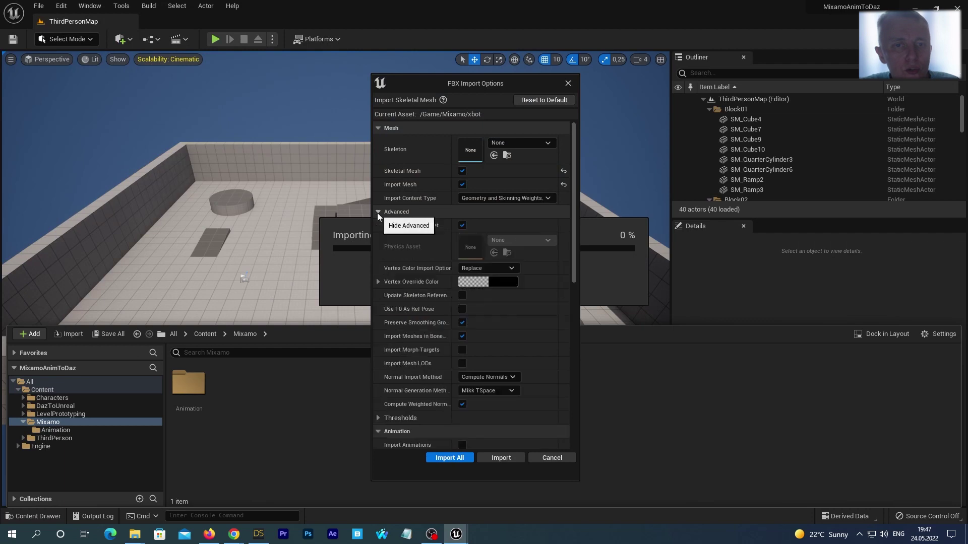
click(462, 309)
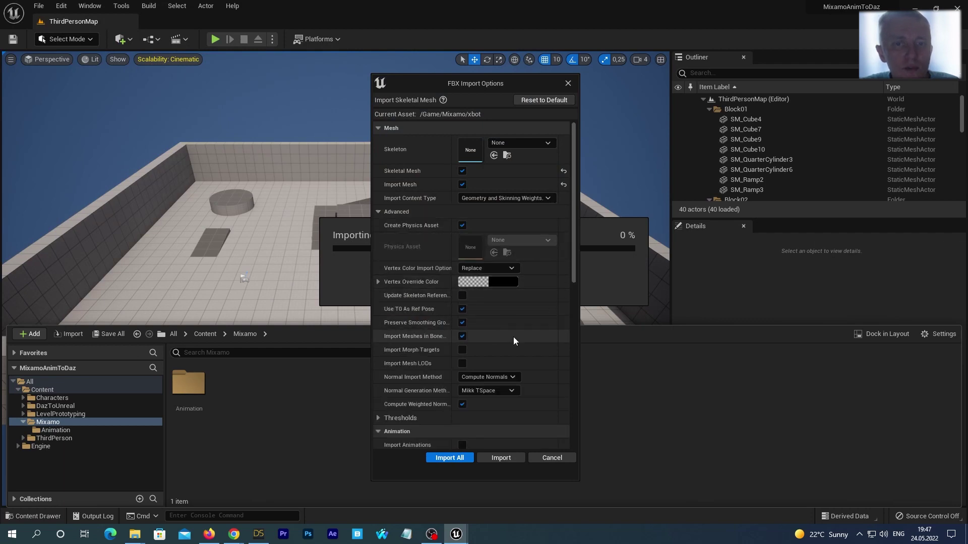
click(501, 457)
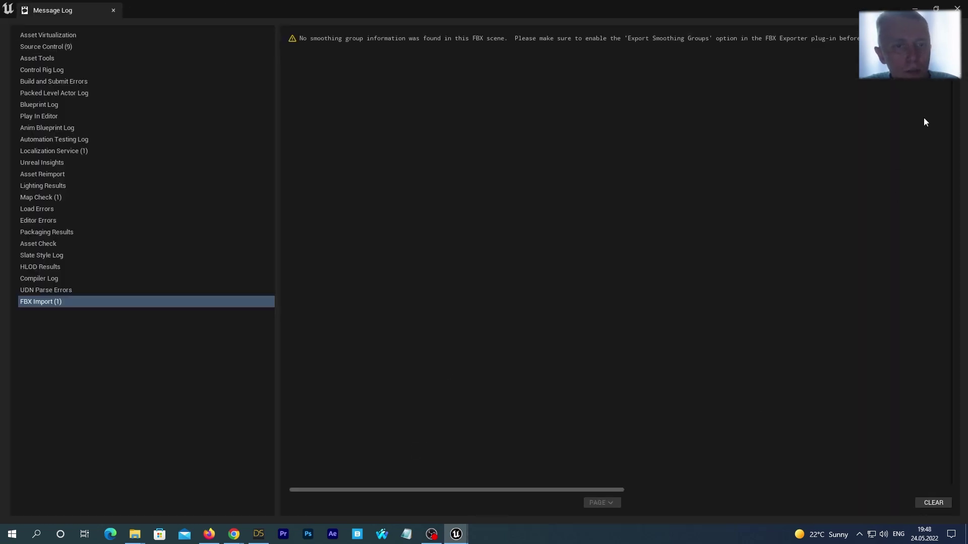
click(957, 9)
click(33, 516)
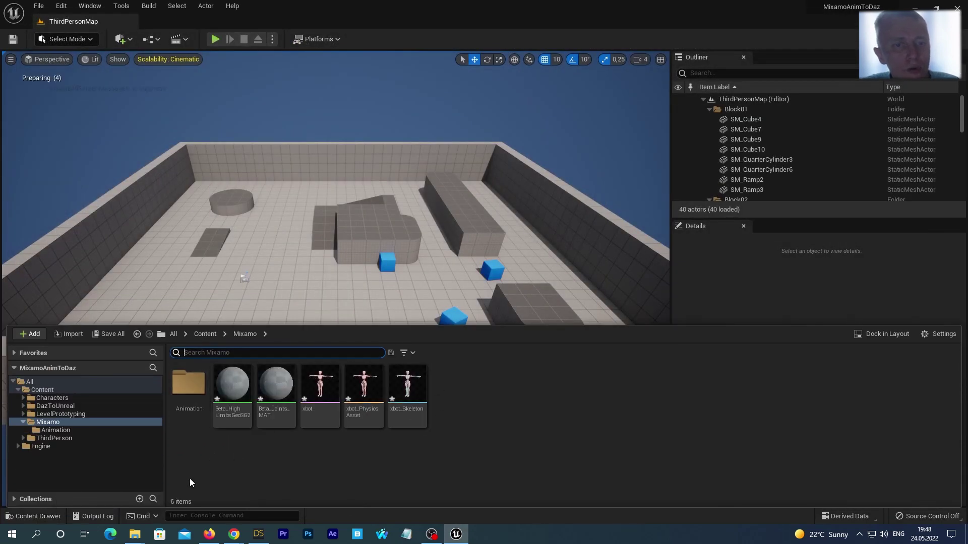
- Import Rumba Dancing.fbx into Mixamo/Animation with xbot_Skeleton as its skeleton
double_click(191, 393)
right_click(218, 408)
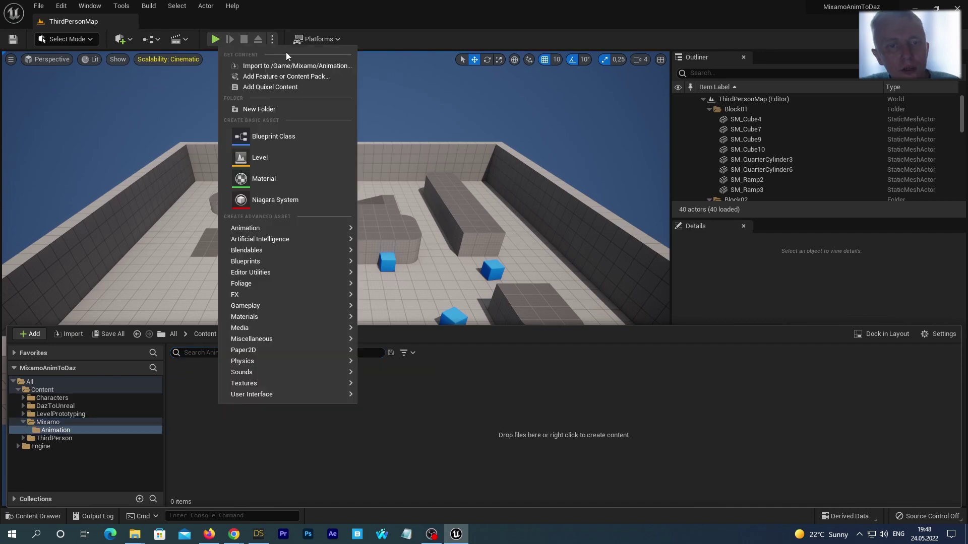
click(286, 67)
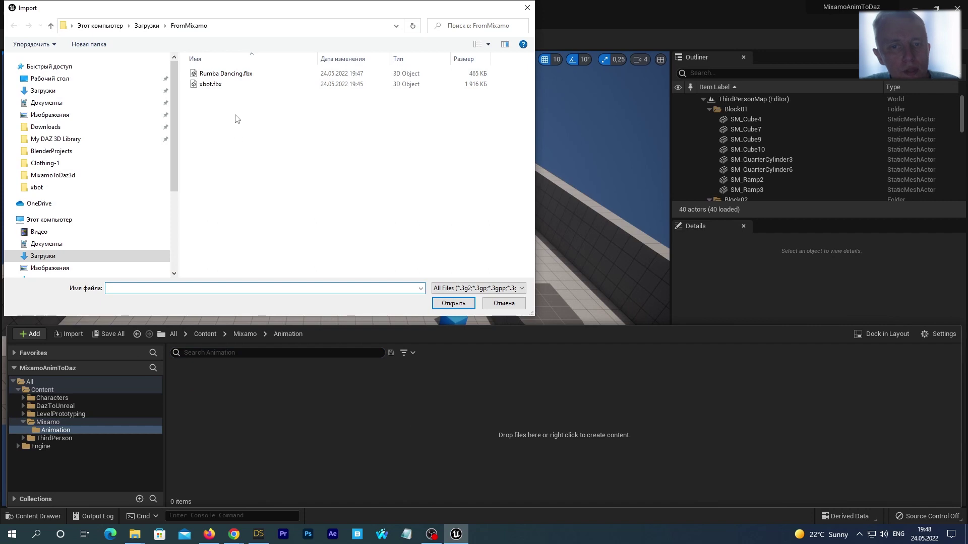
click(238, 80)
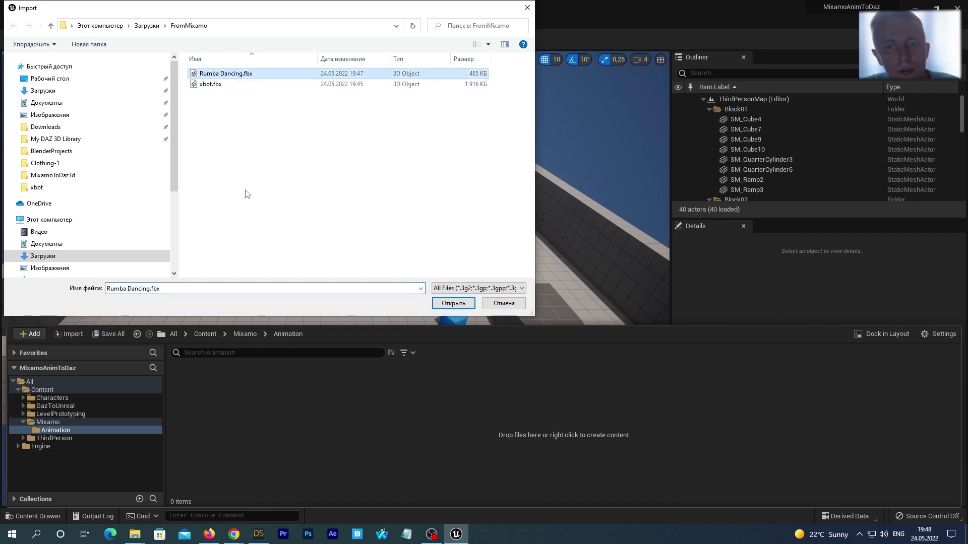
click(450, 304)
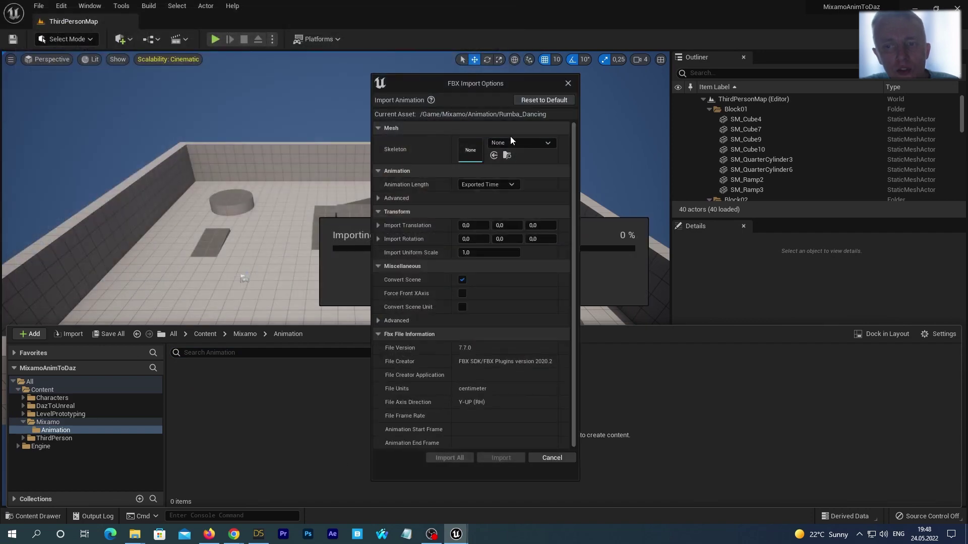
click(510, 142)
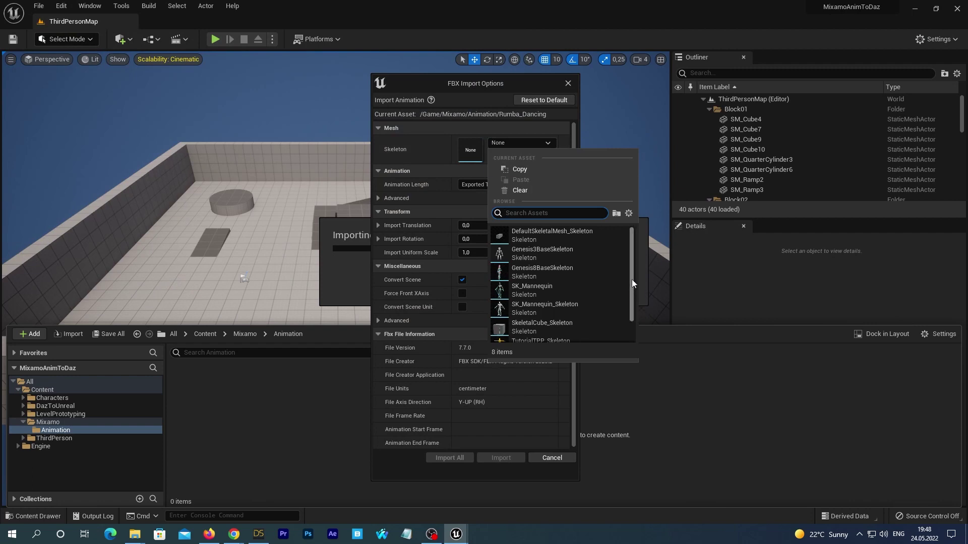
drag(631, 280, 634, 301)
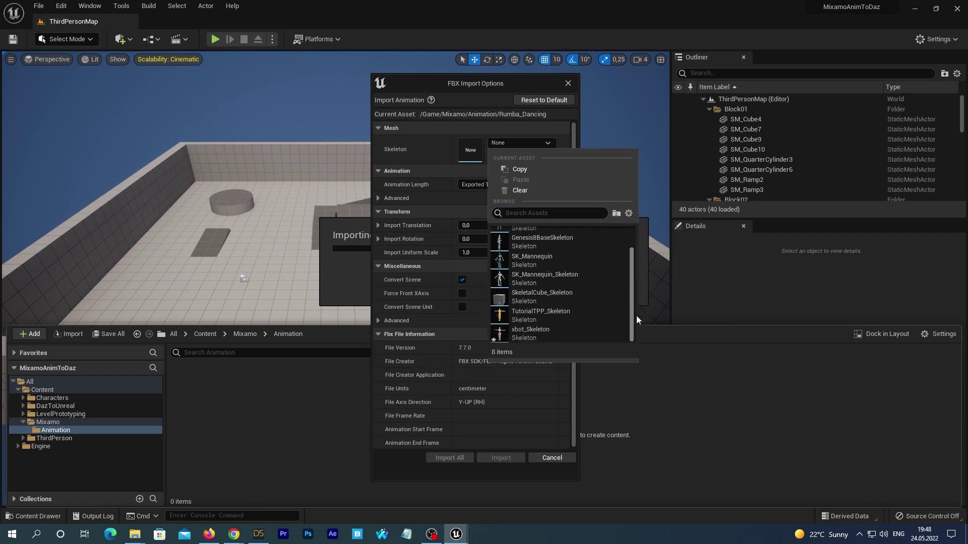
click(555, 332)
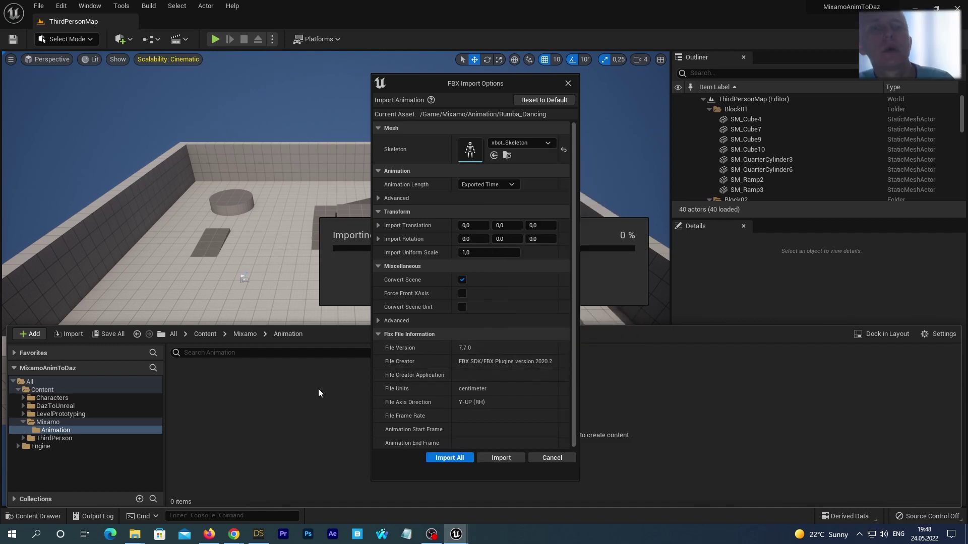
click(500, 458)
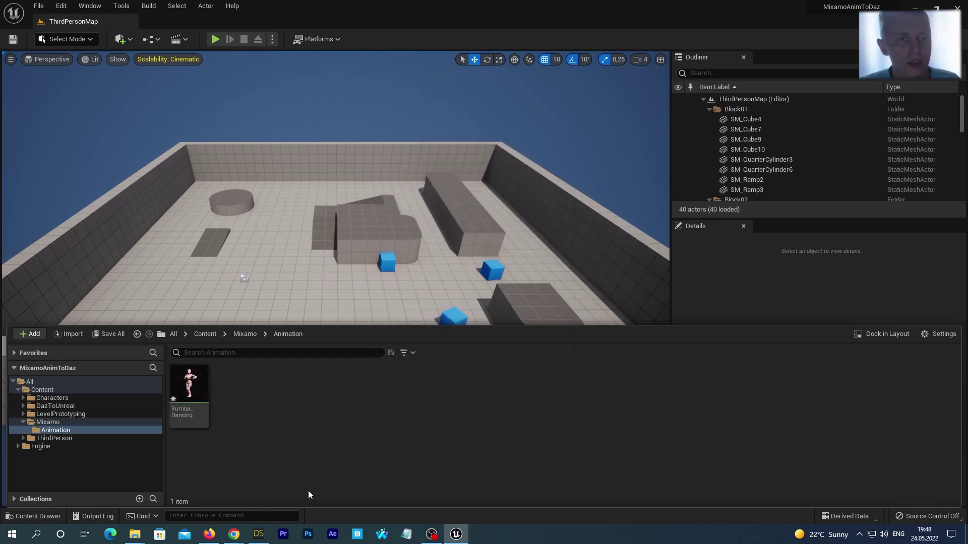
- Save all modified assets with Save Selected
click(101, 334)
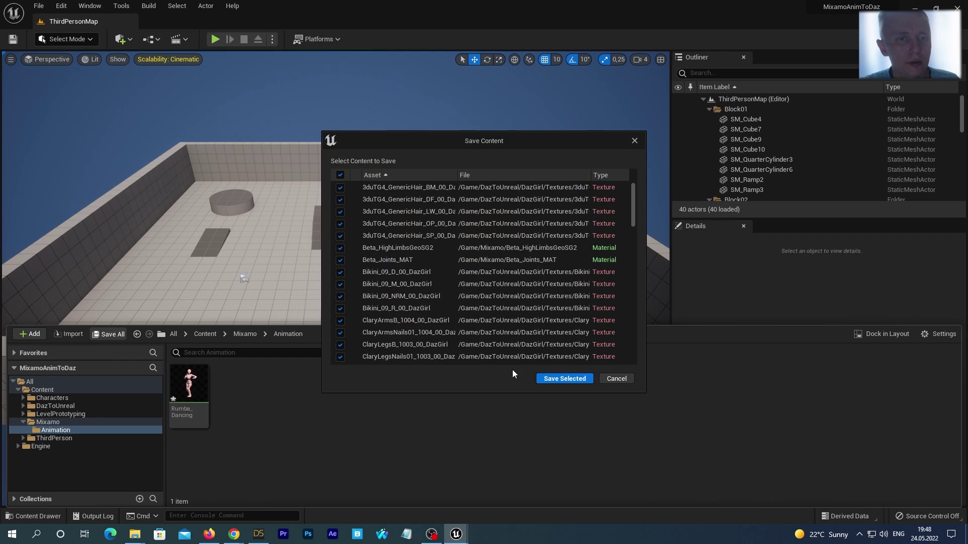
click(553, 381)
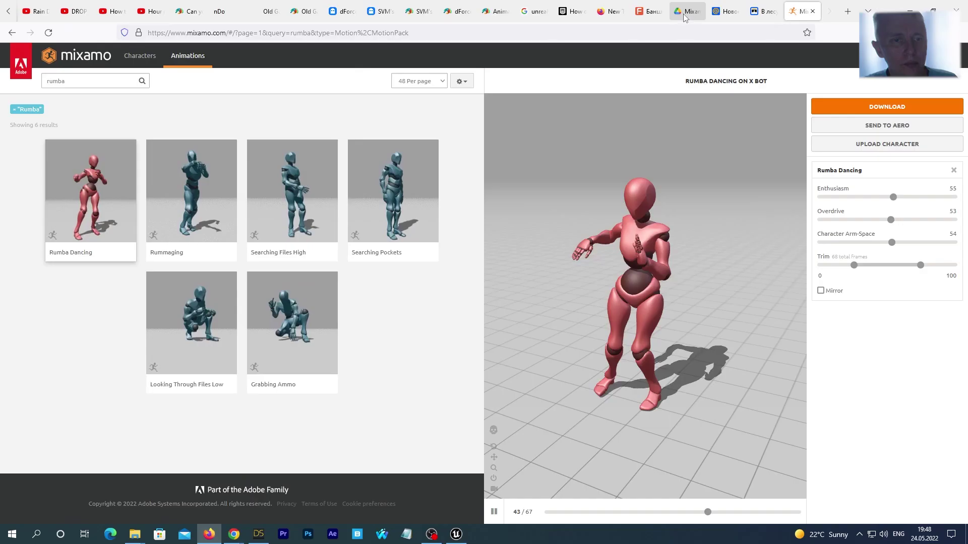
click(686, 16)
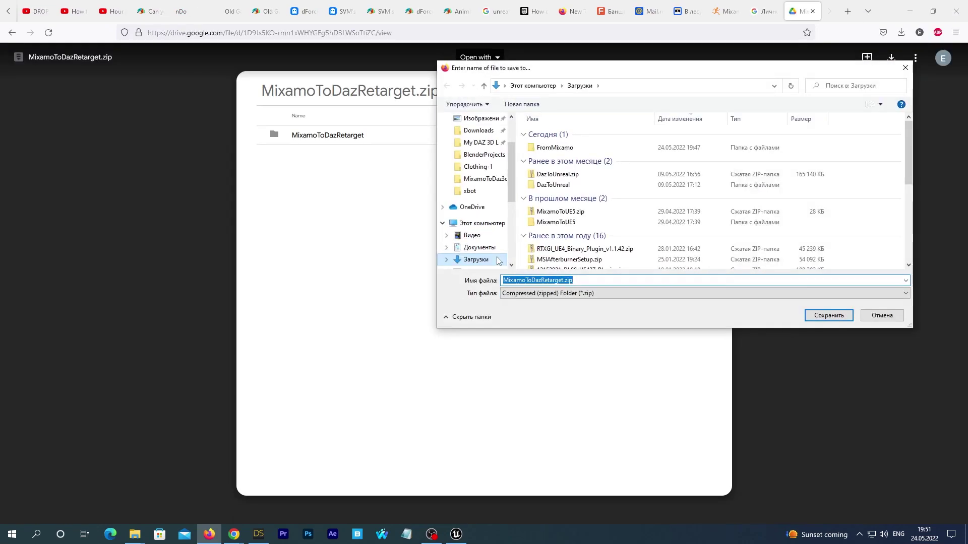
- Save MixamoToDazRetarget.zip into the Downloads folder
click(827, 317)
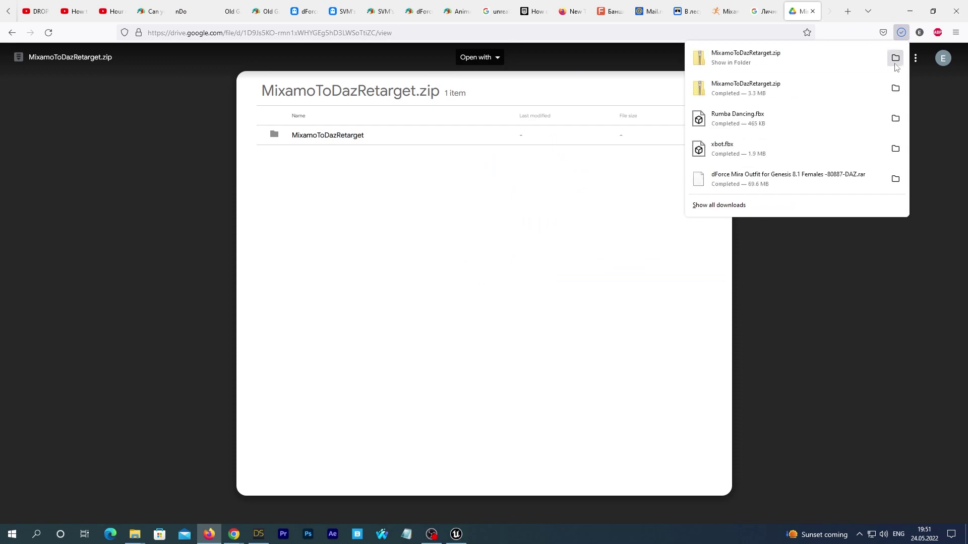
- Extract MixamoToDazRetarget.zip with 7-Zip into a MixamoToDazRetarget folder and check its contents
click(896, 59)
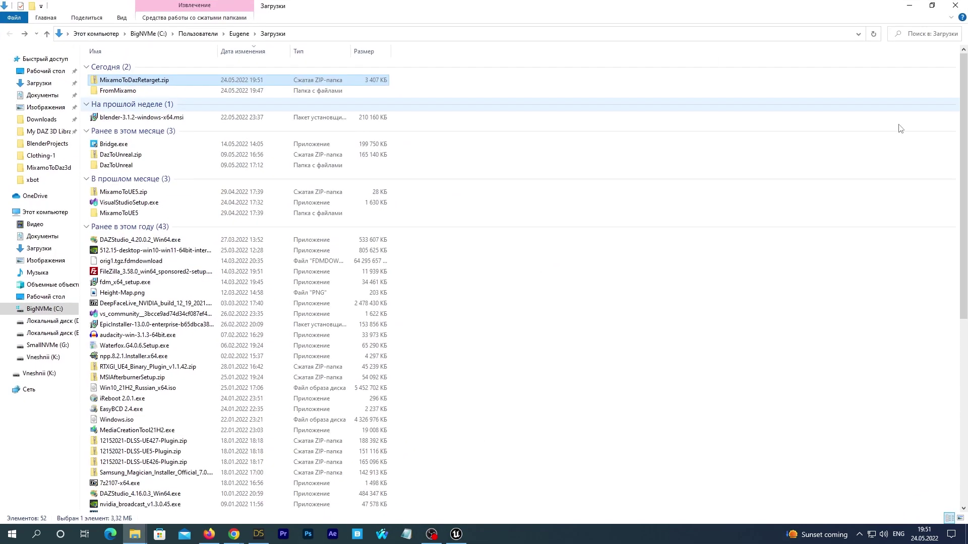
right_click(158, 85)
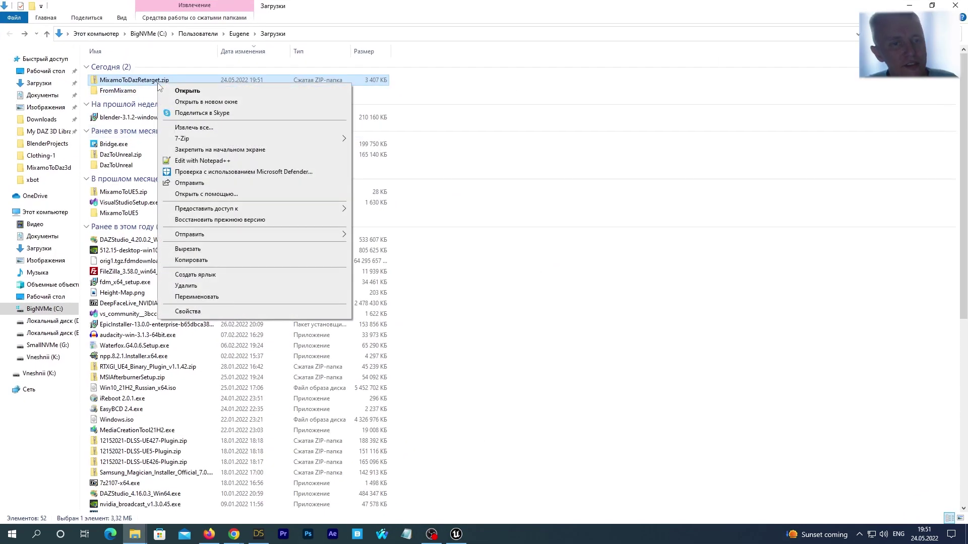
mouse_move(183, 138)
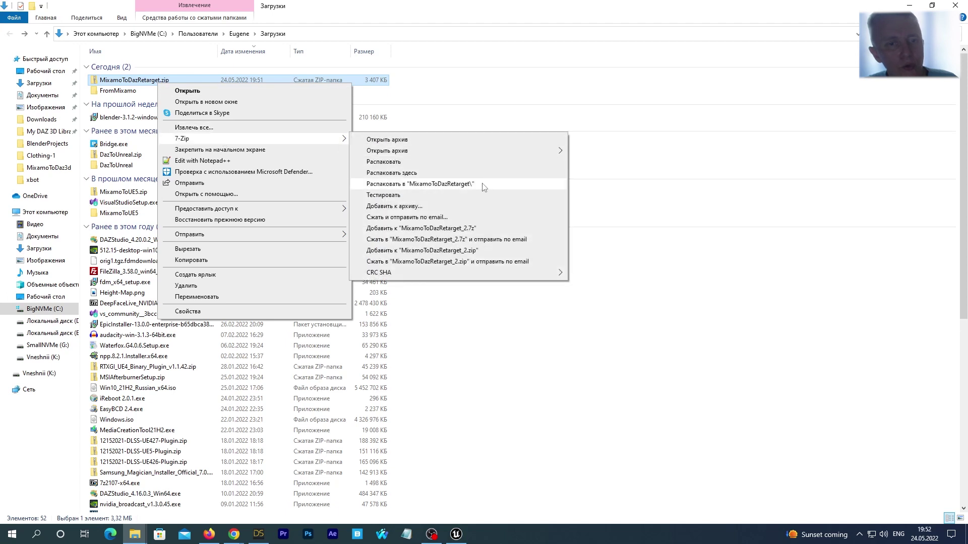
click(483, 187)
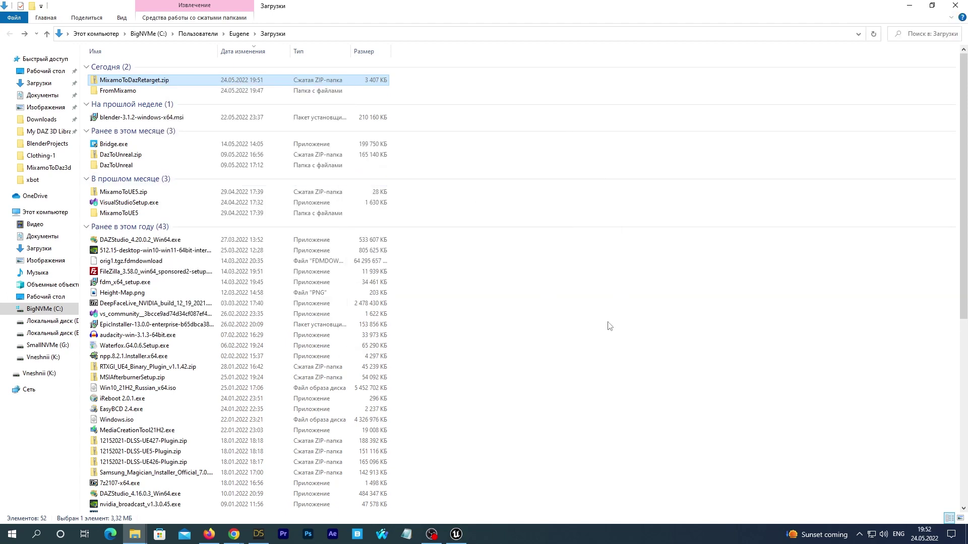
double_click(96, 91)
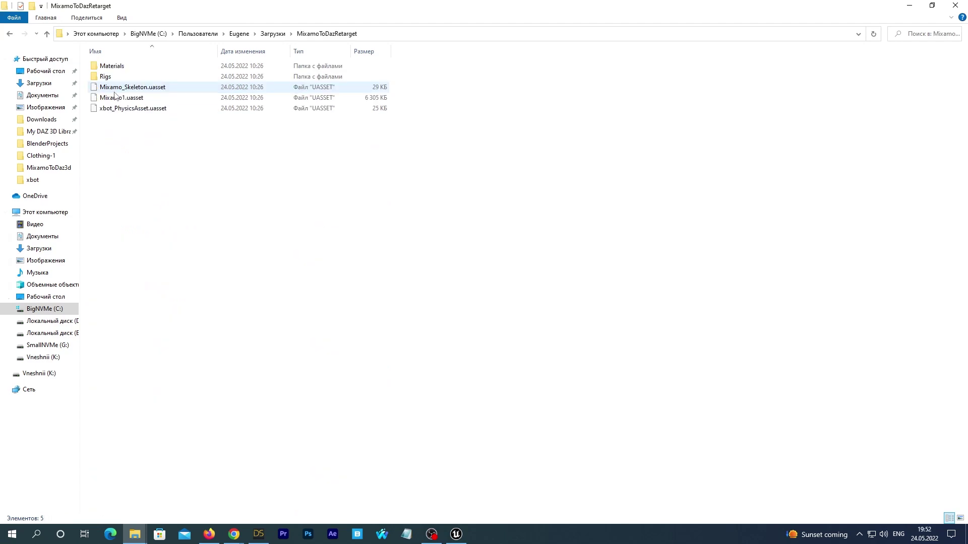
- Copy the extracted MixamoToDazRetarget folder from Downloads
click(7, 30)
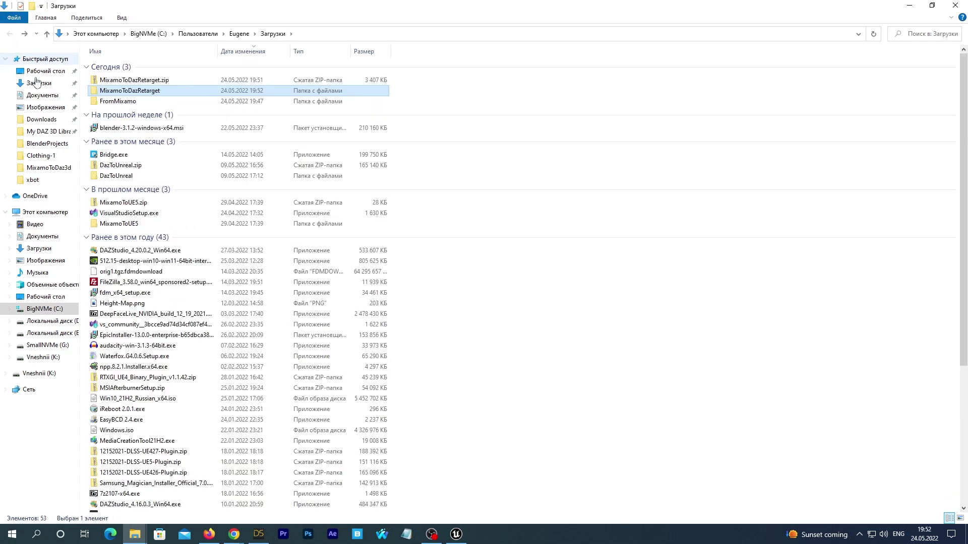
right_click(115, 94)
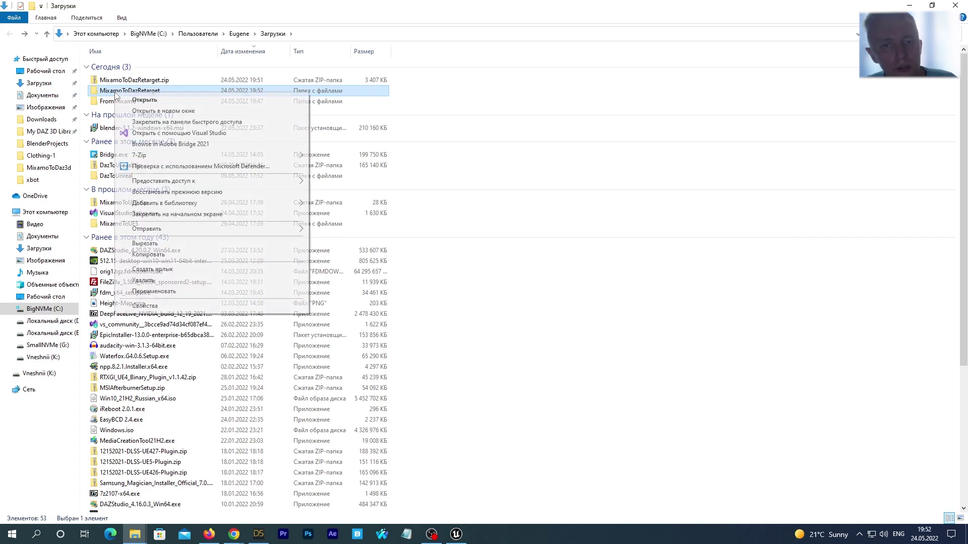
click(143, 256)
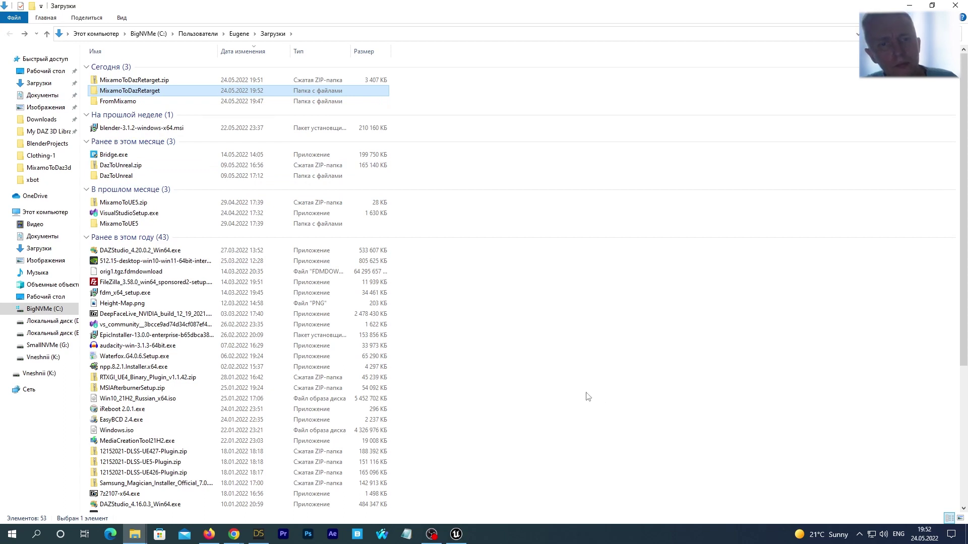
- Paste MixamoToDazRetarget into Documents/Unreal Projects/MixamoAnimToDaz/Content and return to Unreal
click(98, 34)
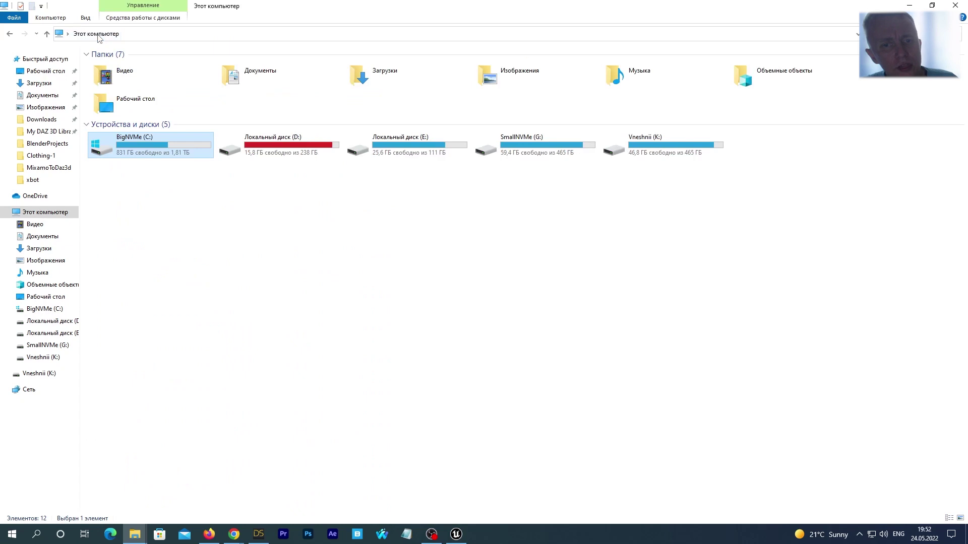
click(236, 83)
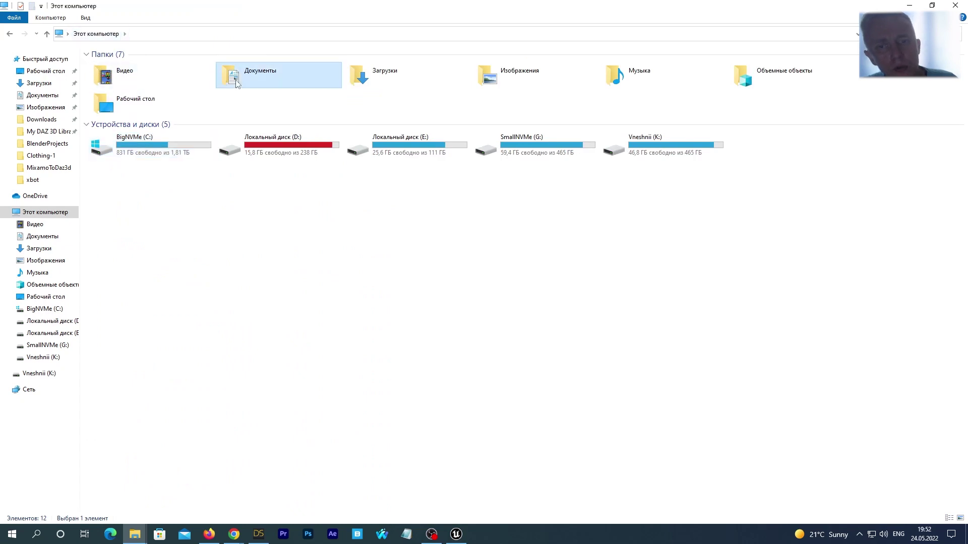
double_click(236, 83)
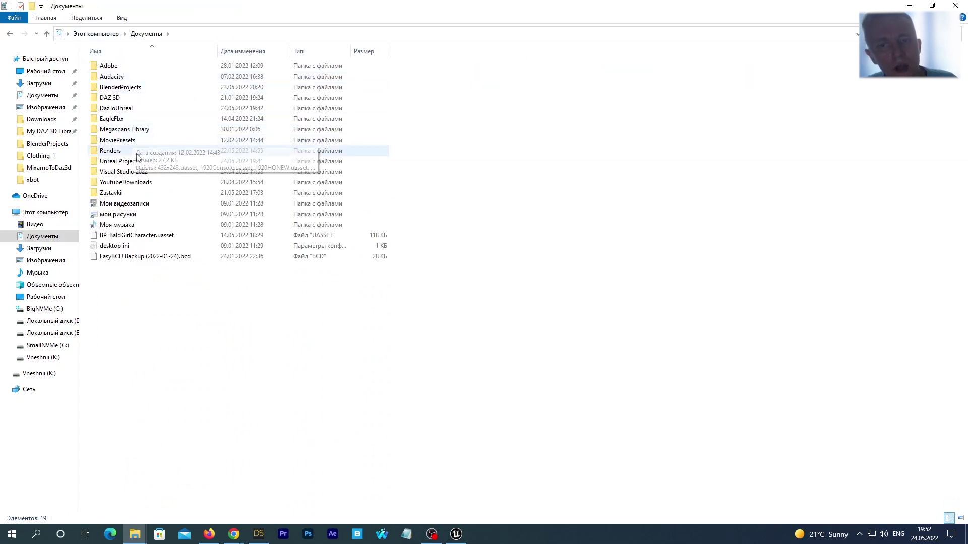
double_click(135, 165)
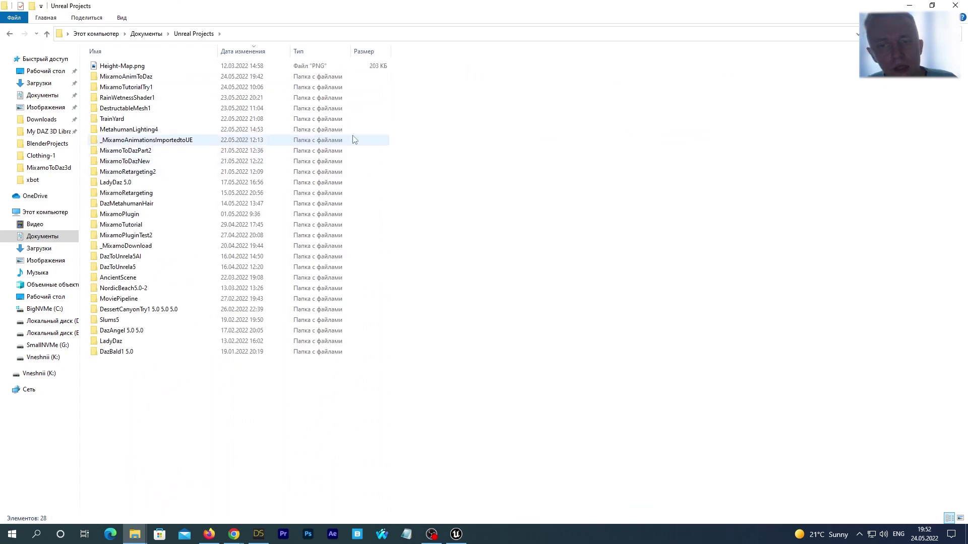
double_click(159, 76)
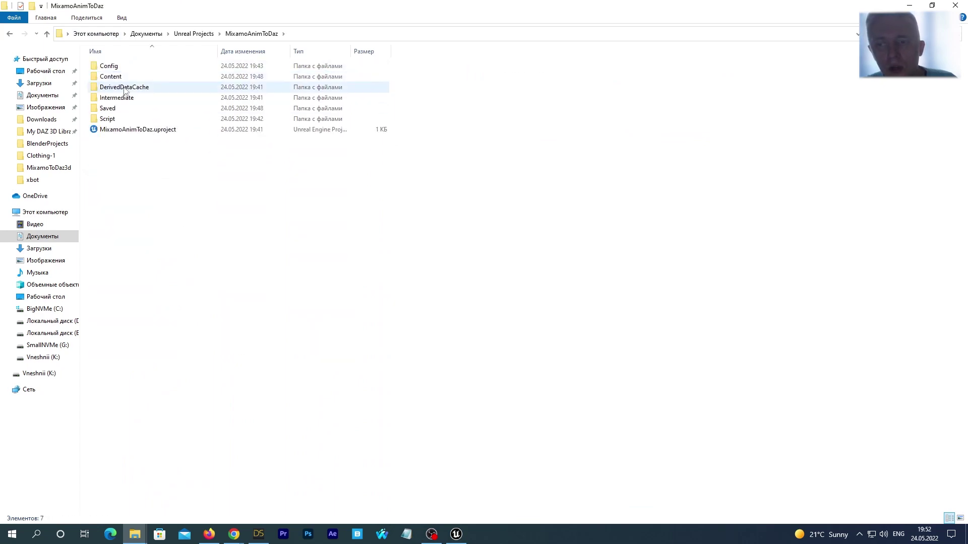
double_click(123, 77)
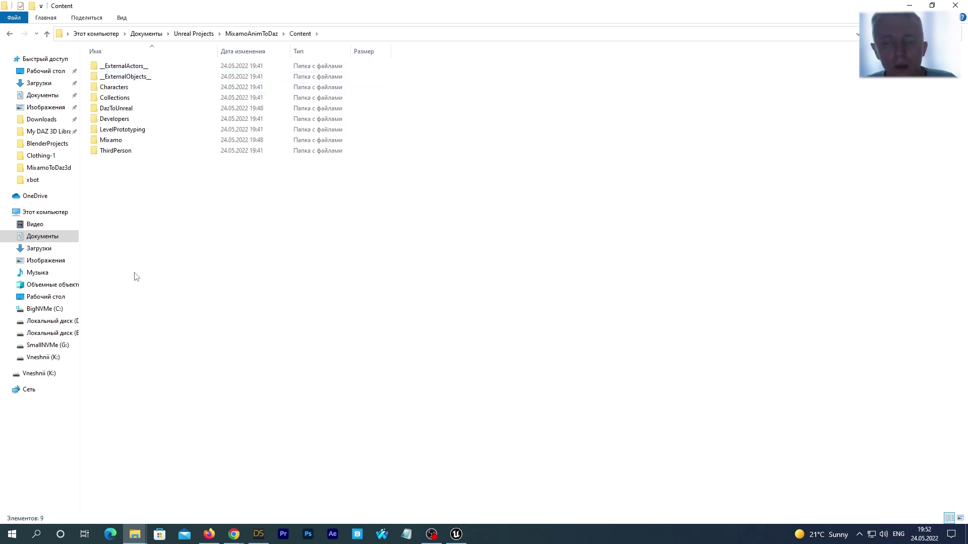
right_click(154, 239)
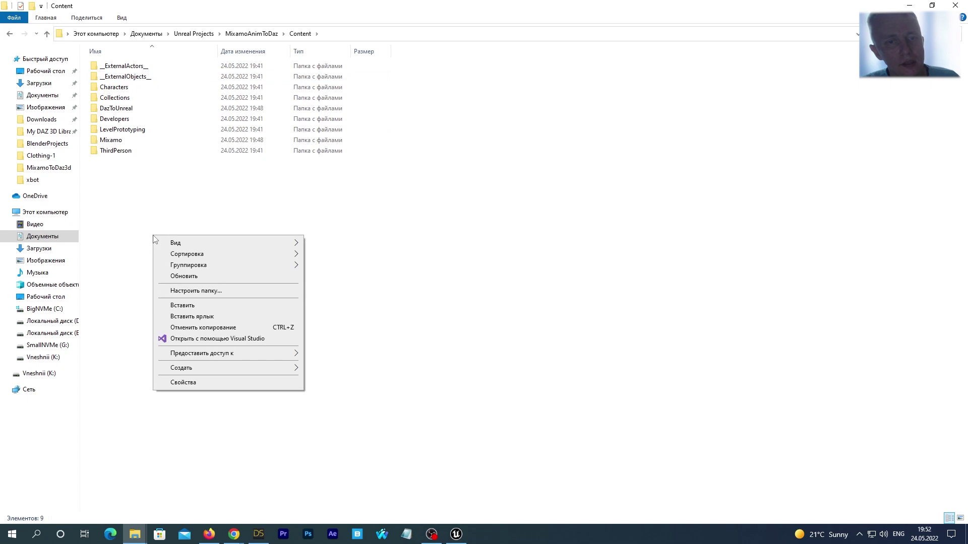
click(178, 306)
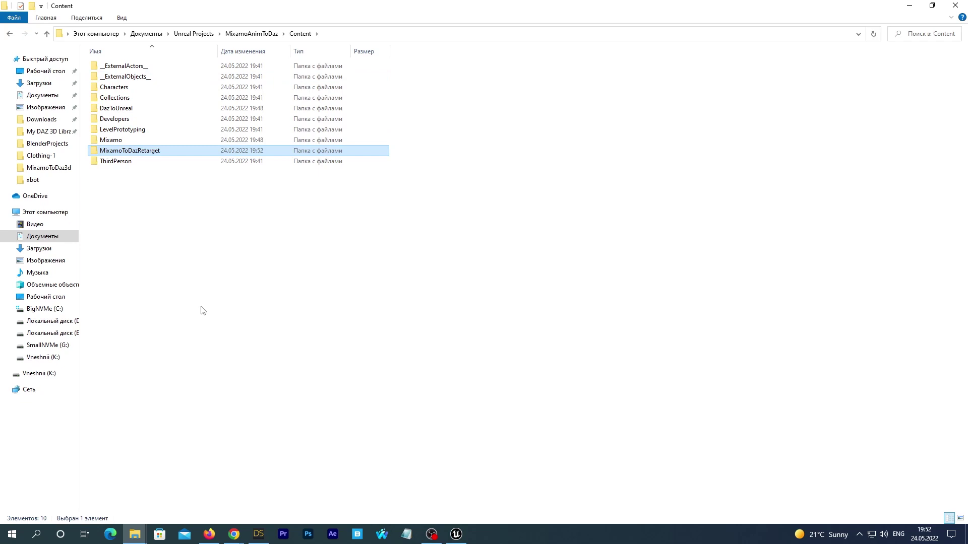
click(456, 534)
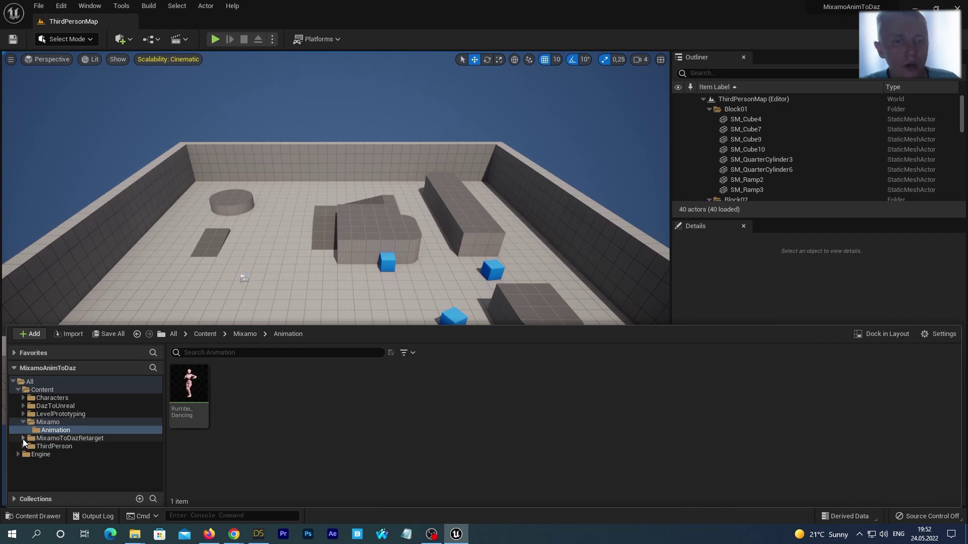
- Create a subfolder named Animation inside DazToUnreal/DazGirl
click(22, 439)
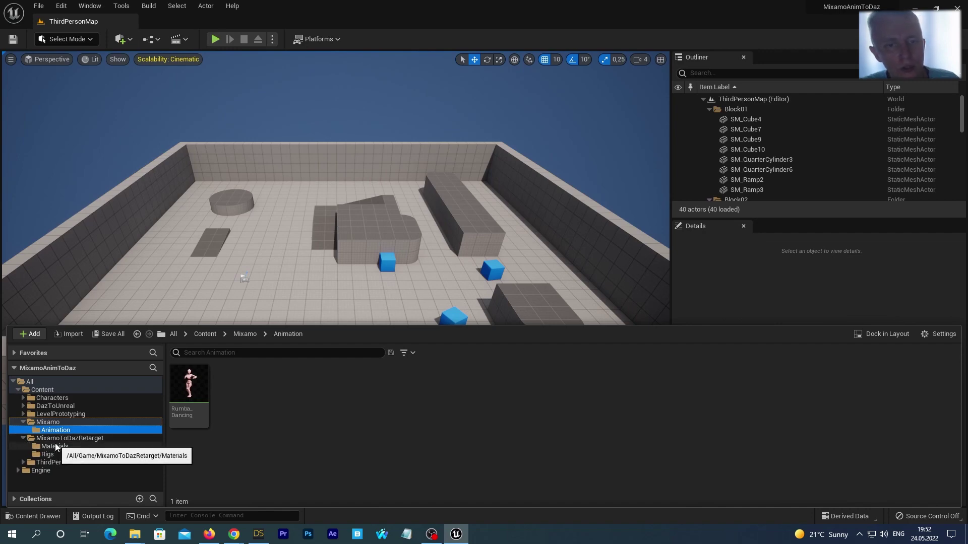
right_click(188, 398)
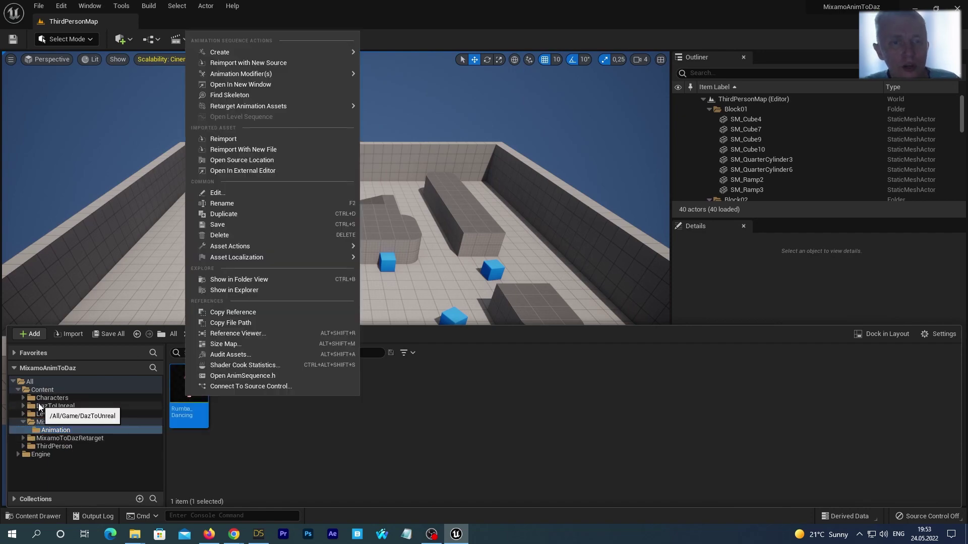
click(24, 406)
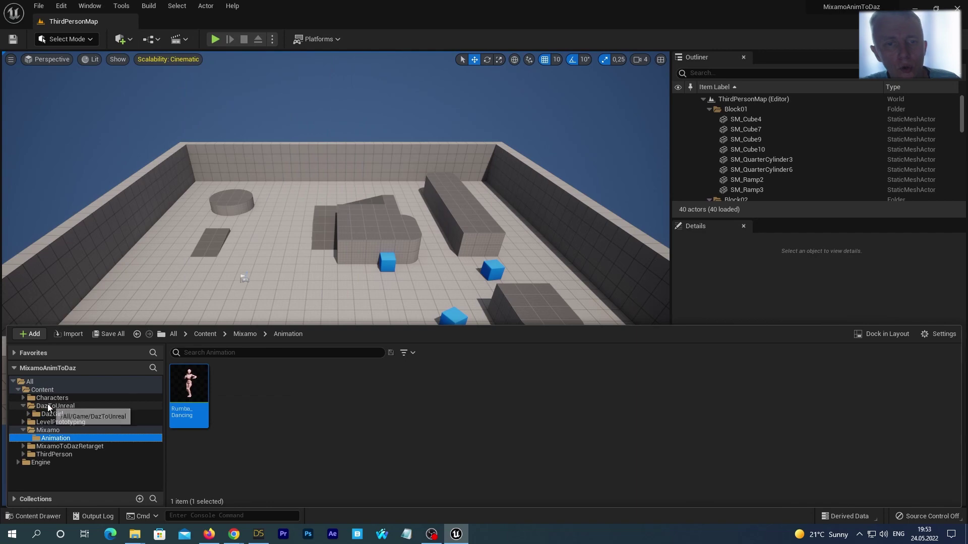
double_click(39, 414)
right_click(42, 415)
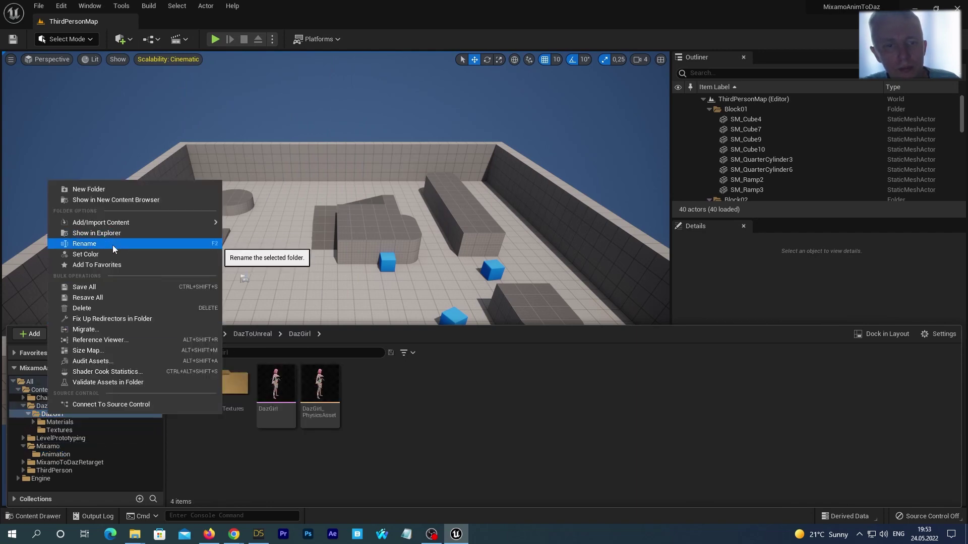
click(103, 190)
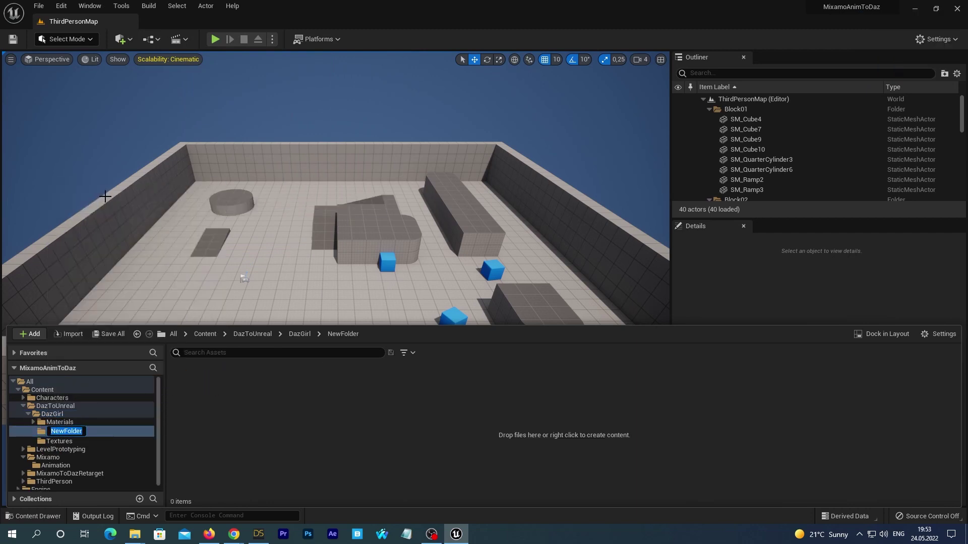
key(BackSpace)
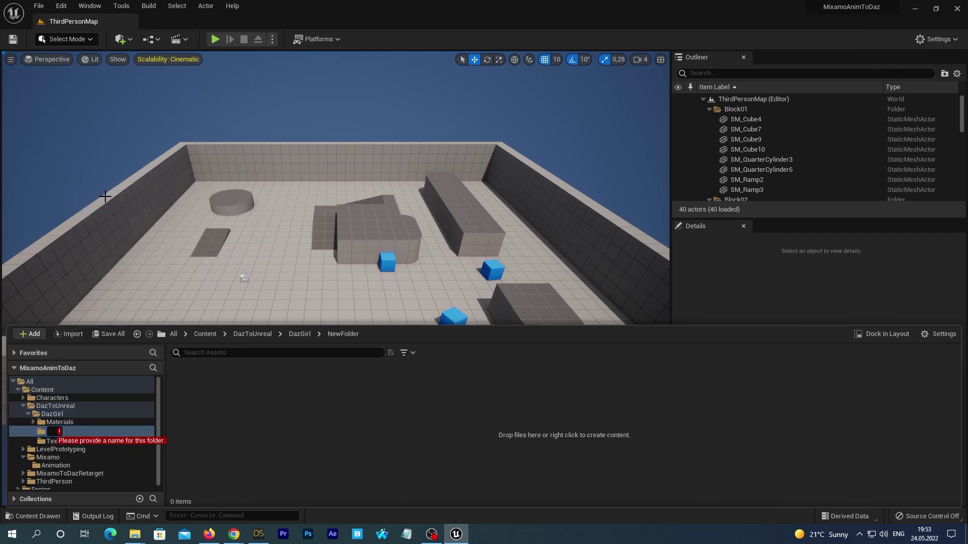
text(Anmation)
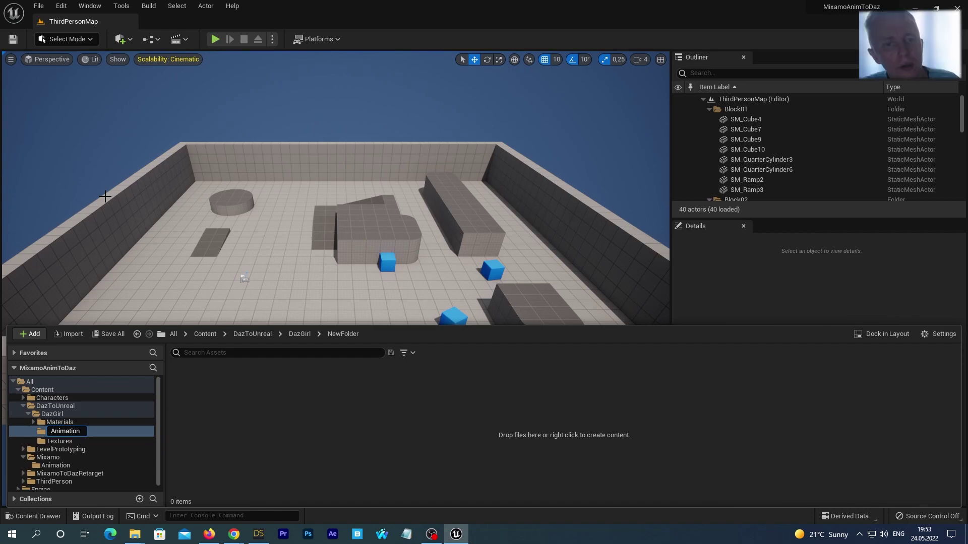
key(Return)
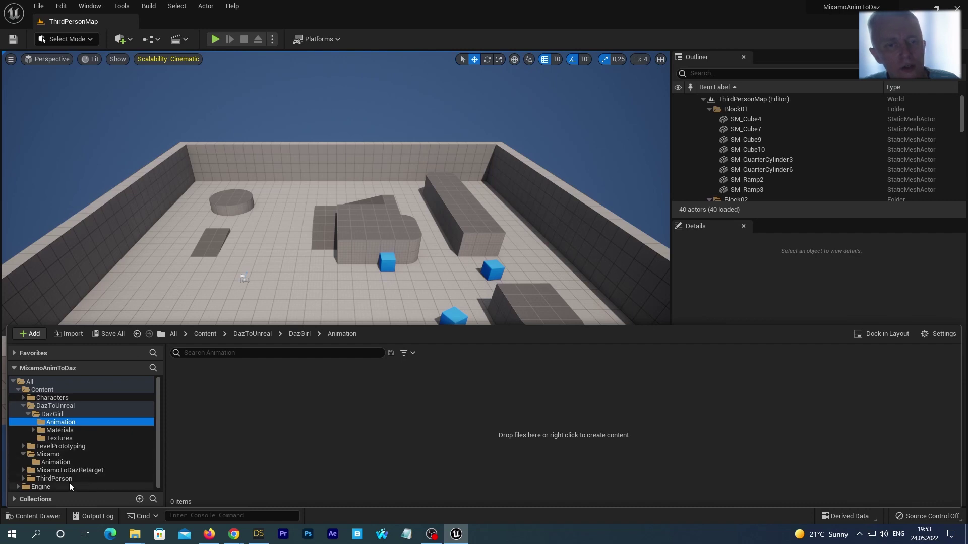
- Duplicate and retarget Rumba_Dancing using MixamoIKRetargeterToDaz with DazGirl as target mesh
click(50, 462)
mouse_move(189, 397)
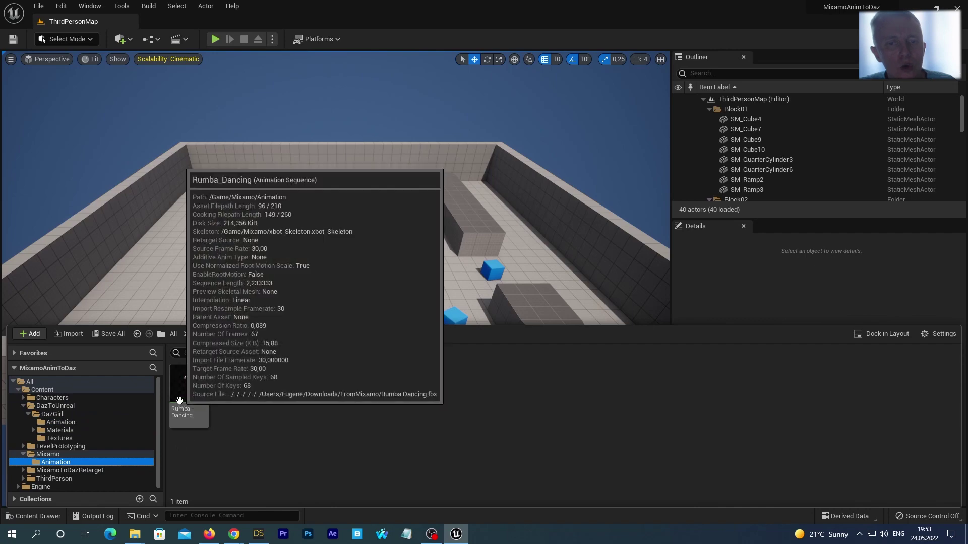
right_click(183, 397)
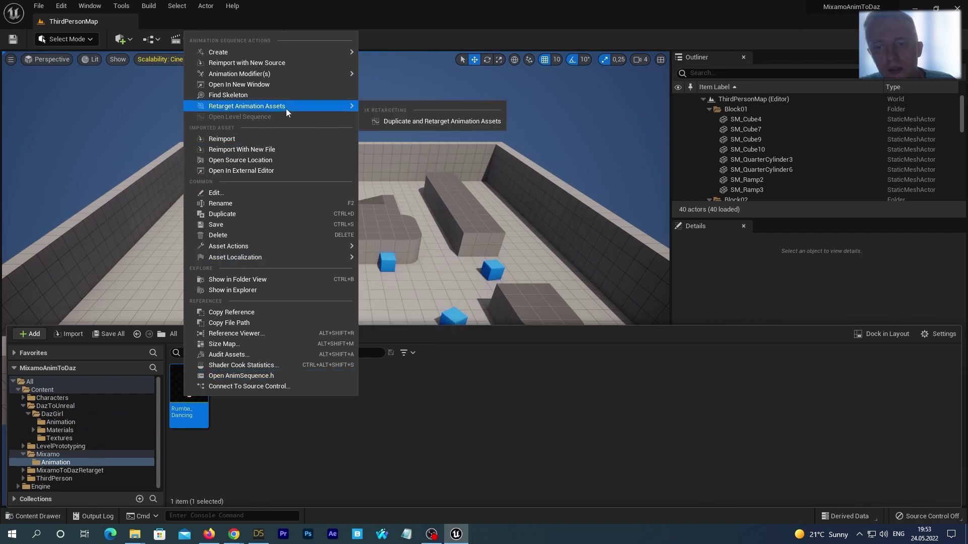
mouse_move(247, 106)
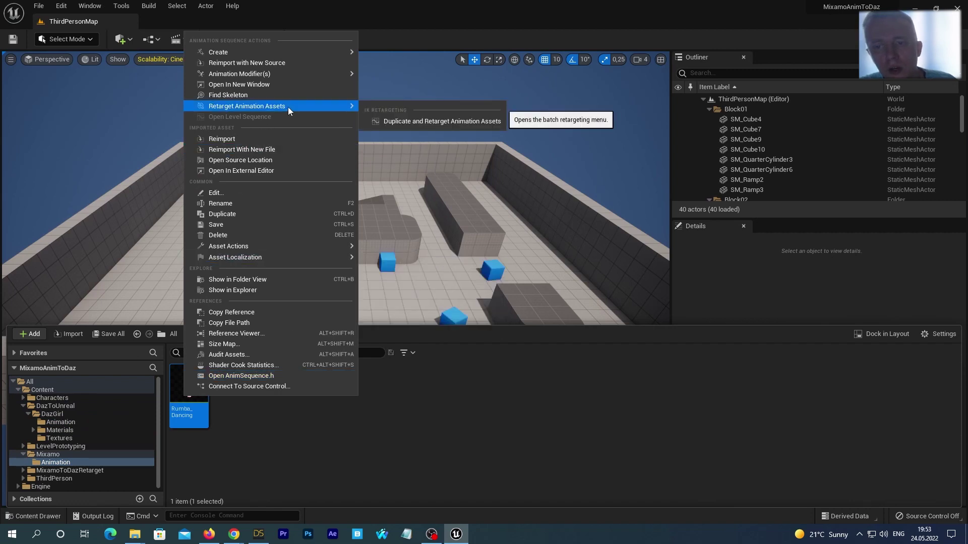
click(437, 120)
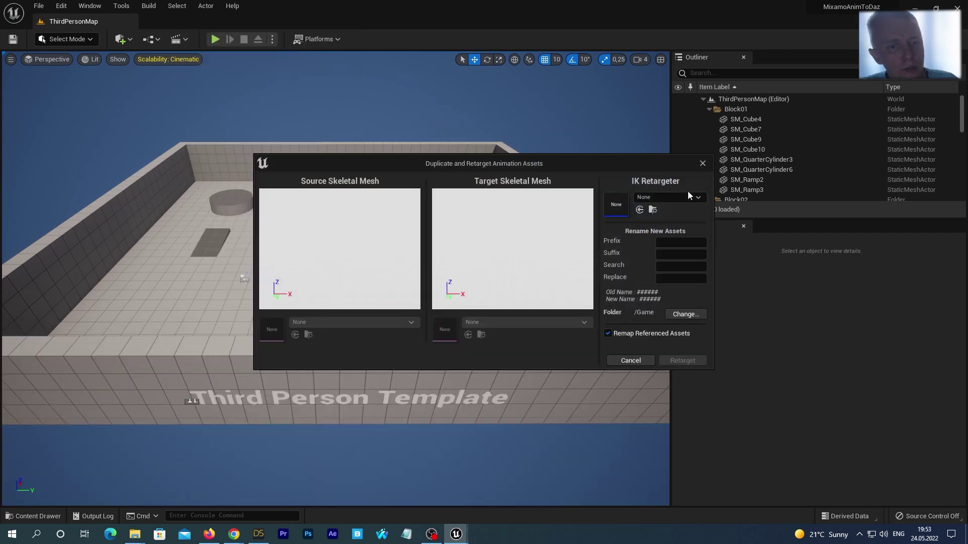
click(687, 197)
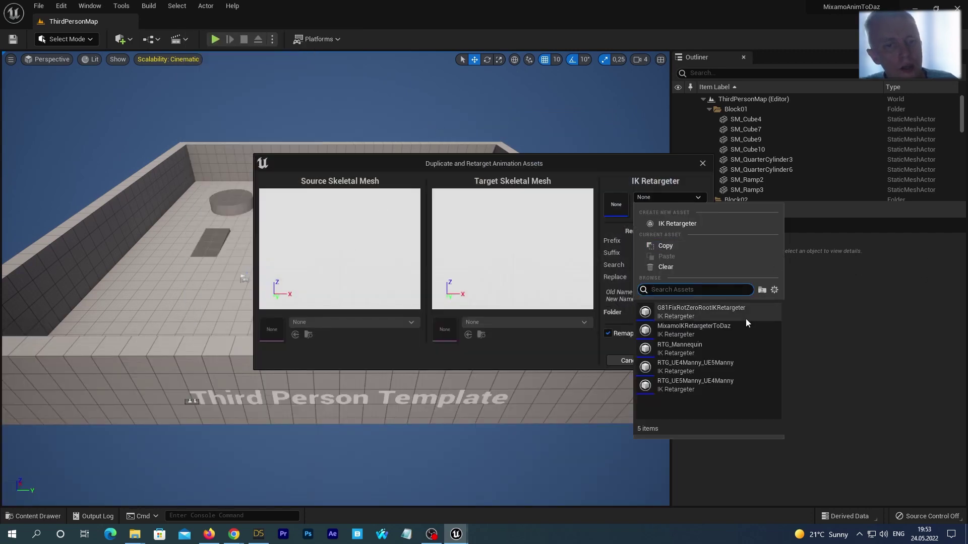
click(707, 327)
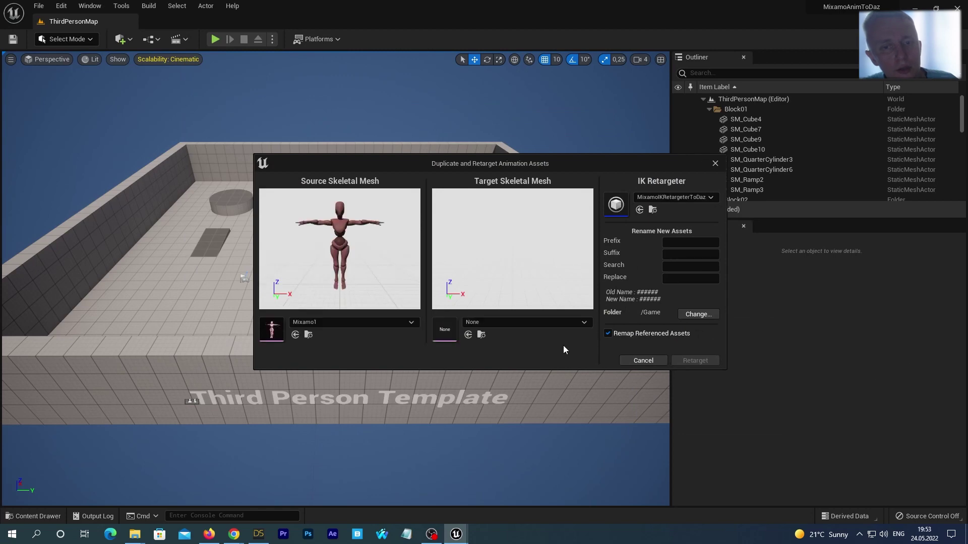
click(535, 323)
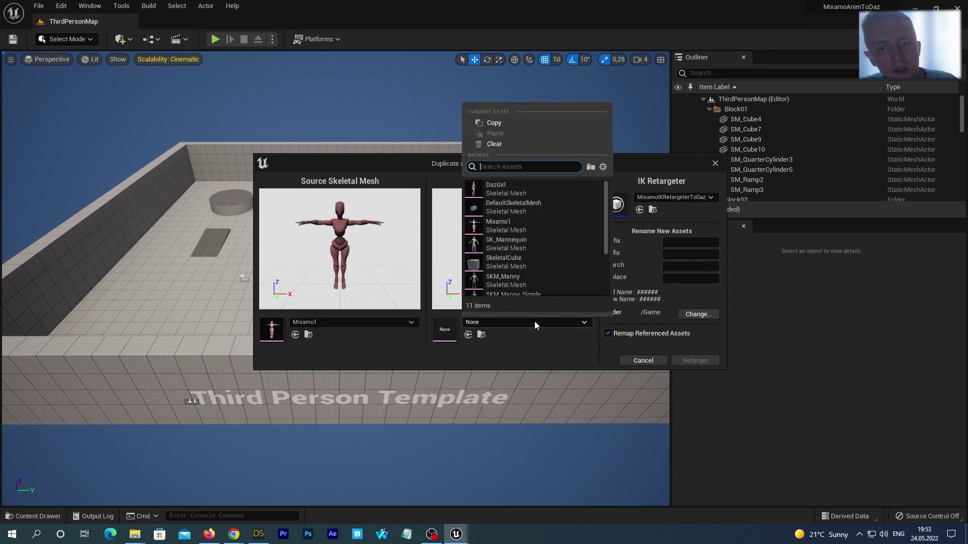
click(508, 187)
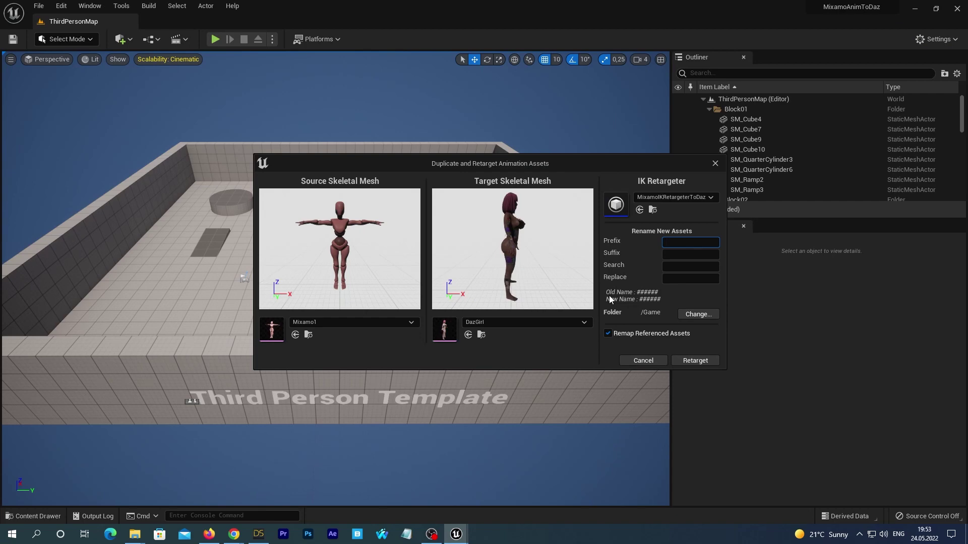
- Set prefix Daz and output folder DazGirl/Animation, then run the retarget
text(Daz)
click(692, 314)
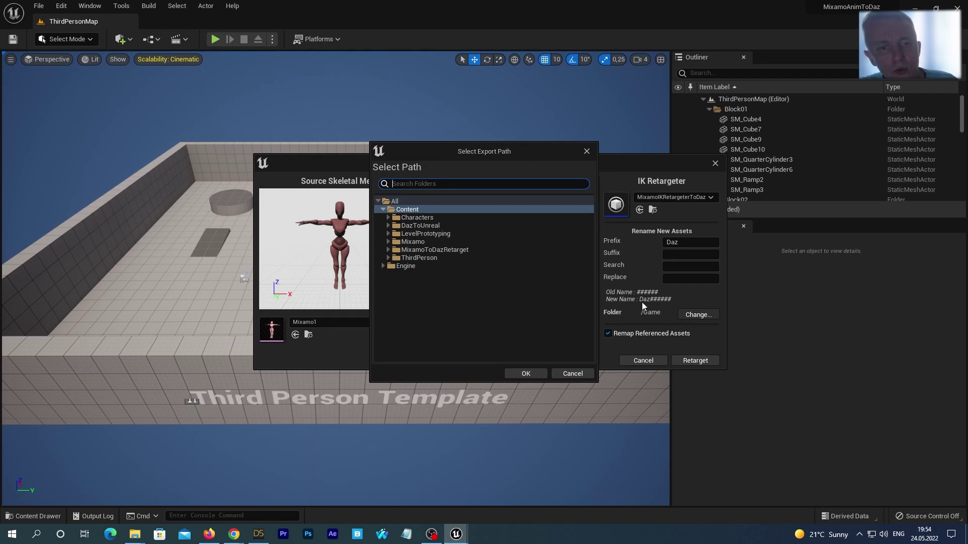
click(388, 226)
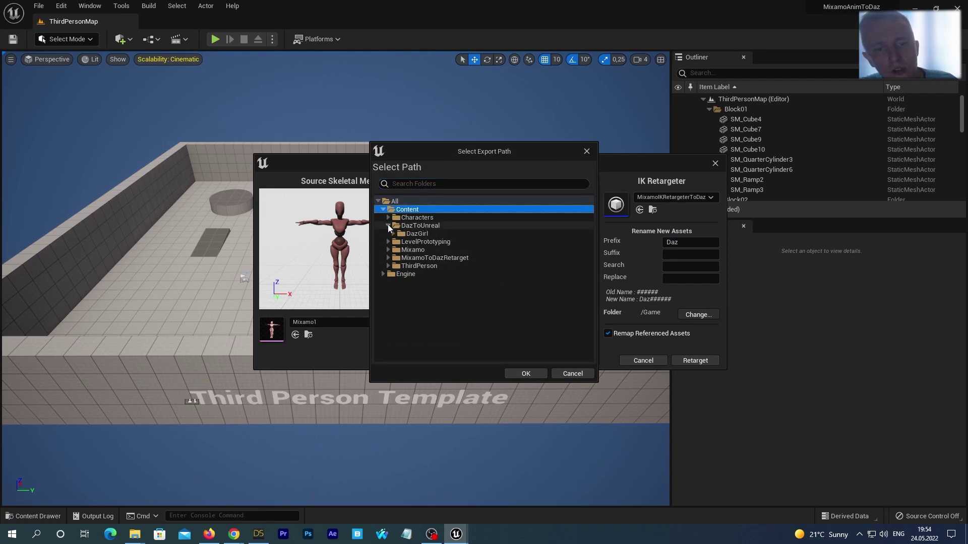
click(392, 233)
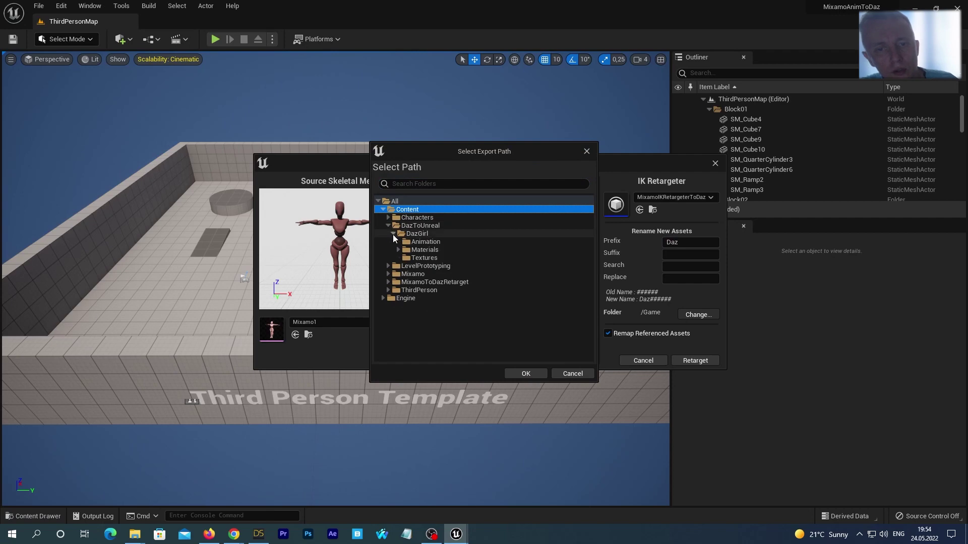
click(425, 242)
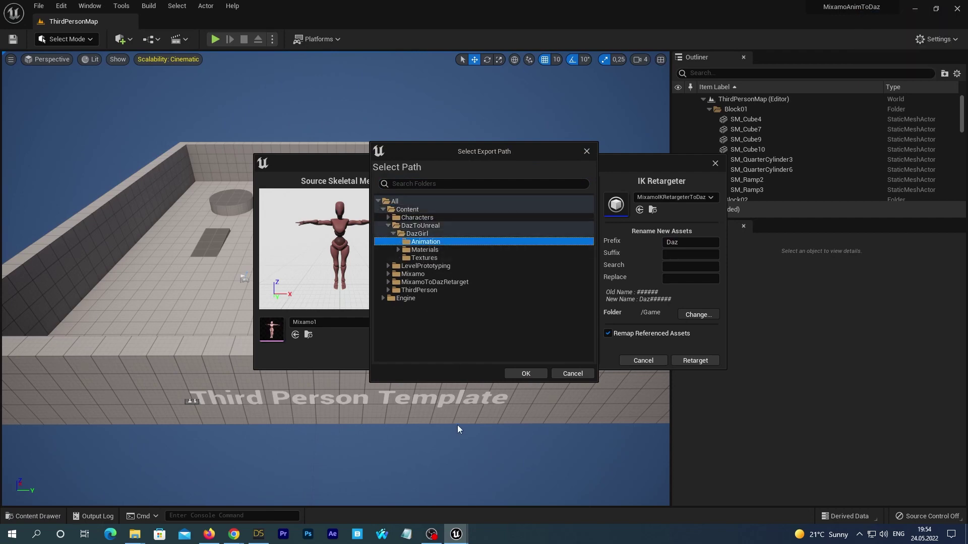
click(518, 374)
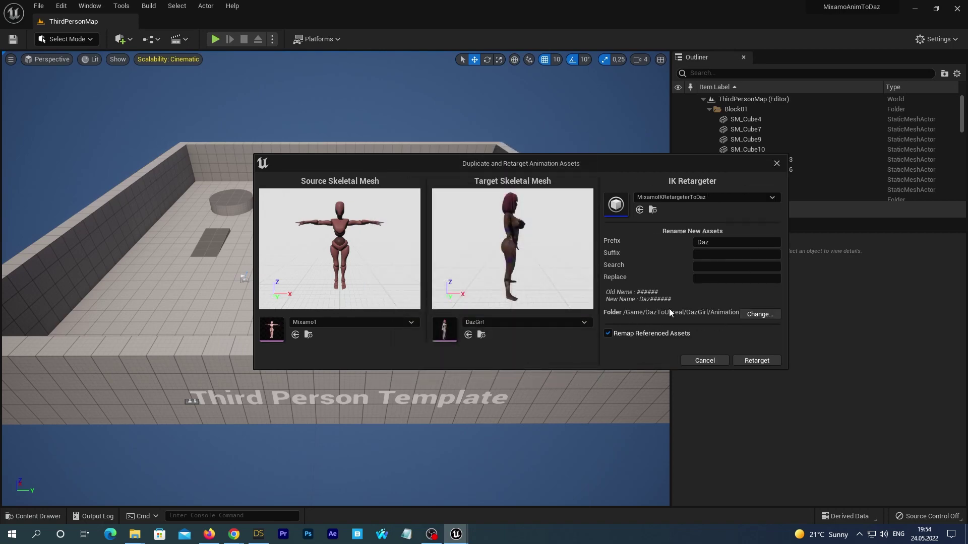
click(757, 360)
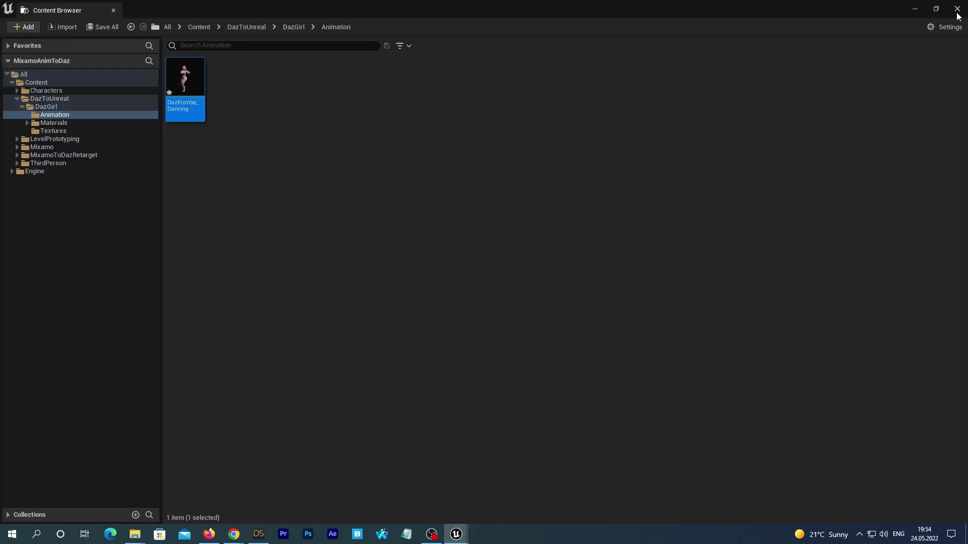
- Save the DazRumba_Dancing asset and show DazGirl's Animation folder
click(957, 10)
click(33, 516)
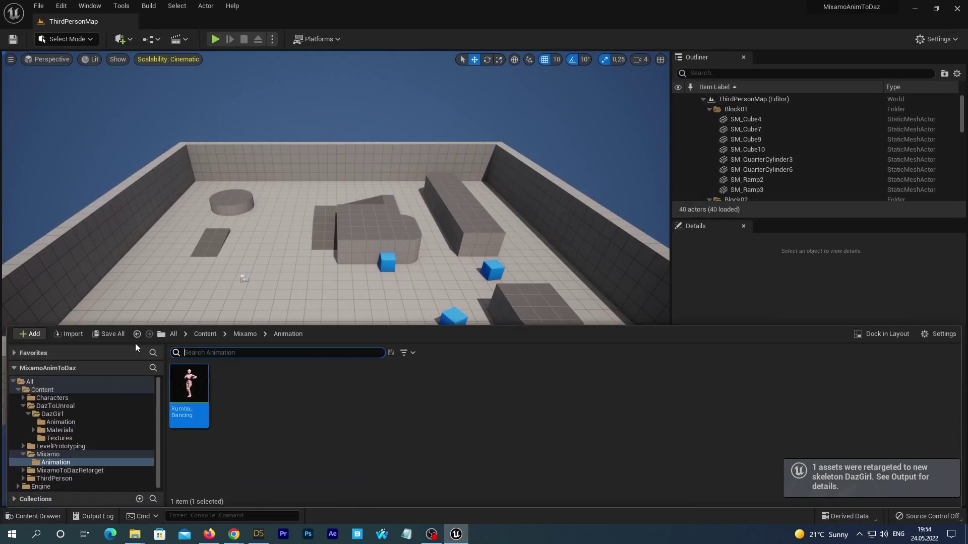
click(112, 334)
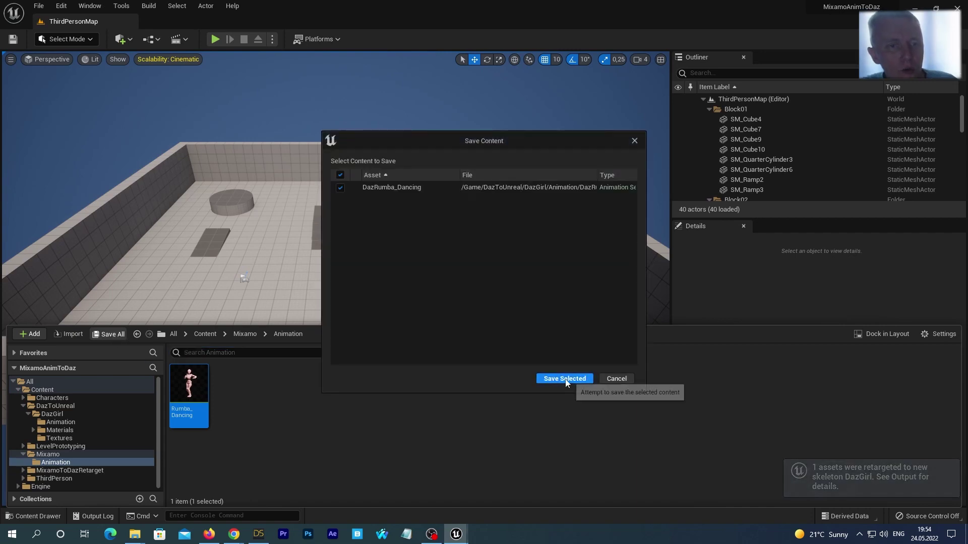
click(565, 379)
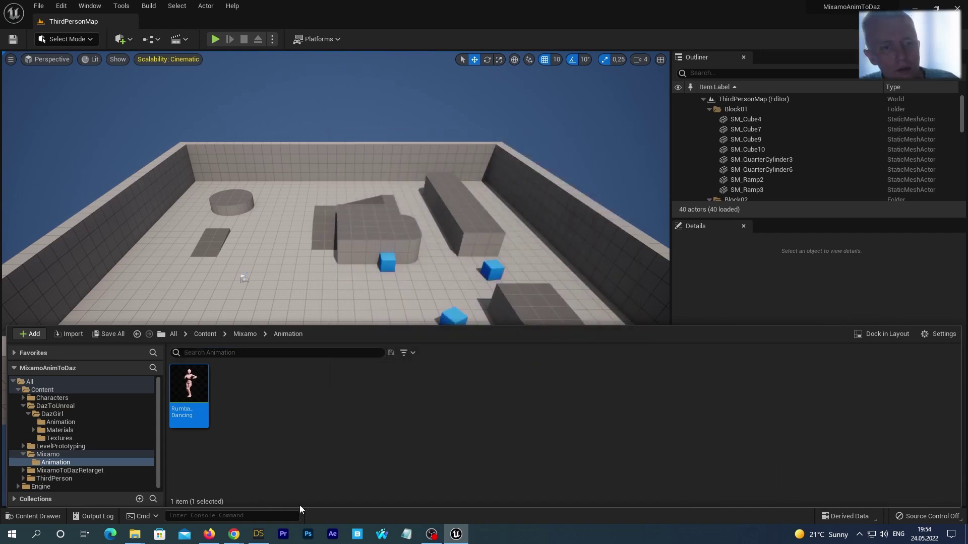
click(58, 422)
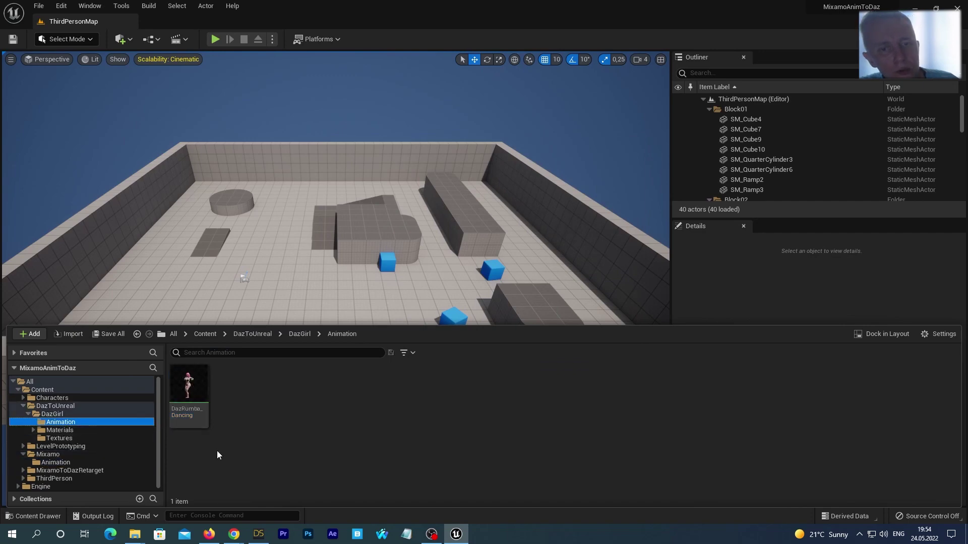
- Open DazRumba_Dancing, pause playback and scrub to an early frame to view the pose
double_click(195, 394)
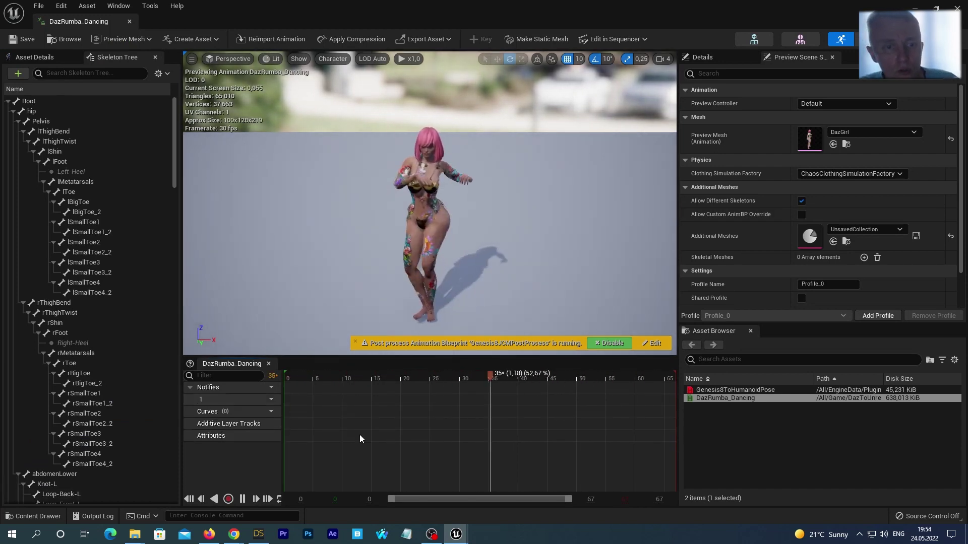
click(242, 500)
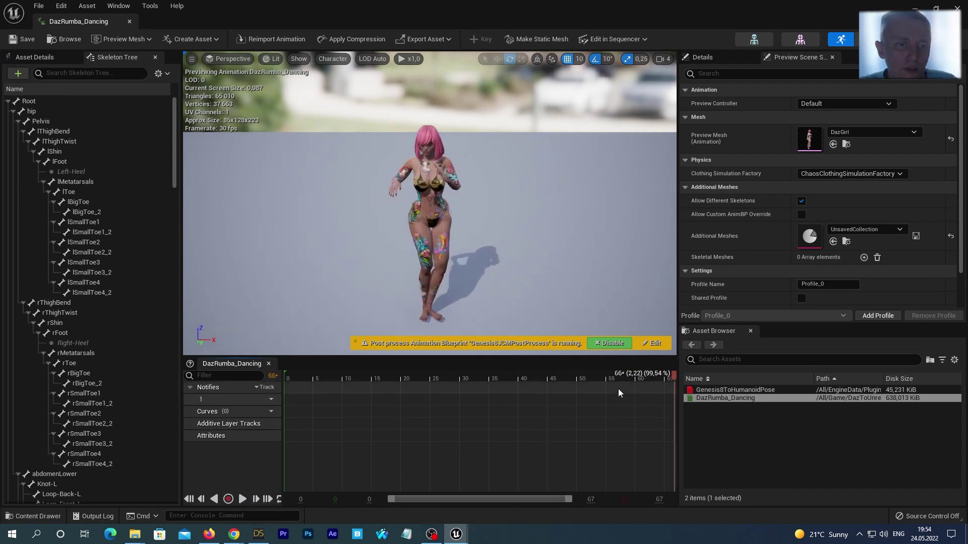
drag(674, 379, 272, 382)
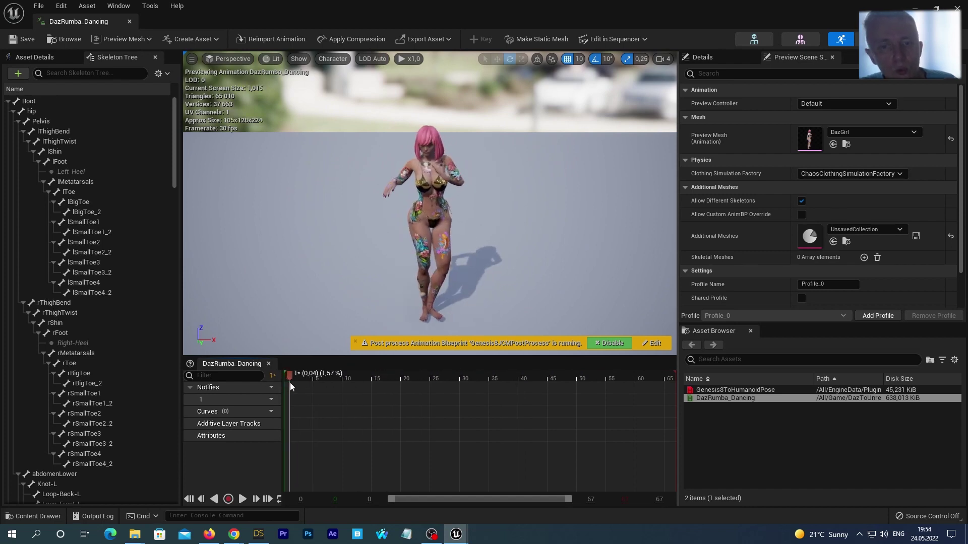
drag(284, 386, 323, 391)
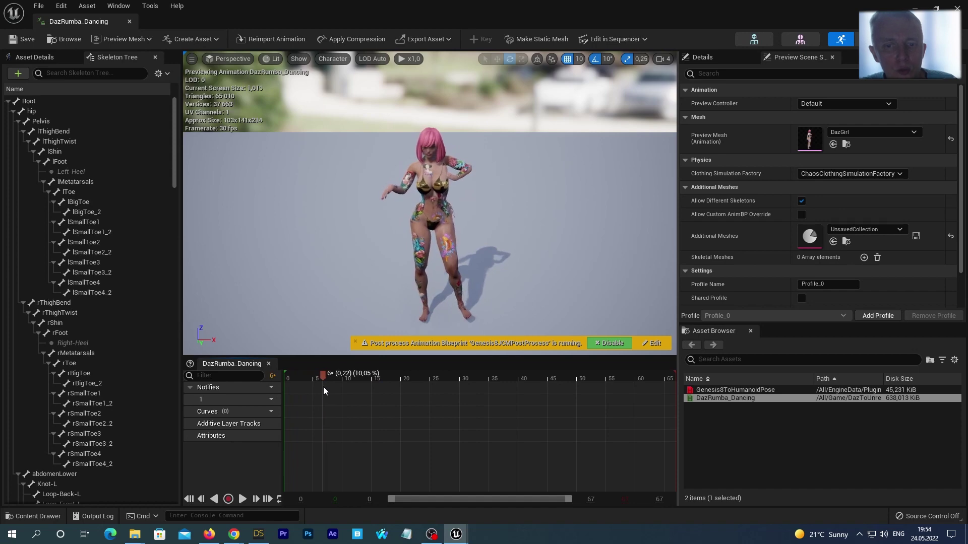
scroll(564, 198, up, 2)
scroll(563, 204, up, 3)
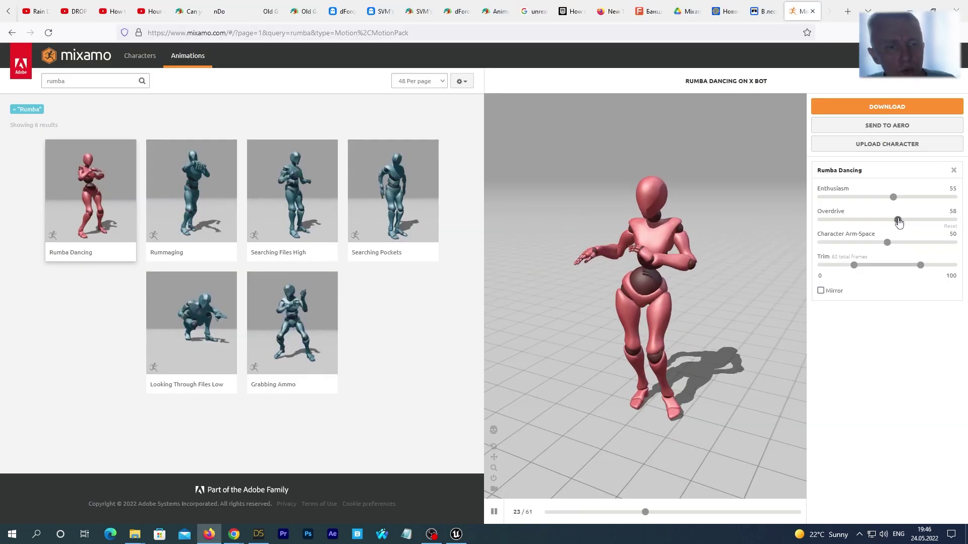
- Lower Rumba Dancing's Overdrive to 53, then widen Character Arm-Space from 10 to 69
drag(897, 220, 908, 246)
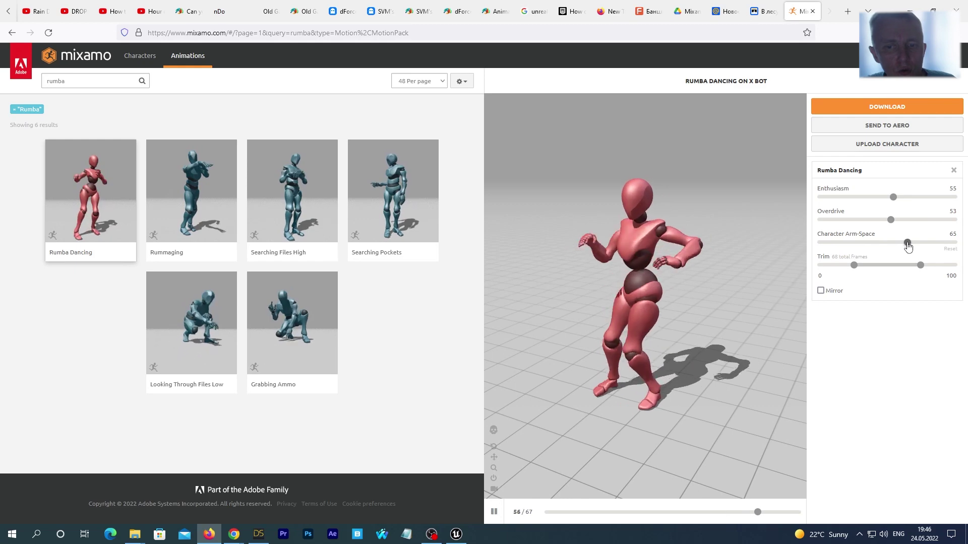
drag(908, 245, 835, 245)
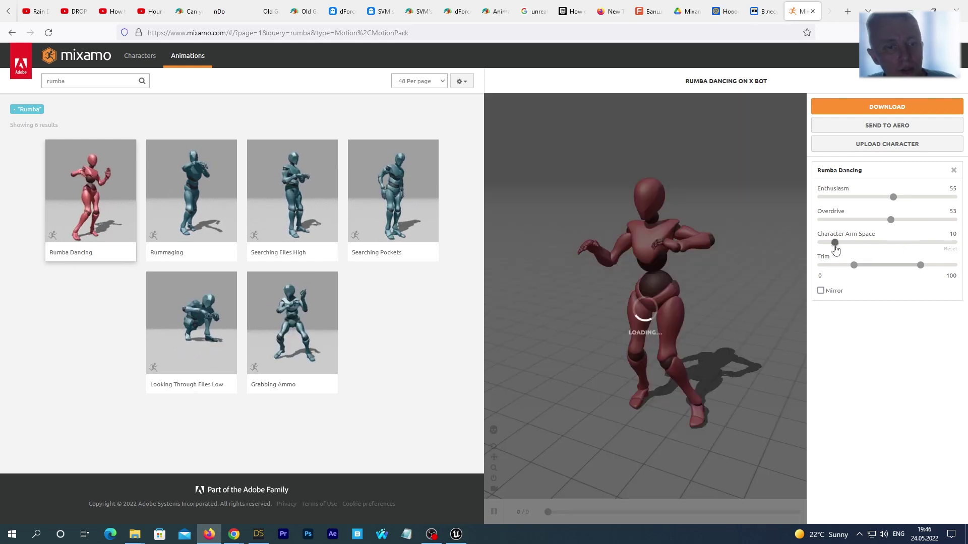
drag(835, 245, 963, 243)
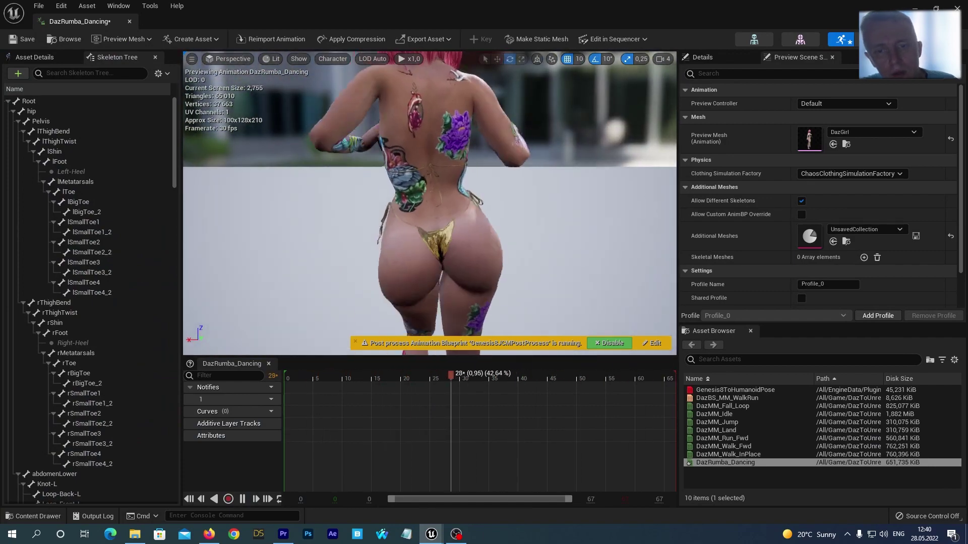
- Hold DazRumba_Dancing at frame 6 and zoom in on DazGirl's arms from the front
drag(521, 167, 525, 167)
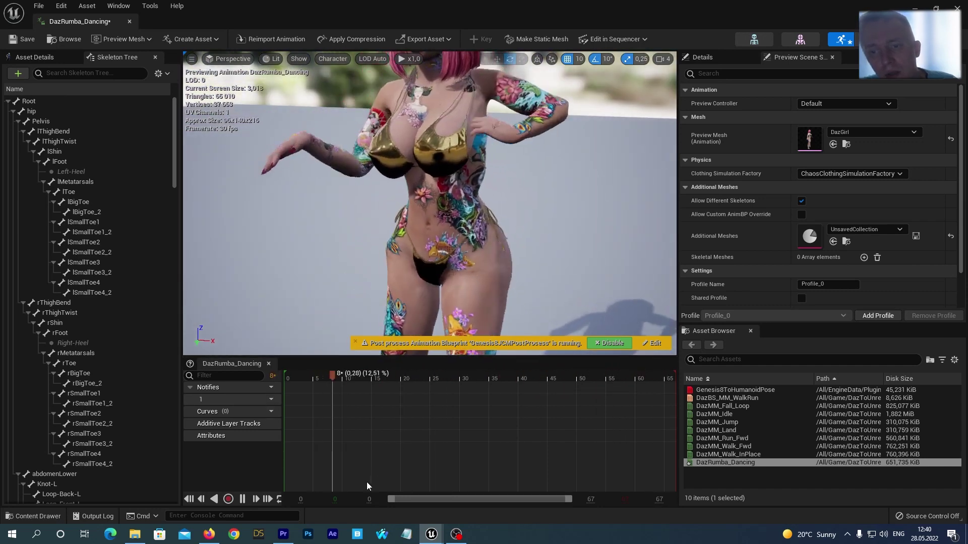
click(238, 499)
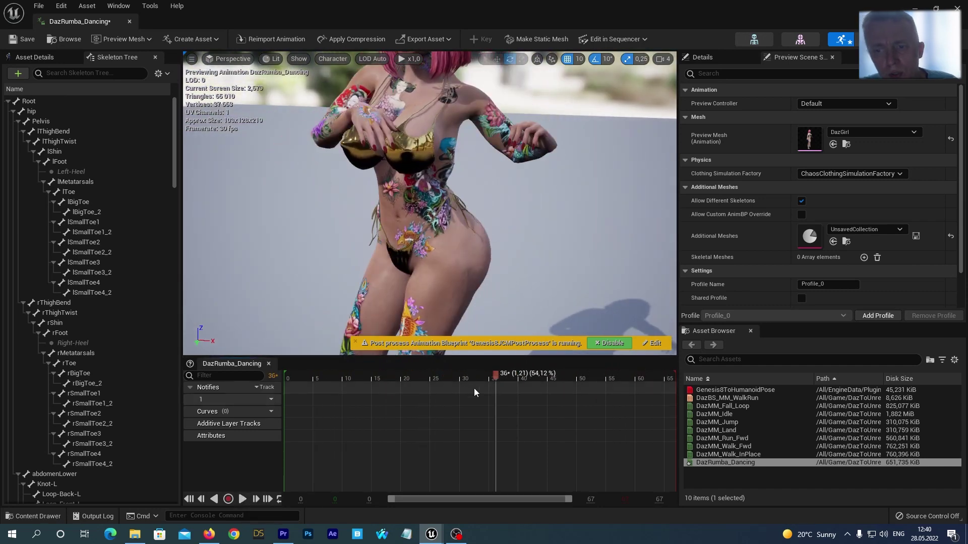
drag(497, 376, 323, 380)
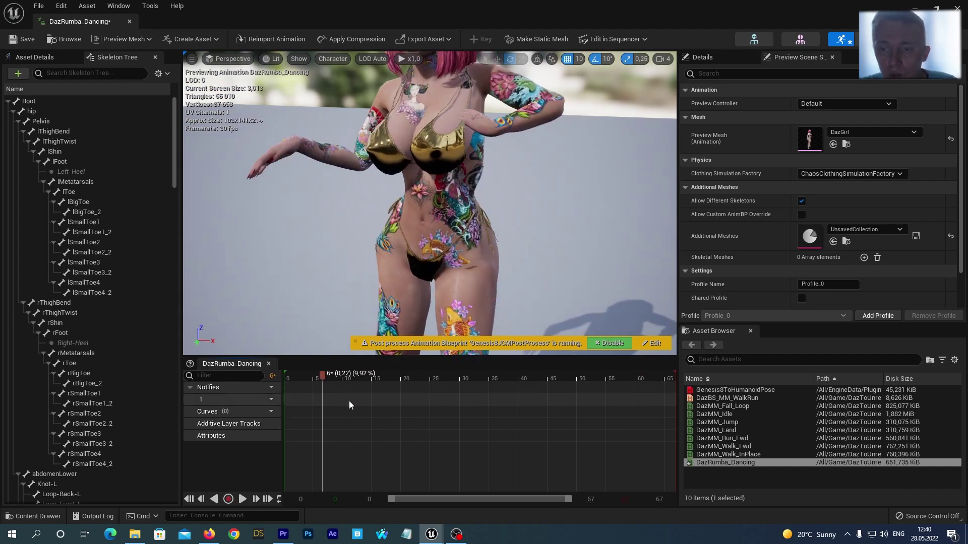
drag(338, 267, 338, 252)
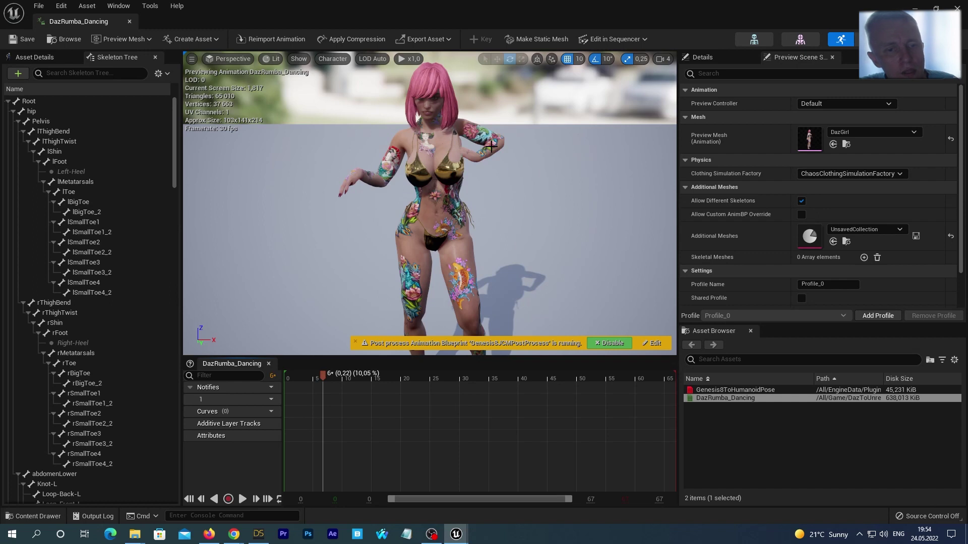
- Show All Hierarchy bones on DazGirl and select the left forearm twist bone
click(335, 59)
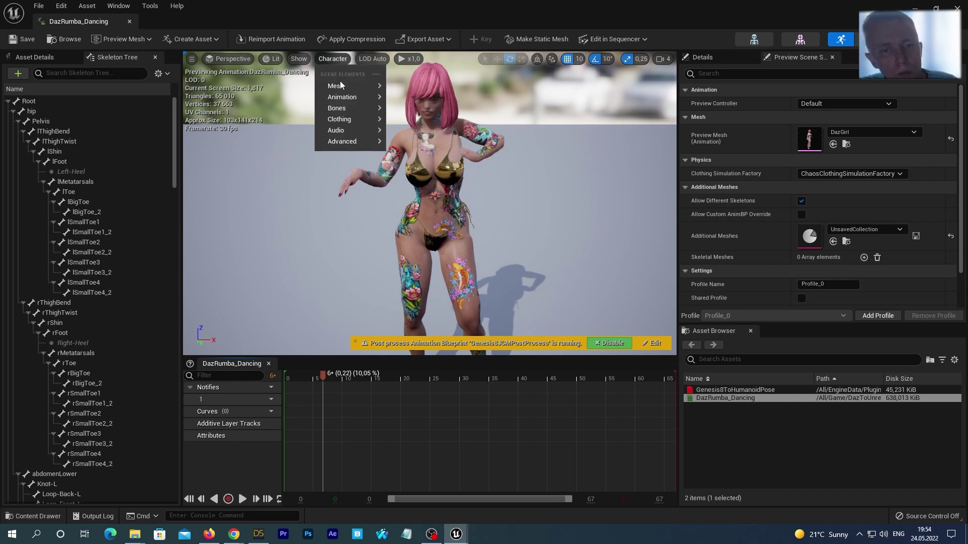
mouse_move(337, 107)
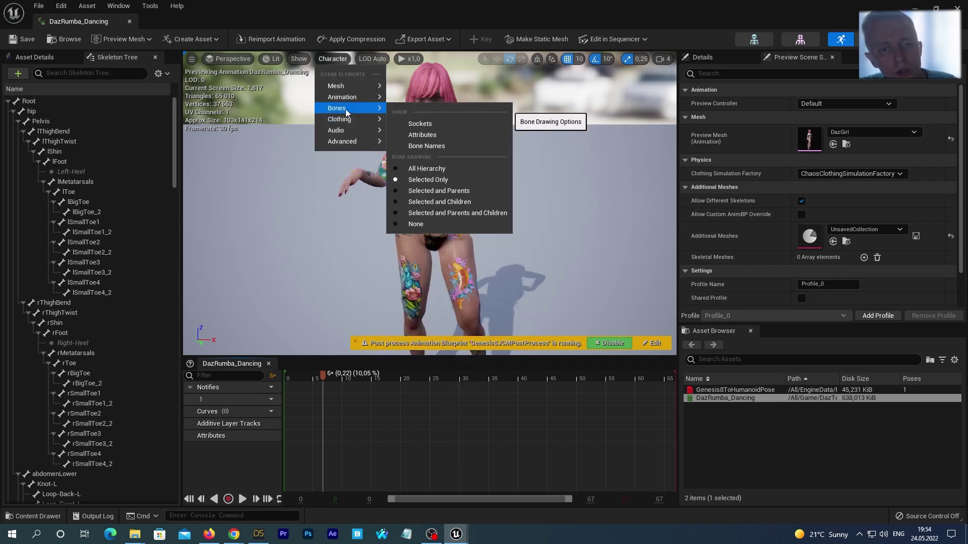
click(427, 169)
click(490, 166)
key(ctrl+z)
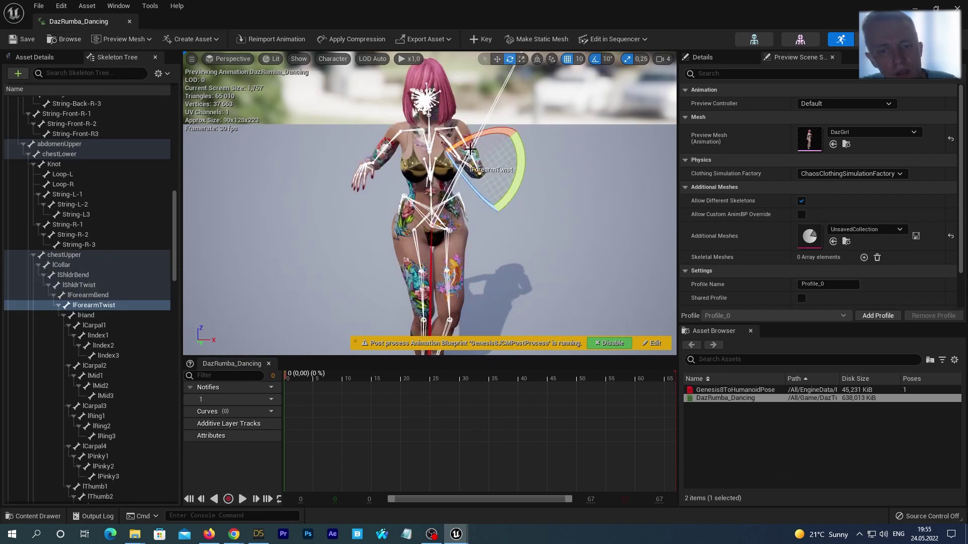
- Rotate lShldrTwist so the left arm swings out away from the chest
click(458, 135)
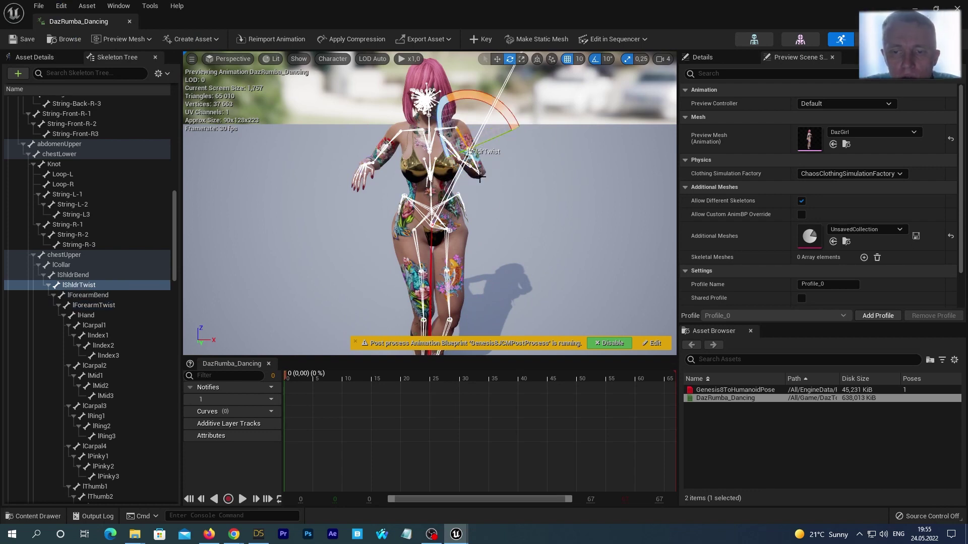
alt+drag(522, 160, 522, 191)
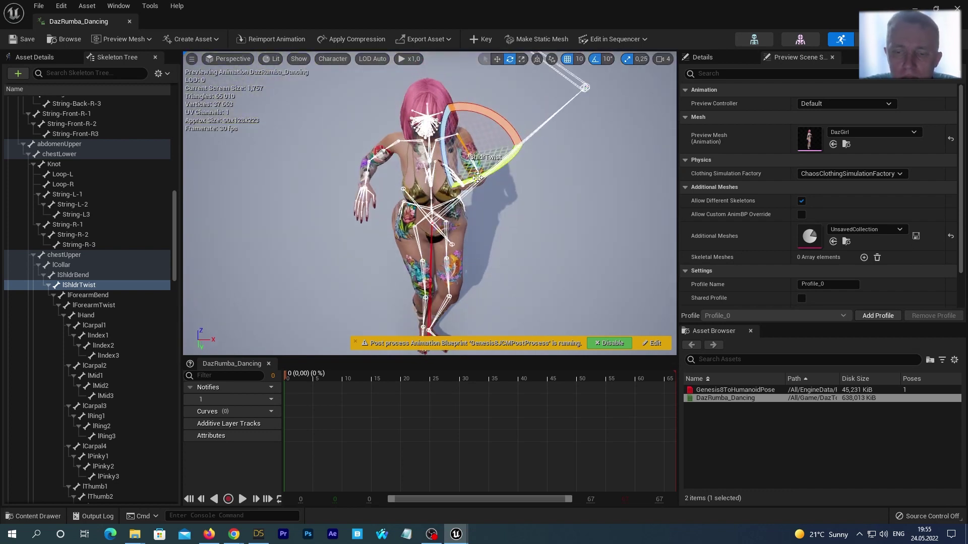
mouse_move(476, 177)
mouse_down()
mouse_move(471, 197)
mouse_move(532, 186)
mouse_up()
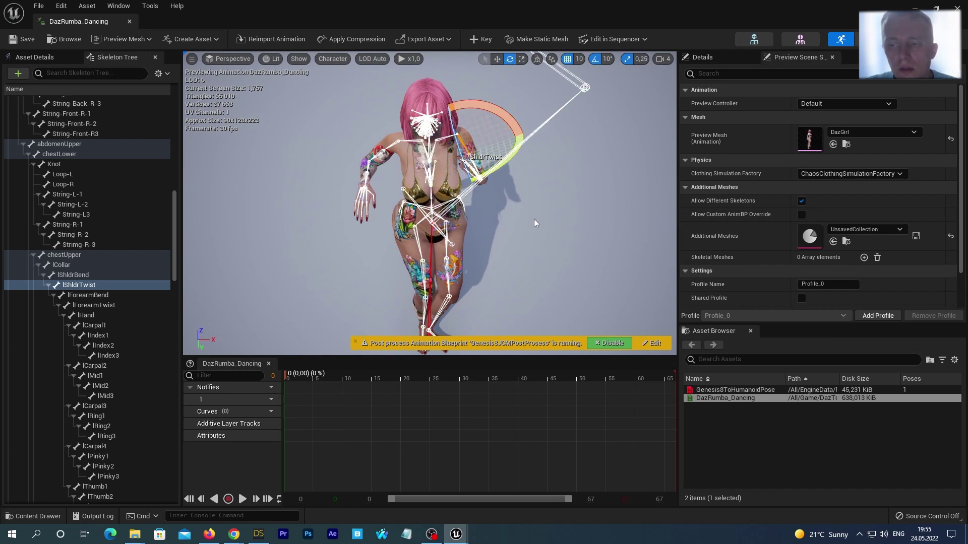
right_drag(534, 219, 533, 203)
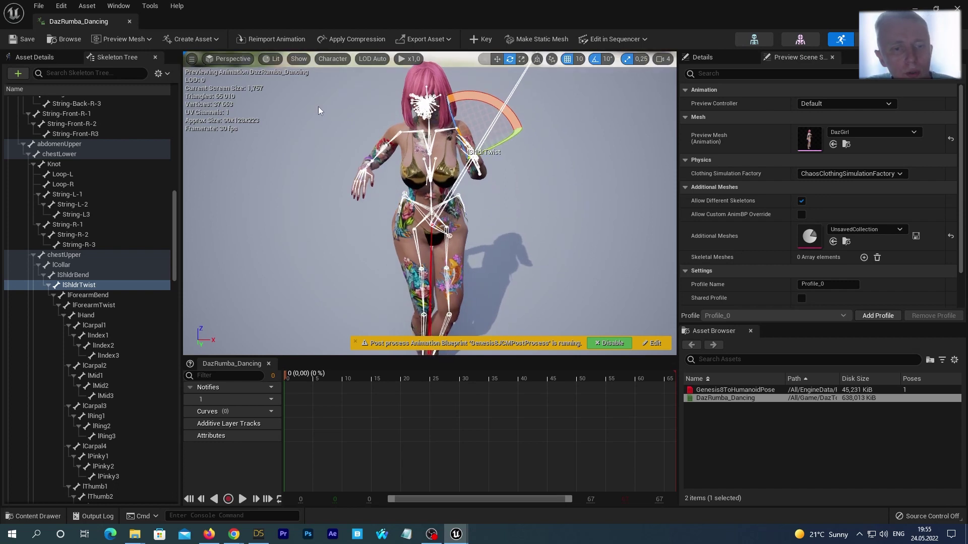
- Key the lShldrTwist and lForearmTwist rotations and scrub frames to check the arm pose
click(483, 38)
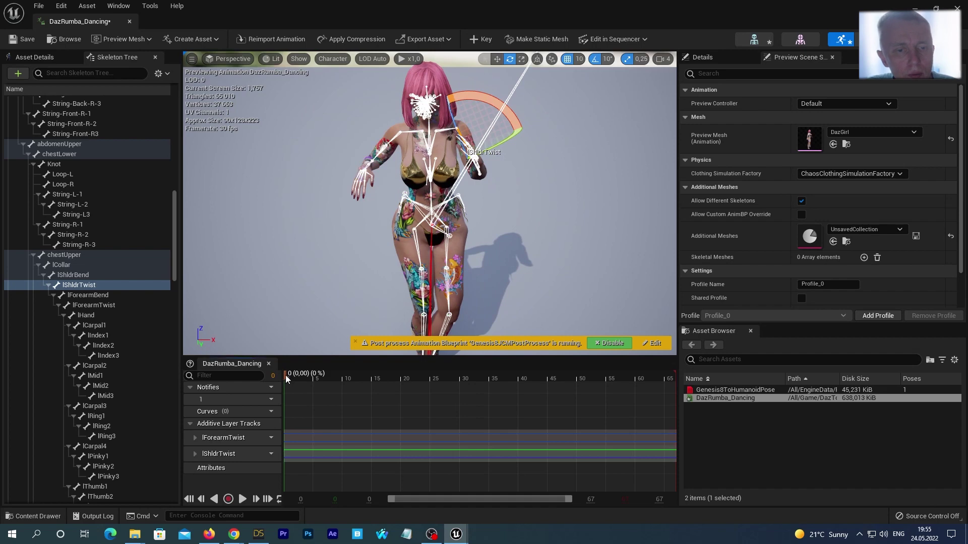
mouse_move(292, 375)
mouse_down()
mouse_move(373, 376)
mouse_move(361, 385)
mouse_up()
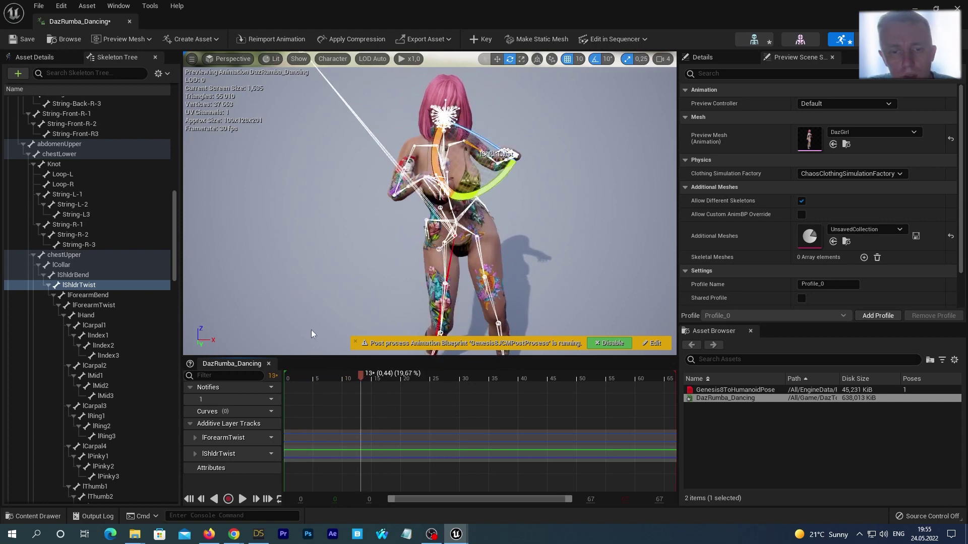
click(344, 251)
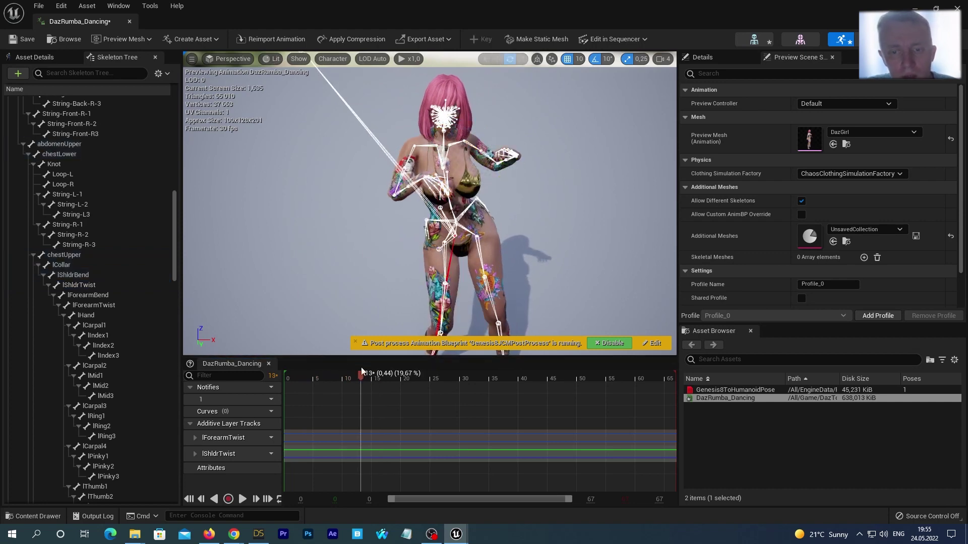
mouse_move(361, 377)
mouse_down()
mouse_move(609, 374)
mouse_move(296, 374)
mouse_up()
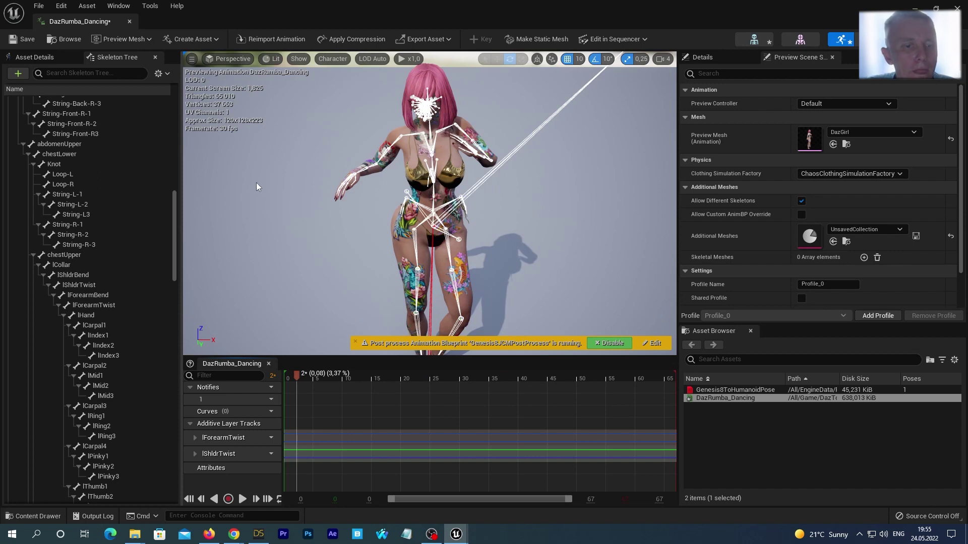
- Set the Character bone display to None to hide DazGirl's skeleton
click(302, 59)
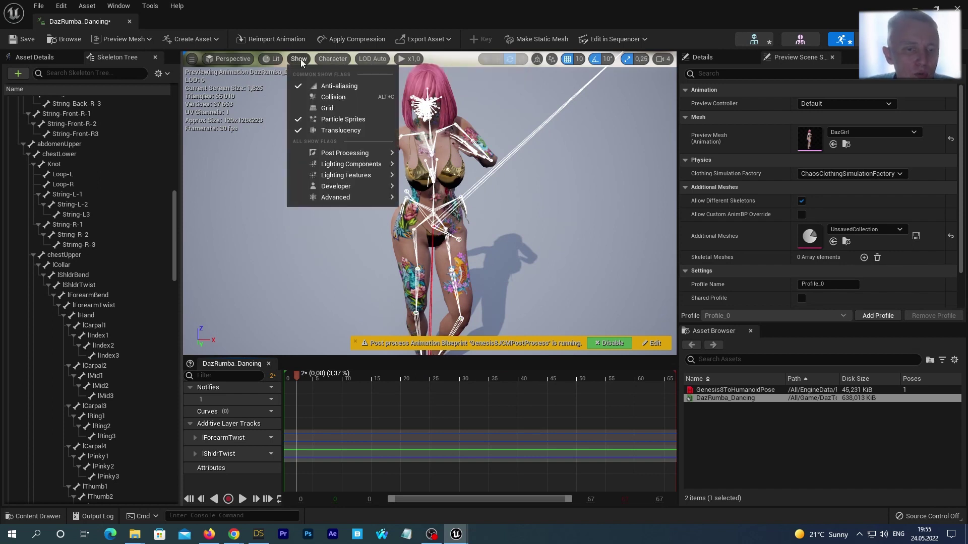
click(333, 59)
mouse_move(337, 108)
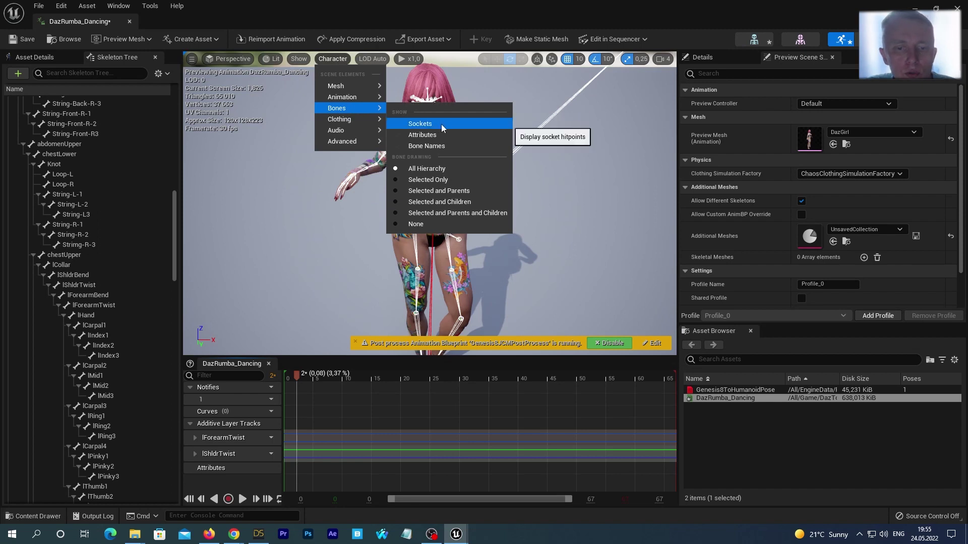
click(426, 224)
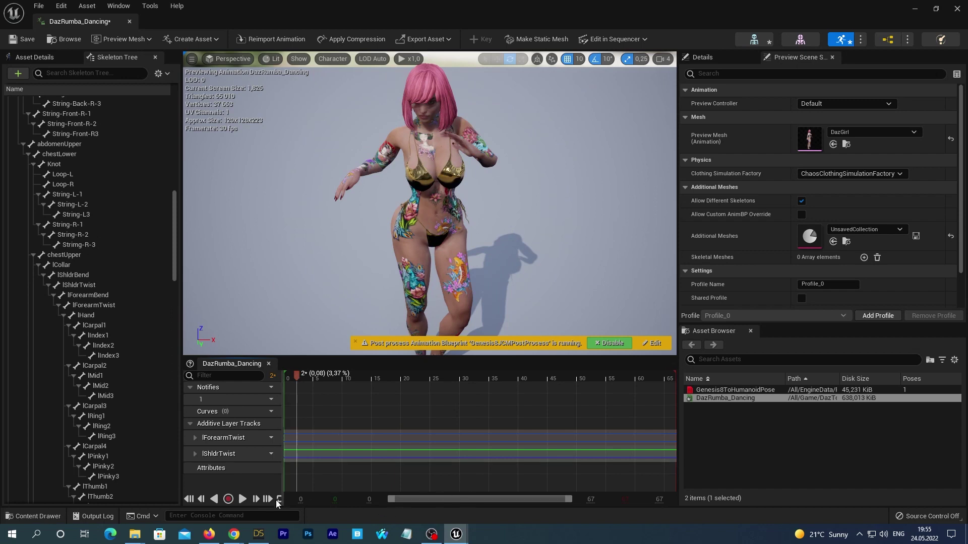
- Replay the edited DazRumba_Dancing from the side, then save it and close its editor
click(243, 499)
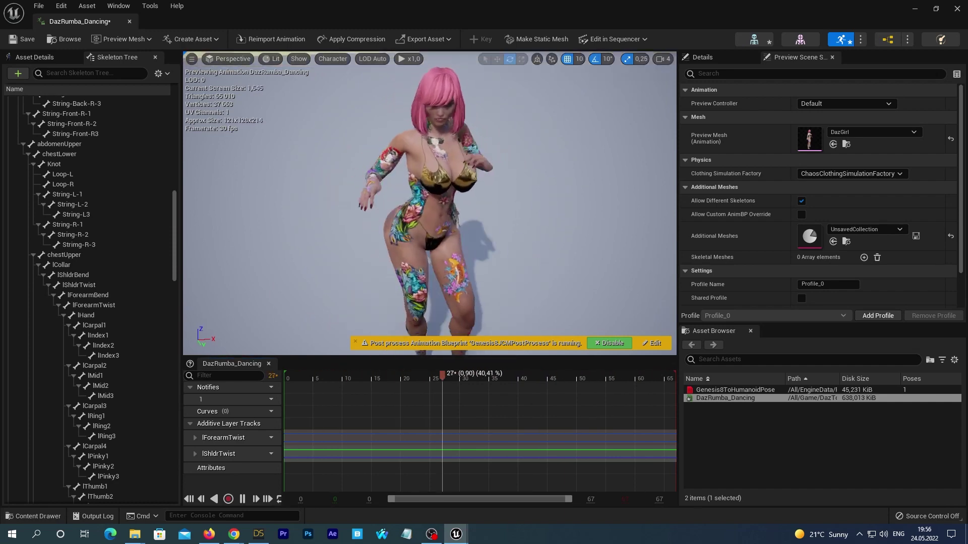
drag(319, 296, 454, 297)
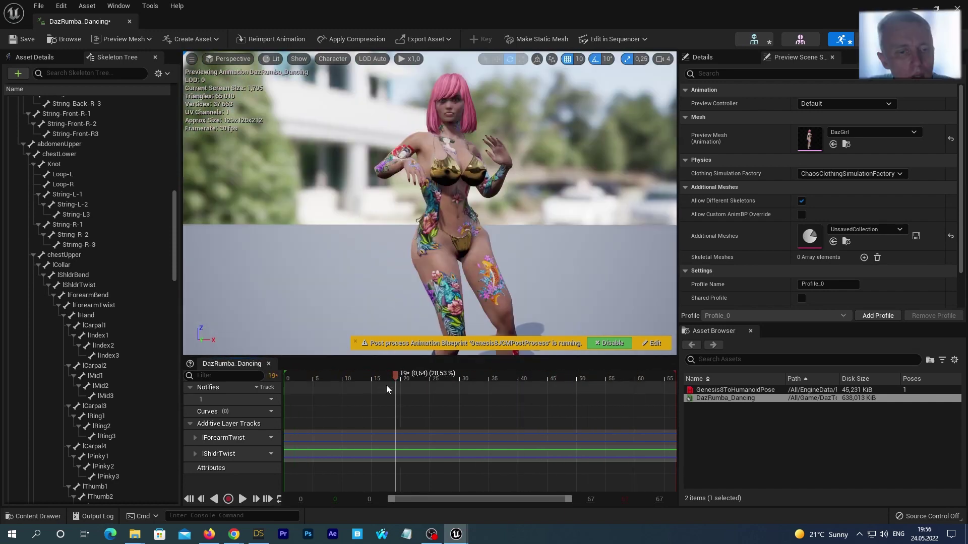
key(space)
click(23, 39)
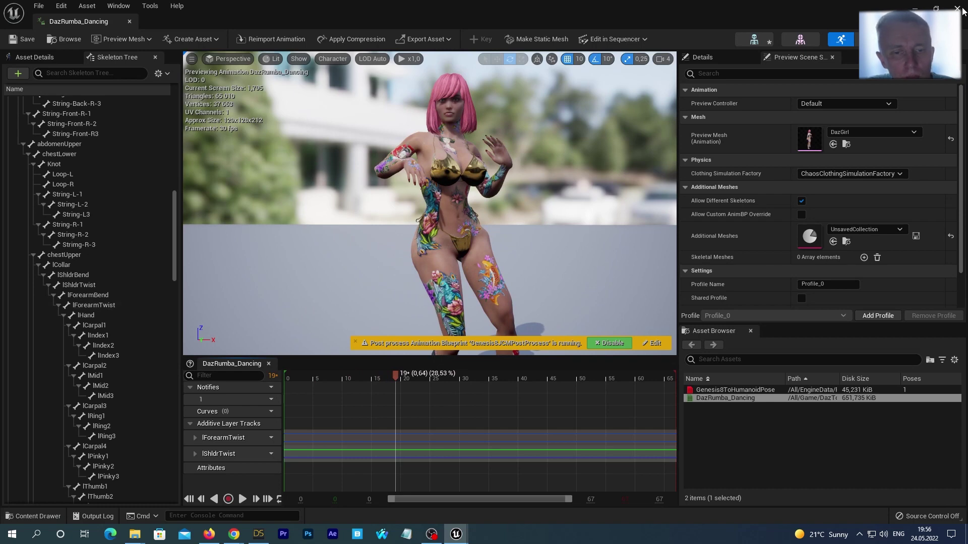
click(958, 8)
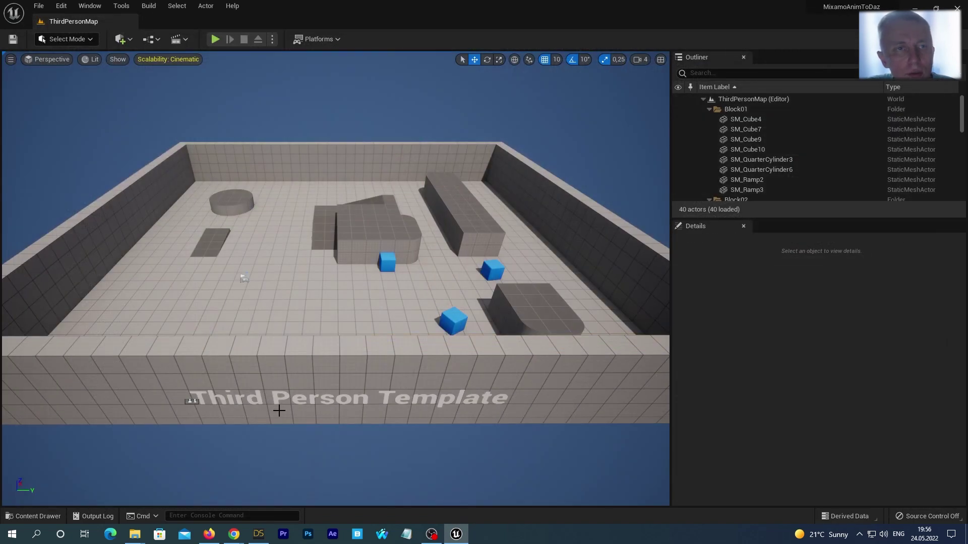